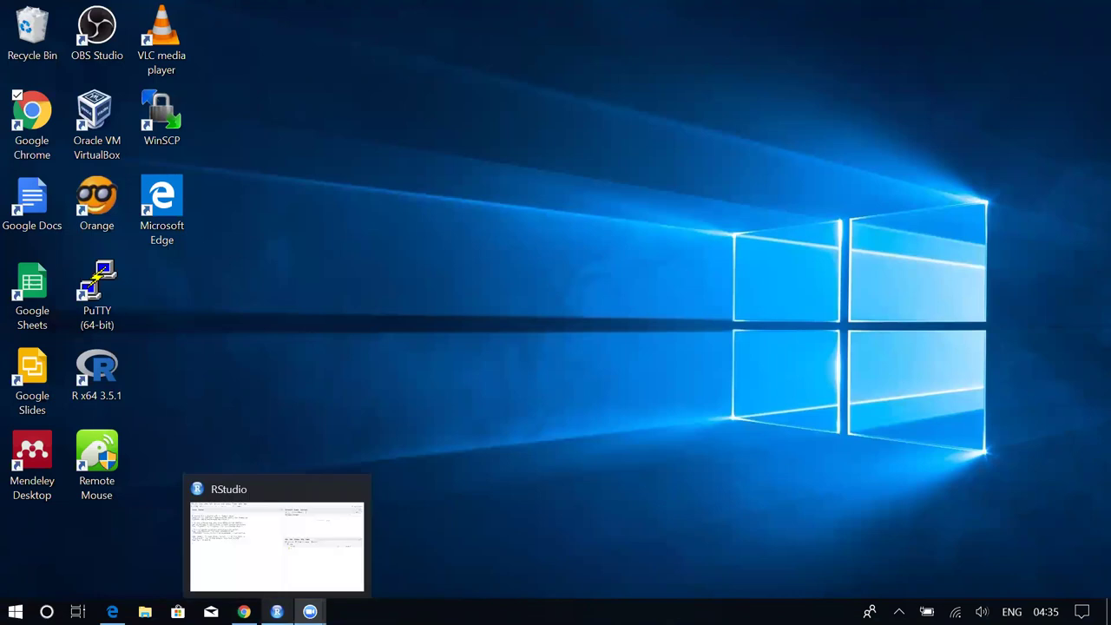
# Restore RStudio and open Tools > Global Options on the General page showing R 3.5.1 (64-bit).
pyautogui.click(277, 611)
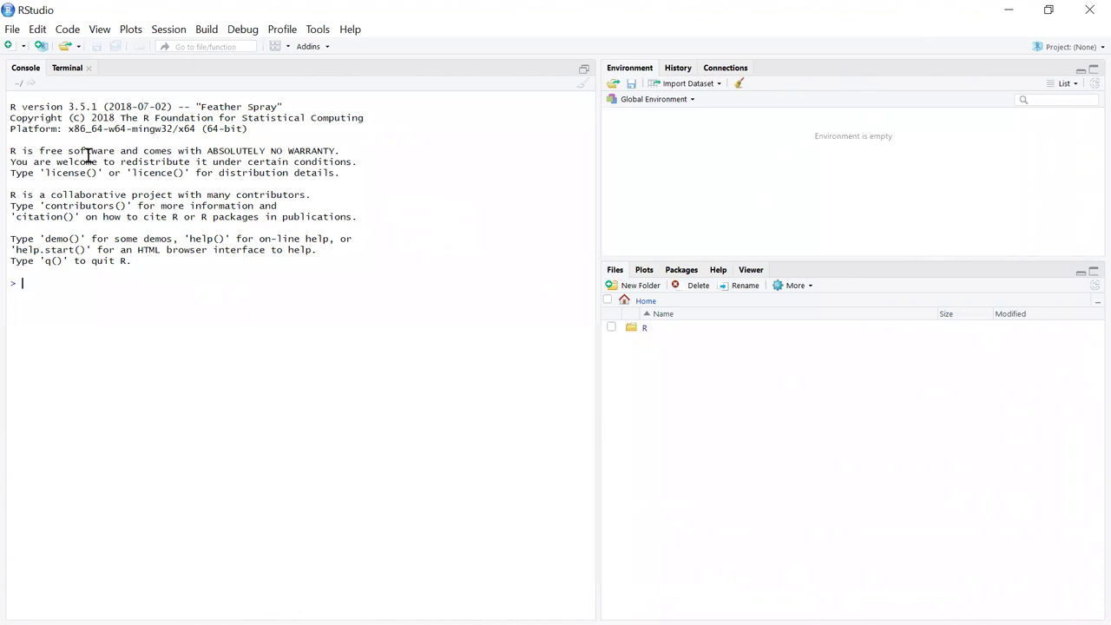
pyautogui.click(314, 31)
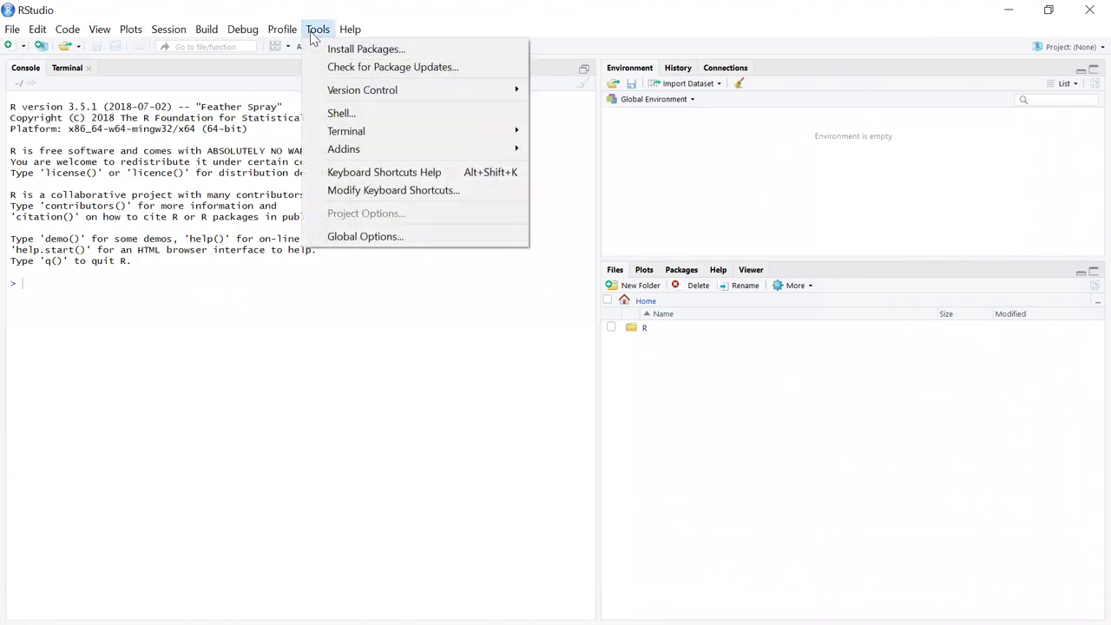
pyautogui.click(346, 236)
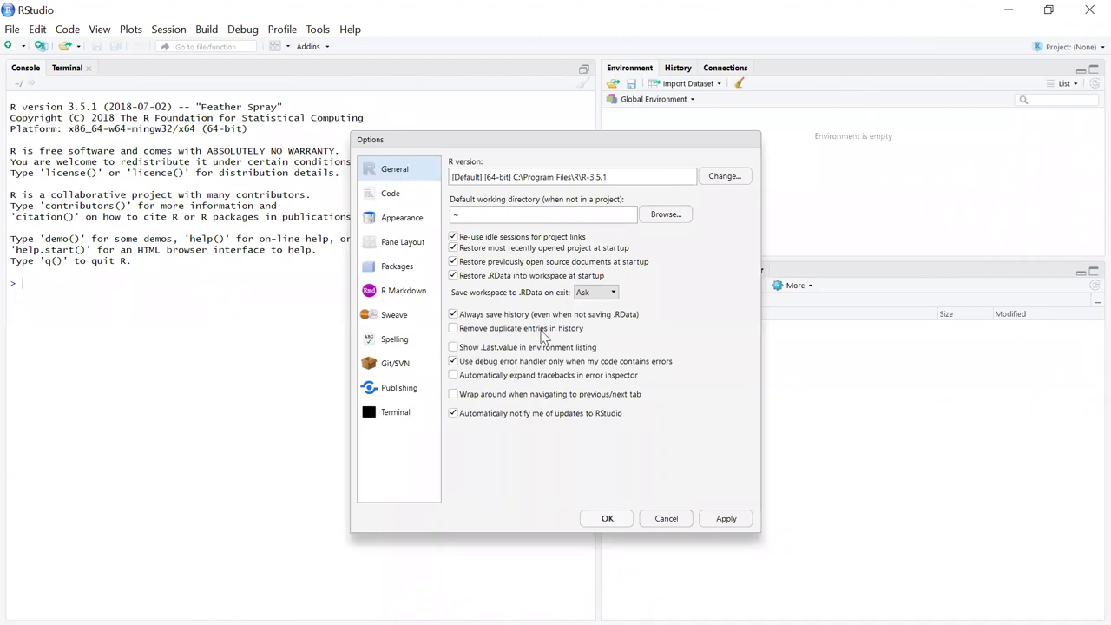
pyautogui.press('Escape')
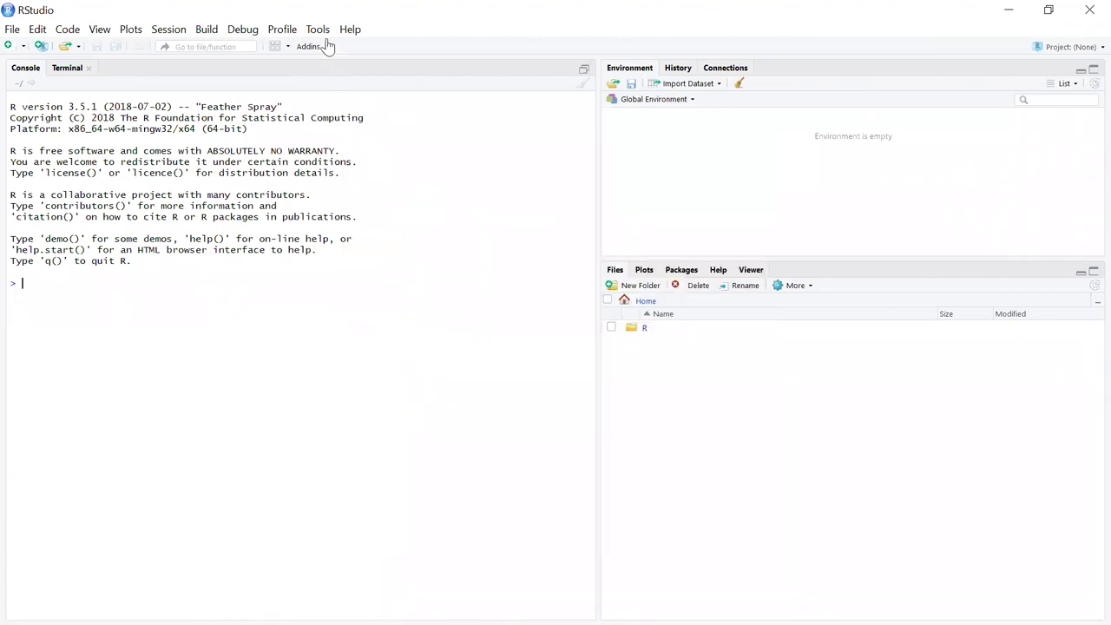
pyautogui.click(318, 29)
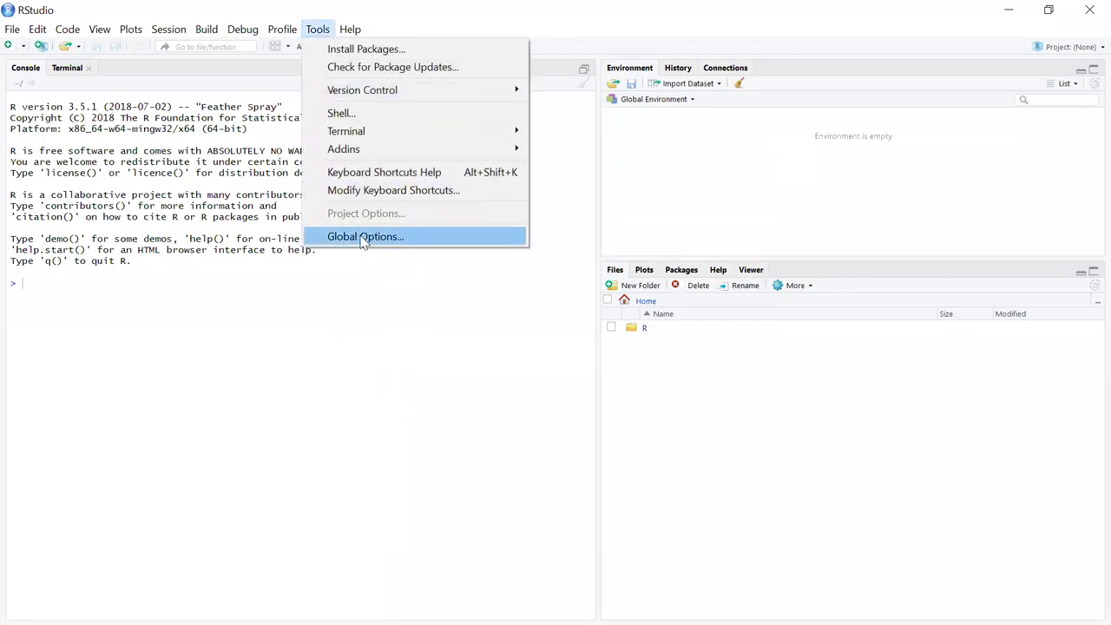
pyautogui.click(364, 239)
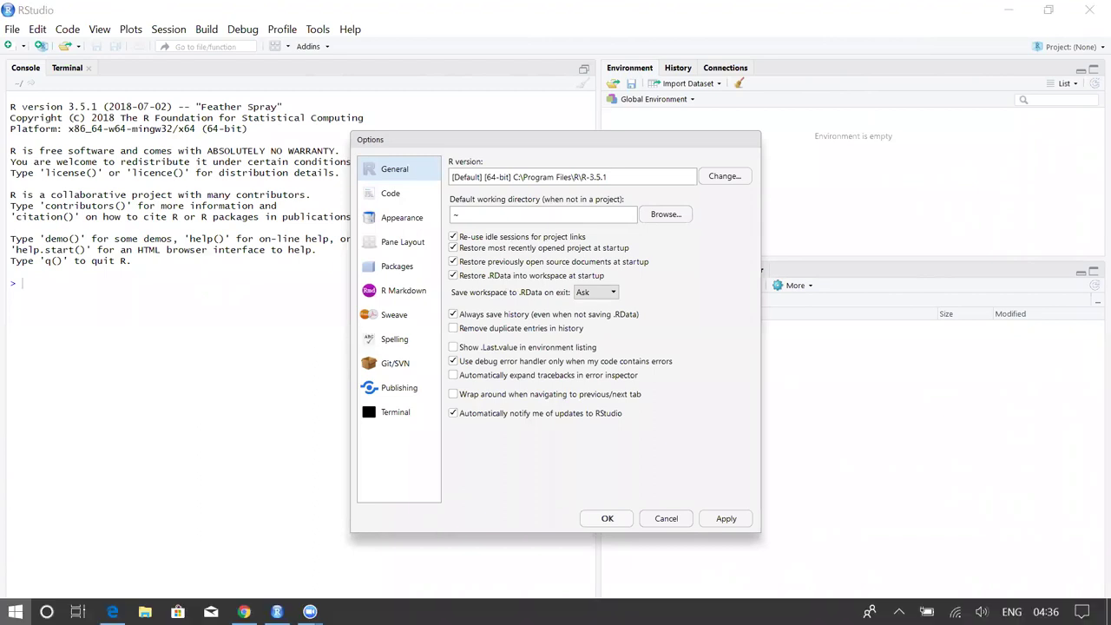
pyautogui.click(15, 612)
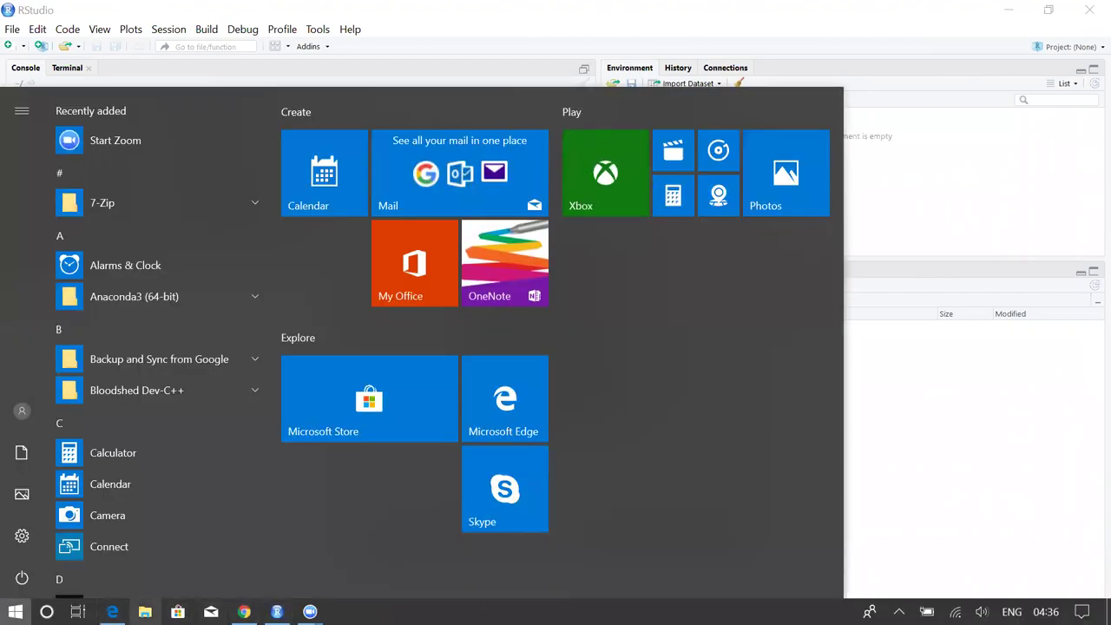
# Open File Explorer at the rWork folder on Local Disk (D:).
pyautogui.click(145, 612)
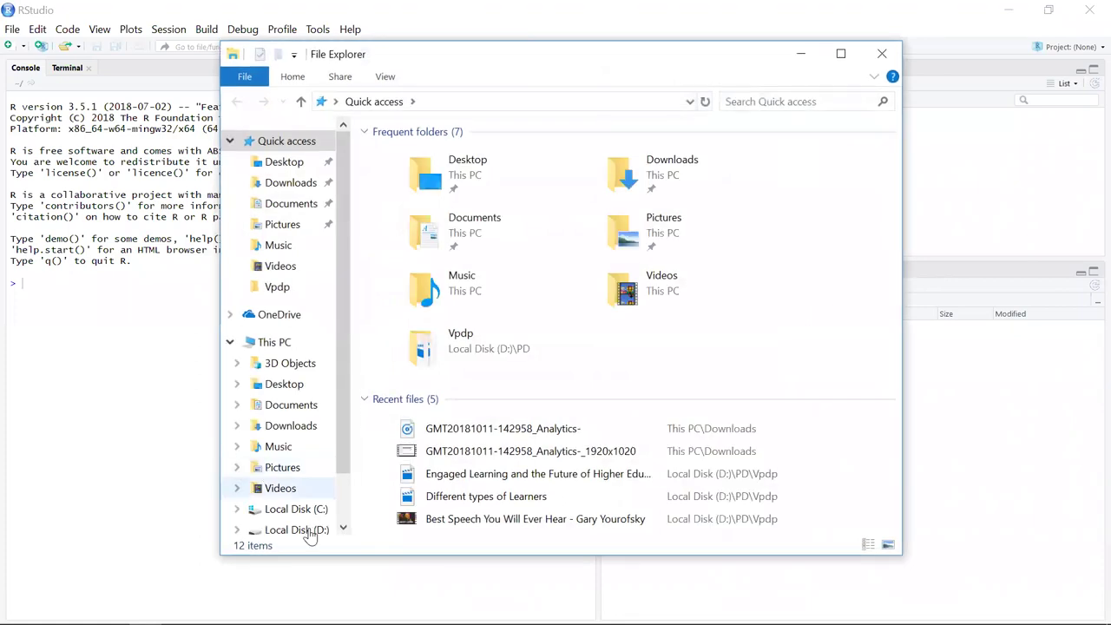
pyautogui.click(295, 530)
pyautogui.scroll(-2, 439, 454)
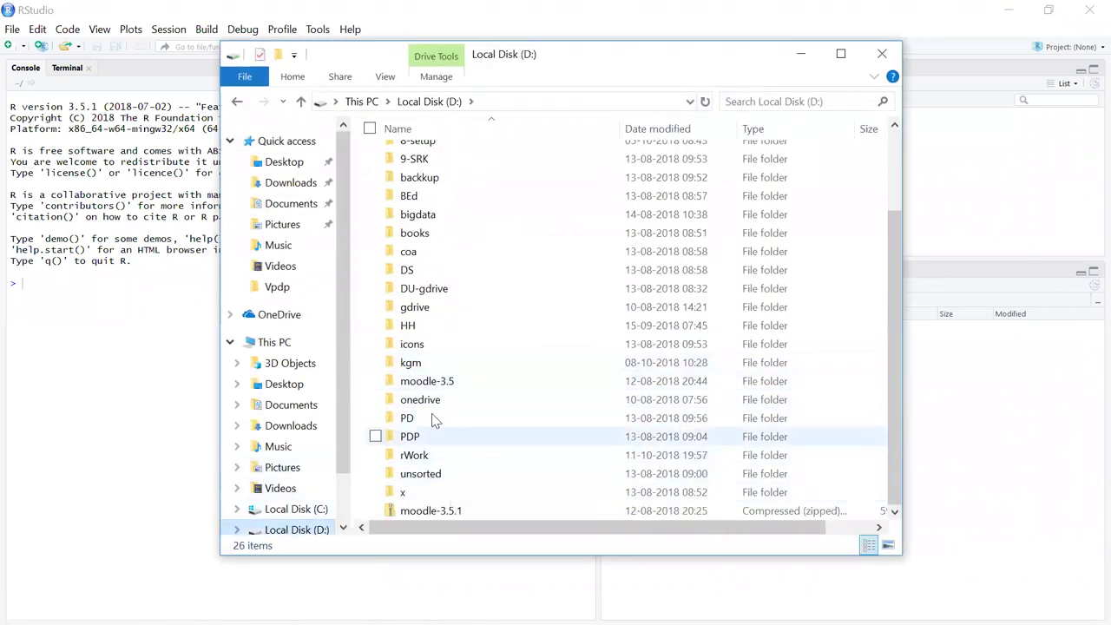
pyautogui.scroll(2, 437, 296)
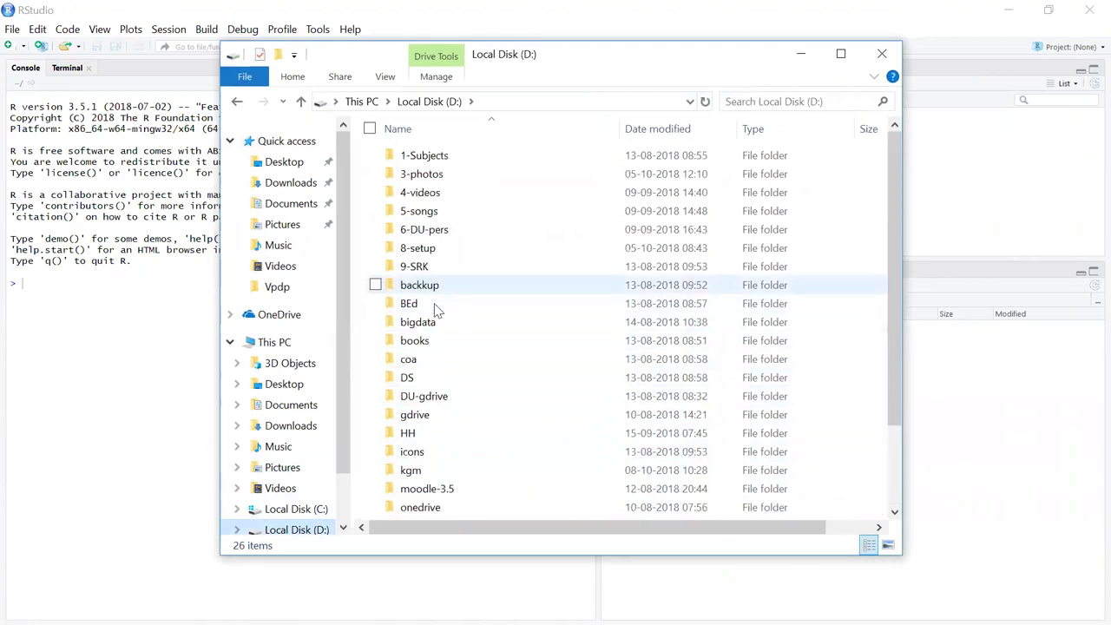
pyautogui.scroll(-2, 439, 312)
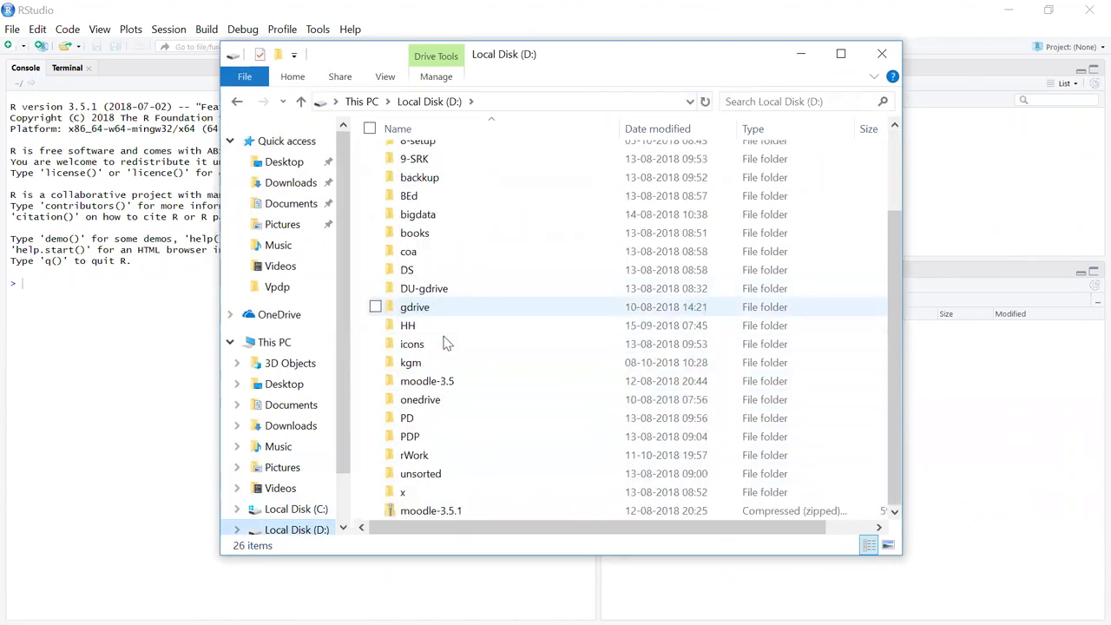
pyautogui.doubleClick(418, 456)
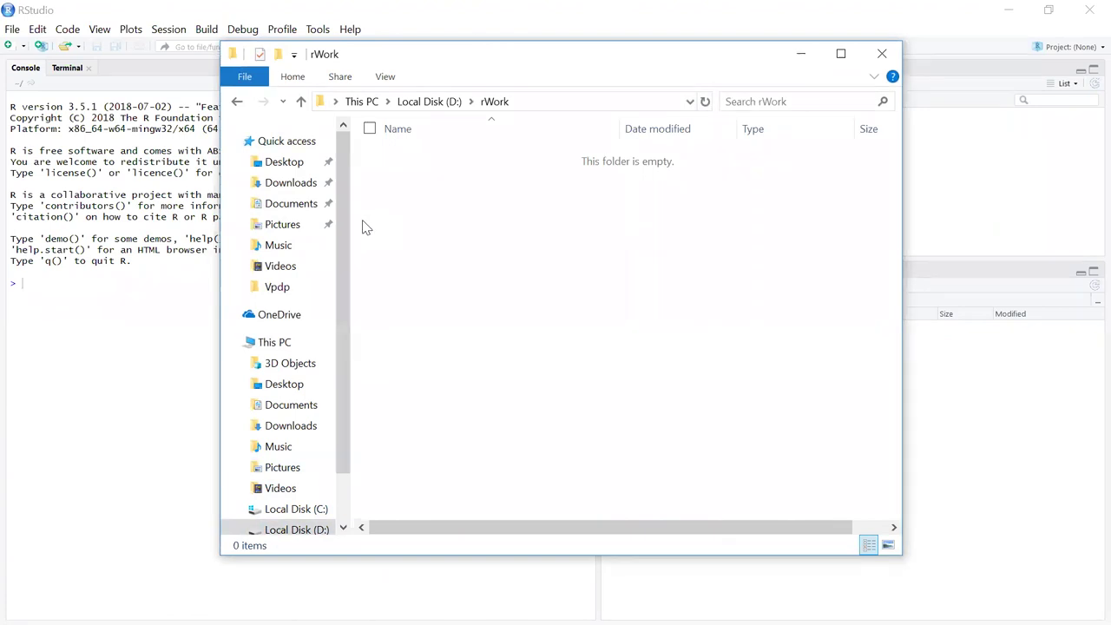
# Create a new folder named rProjects inside rWork.
pyautogui.rightClick(463, 214)
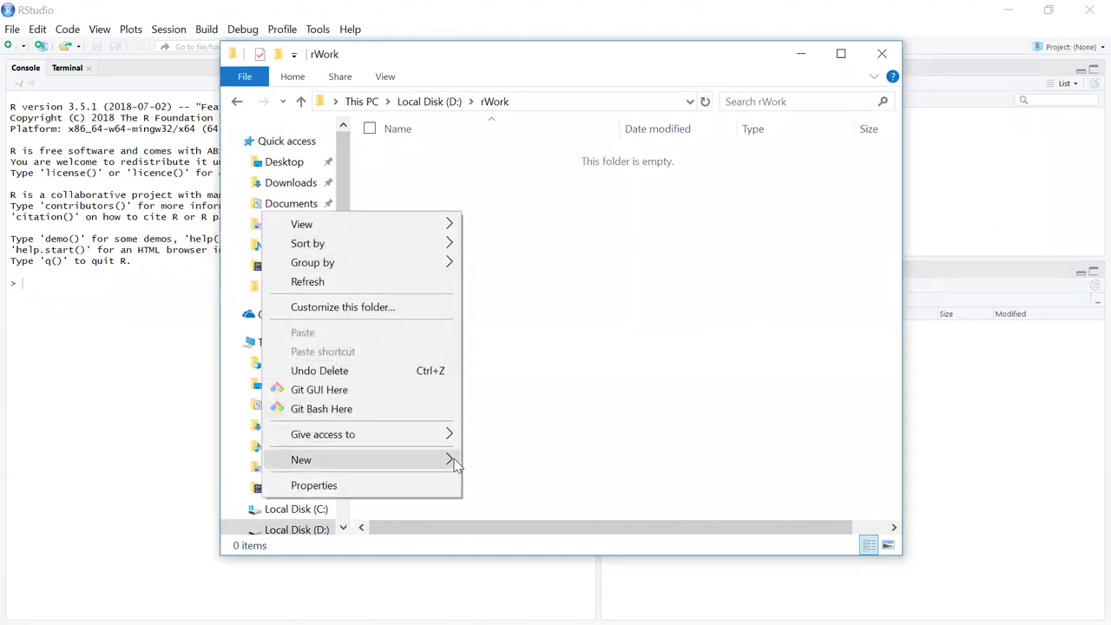
pyautogui.moveTo(438, 459)
pyautogui.click(545, 282)
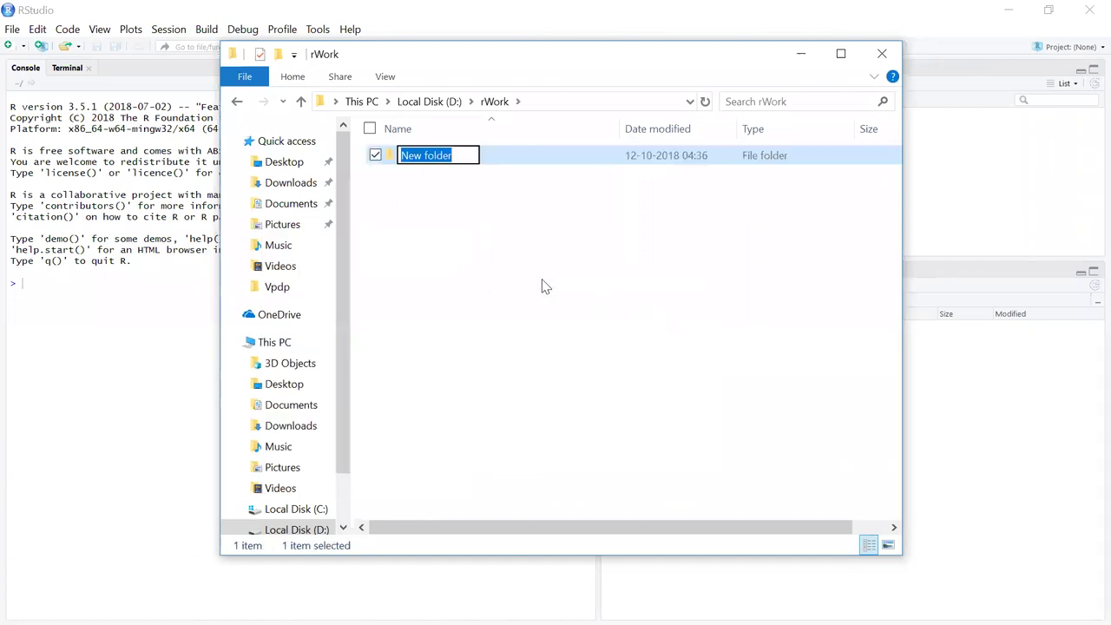
pyautogui.write('rPr')
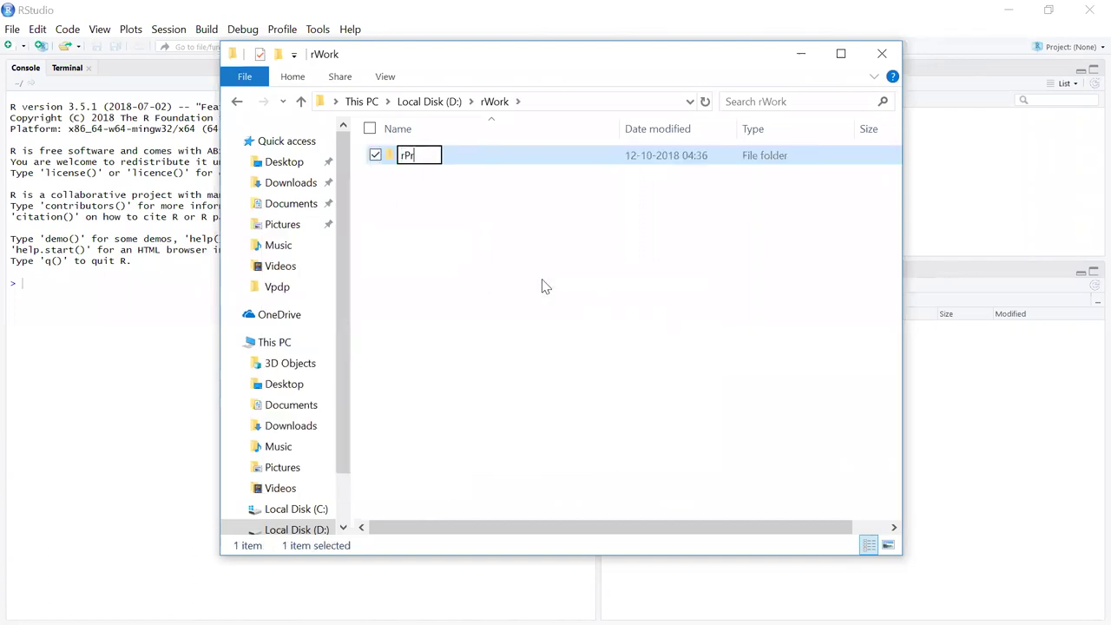
pyautogui.write('ojects')
pyautogui.press('Return')
pyautogui.press('Return')
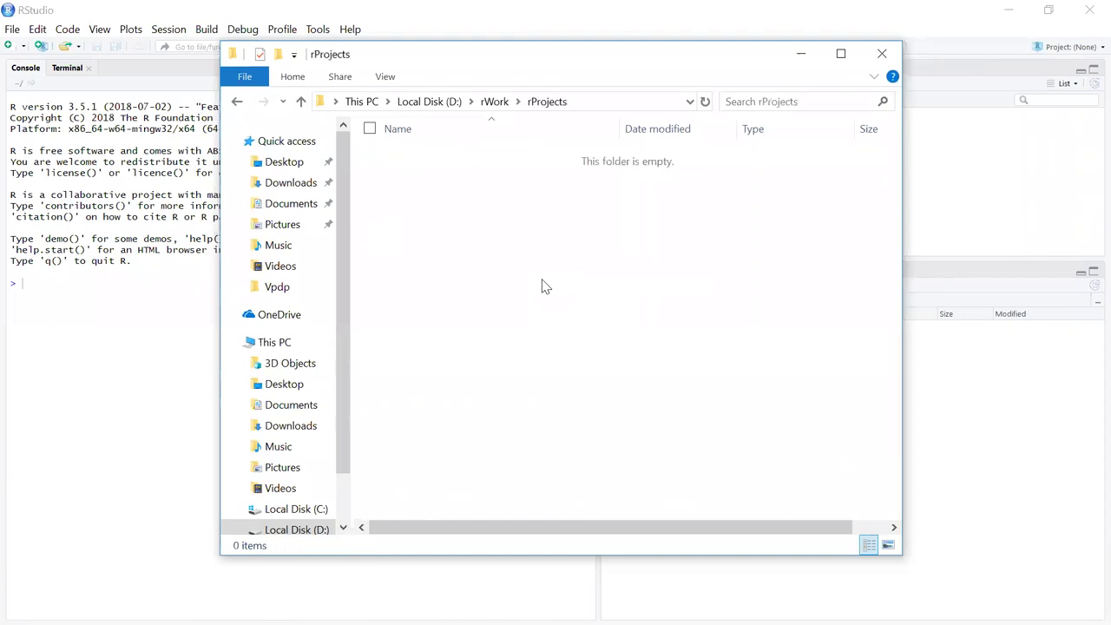
# Add a second folder in rWork named rEBooks.
pyautogui.click(493, 103)
pyautogui.rightClick(446, 263)
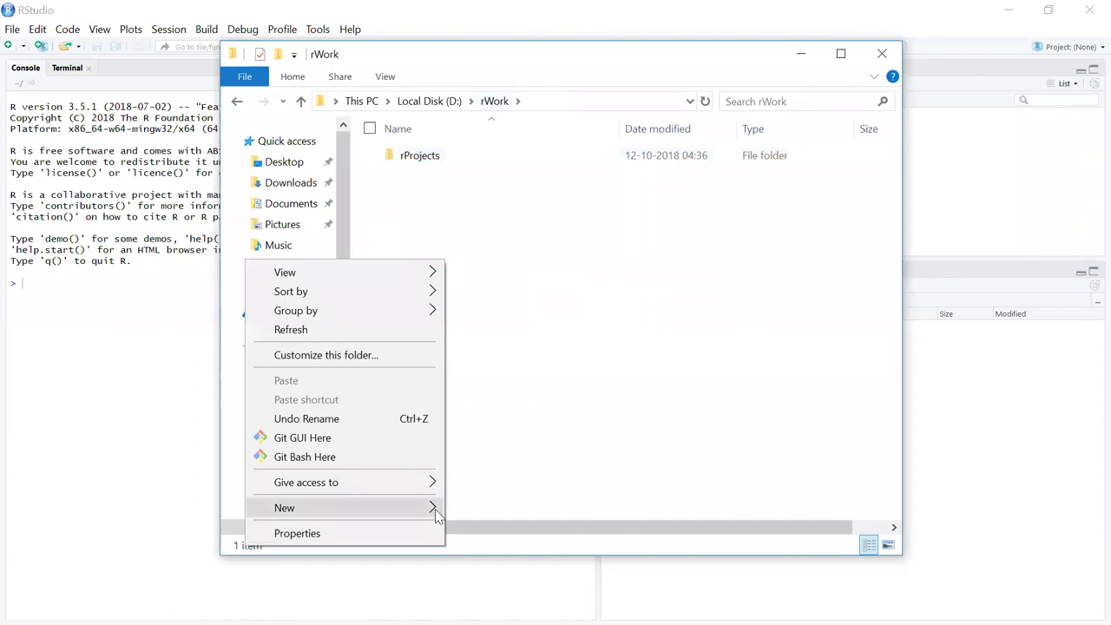
pyautogui.moveTo(435, 512)
pyautogui.click(539, 326)
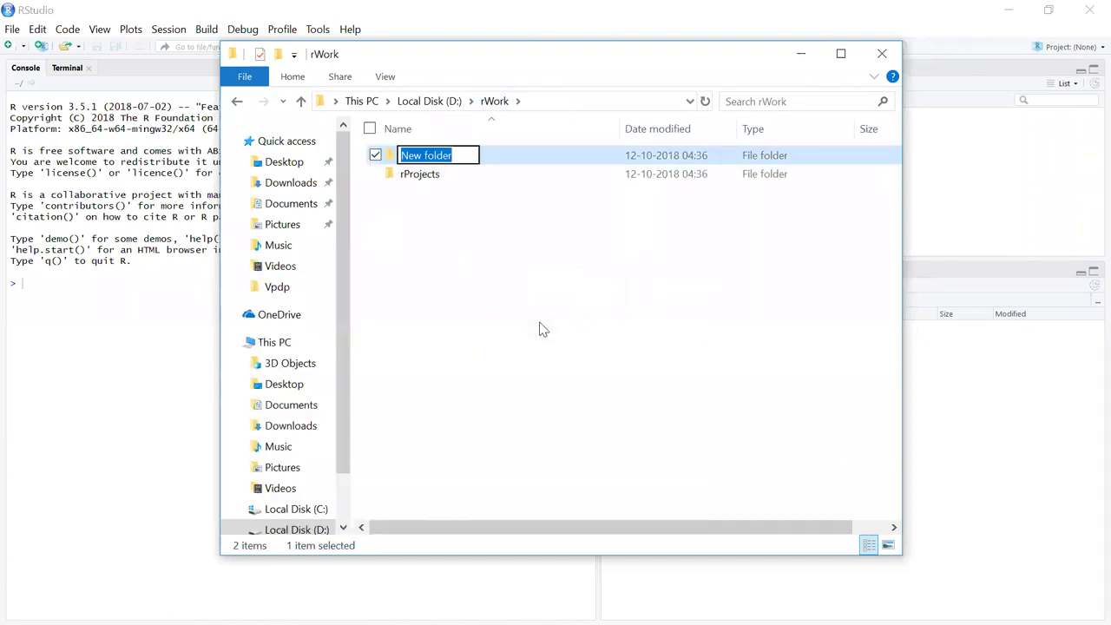
pyautogui.write('r')
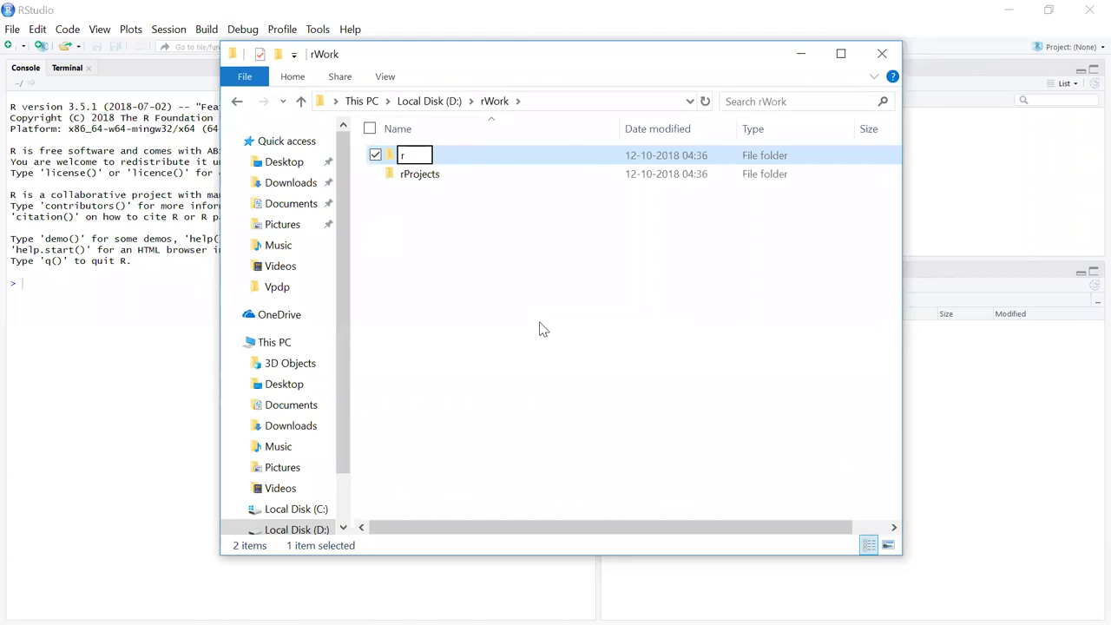
pyautogui.write('EBooks')
pyautogui.press('Return')
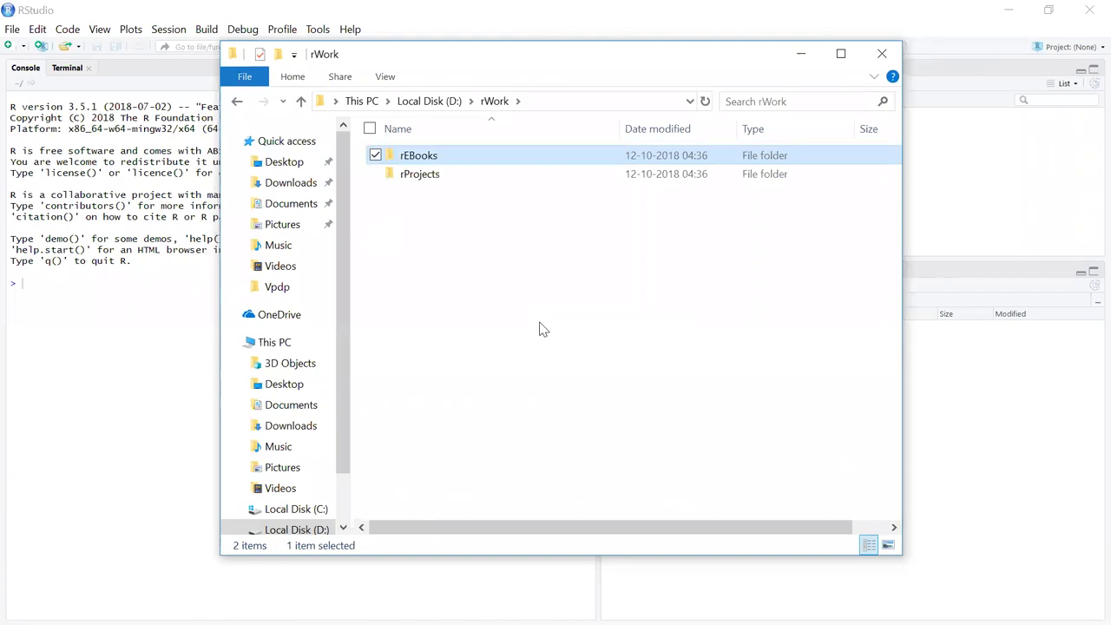
# Add a third folder in rWork named rDatasets.
pyautogui.rightClick(523, 309)
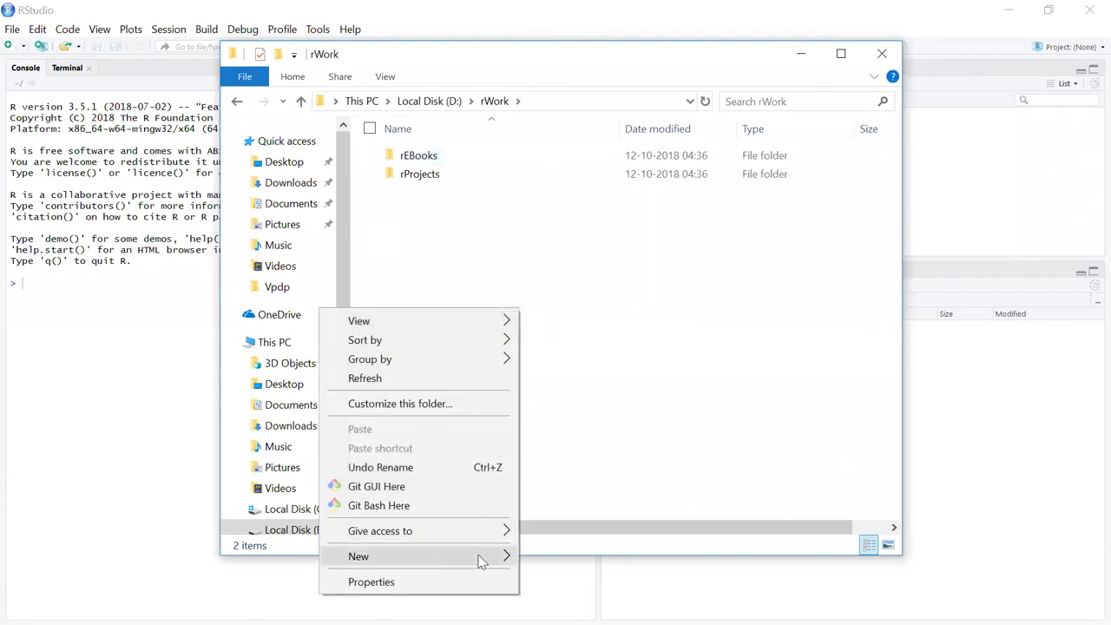
pyautogui.moveTo(478, 558)
pyautogui.click(560, 376)
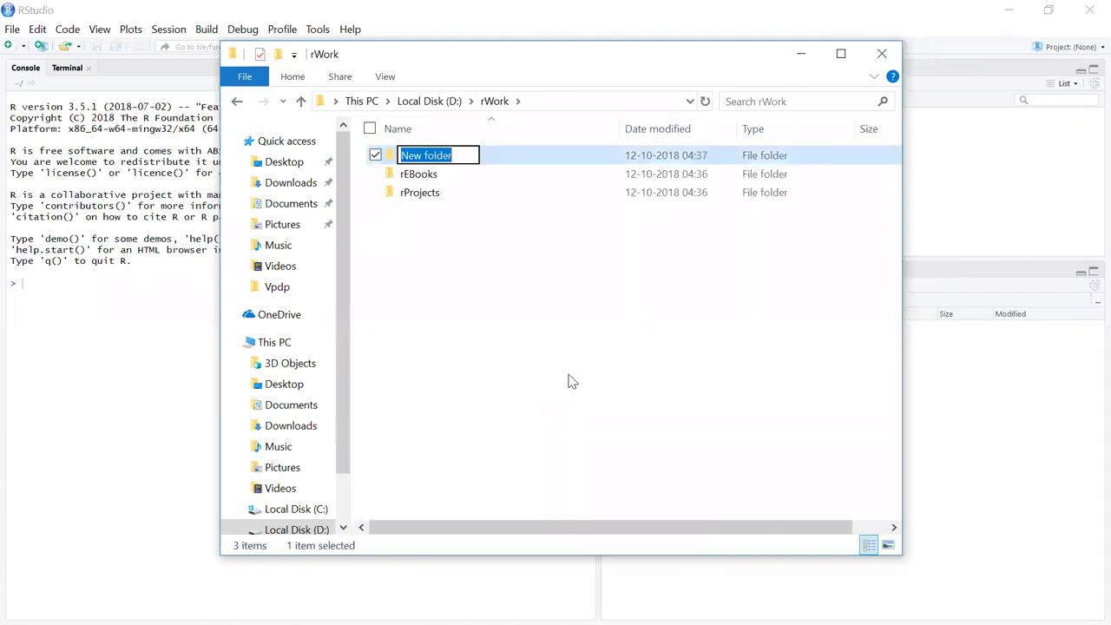
pyautogui.write('rDa')
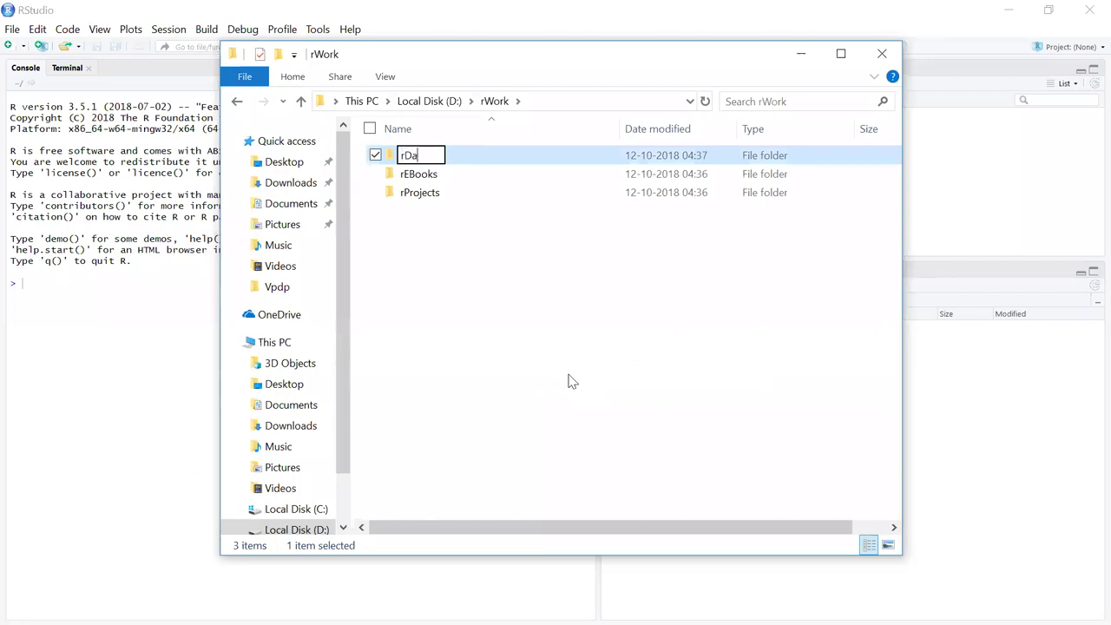
pyautogui.write('tasets')
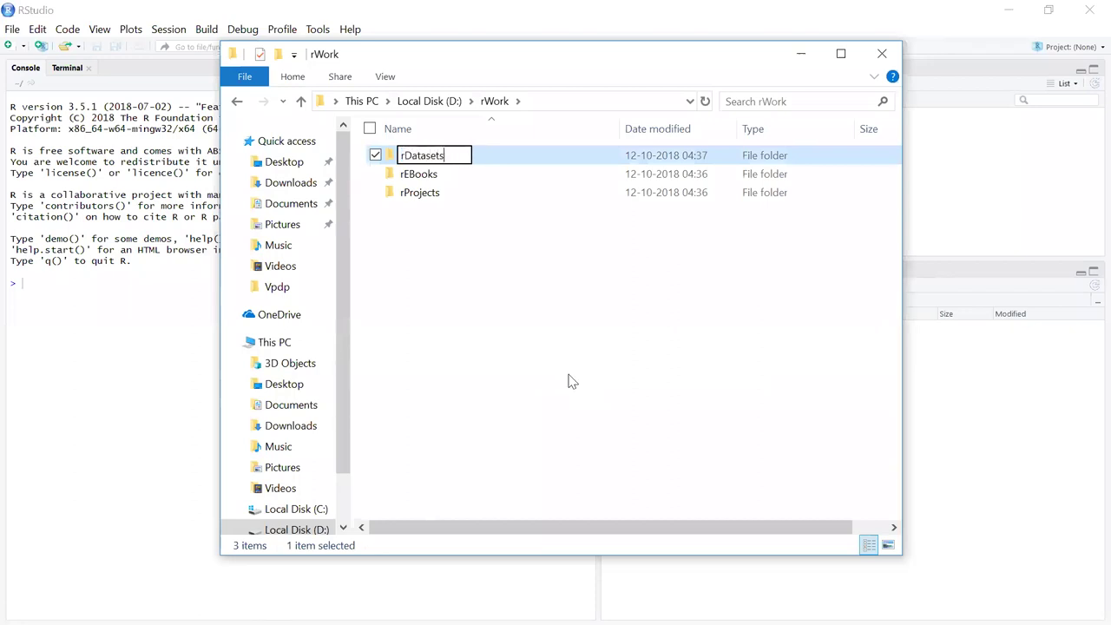
pyautogui.press('Return')
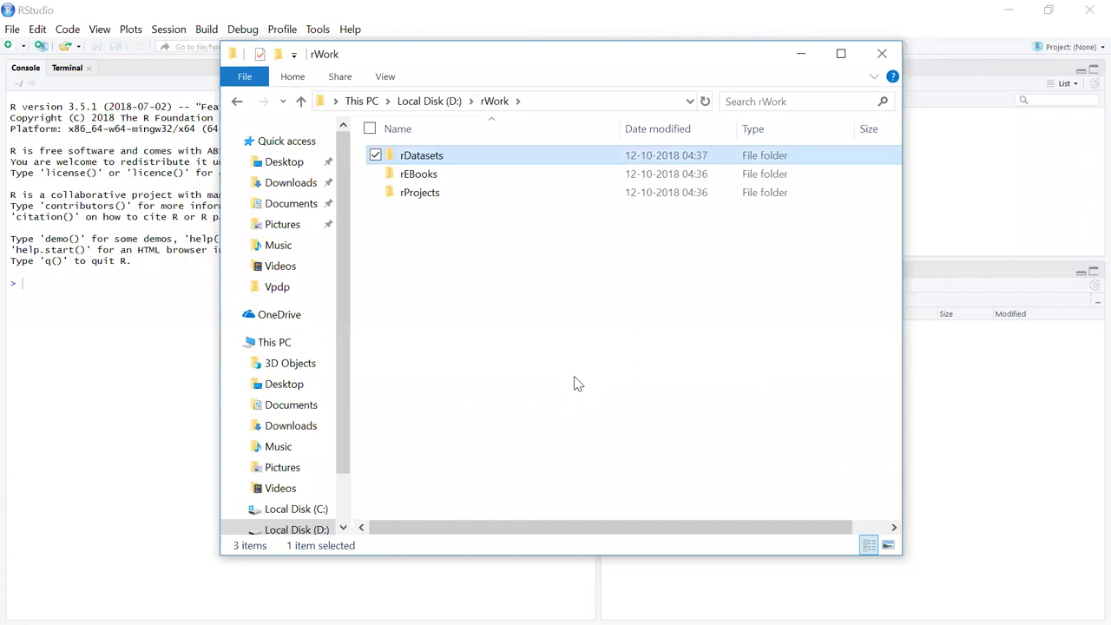
# Browse to D:\rWork\rProjects and set it as RStudio's default working directory.
pyautogui.click(803, 54)
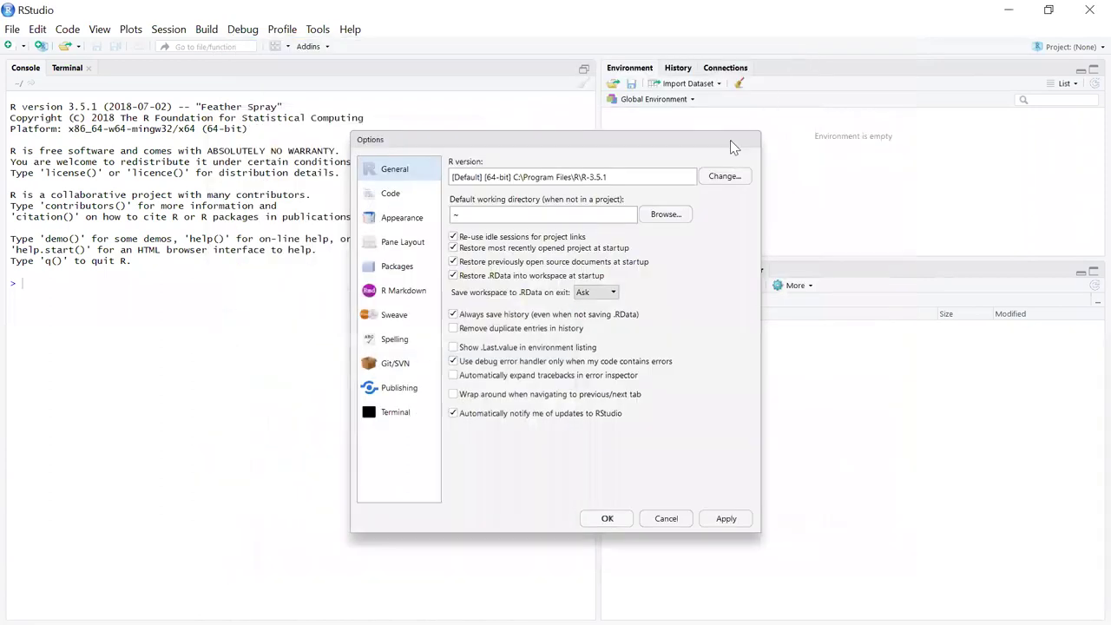
pyautogui.click(665, 217)
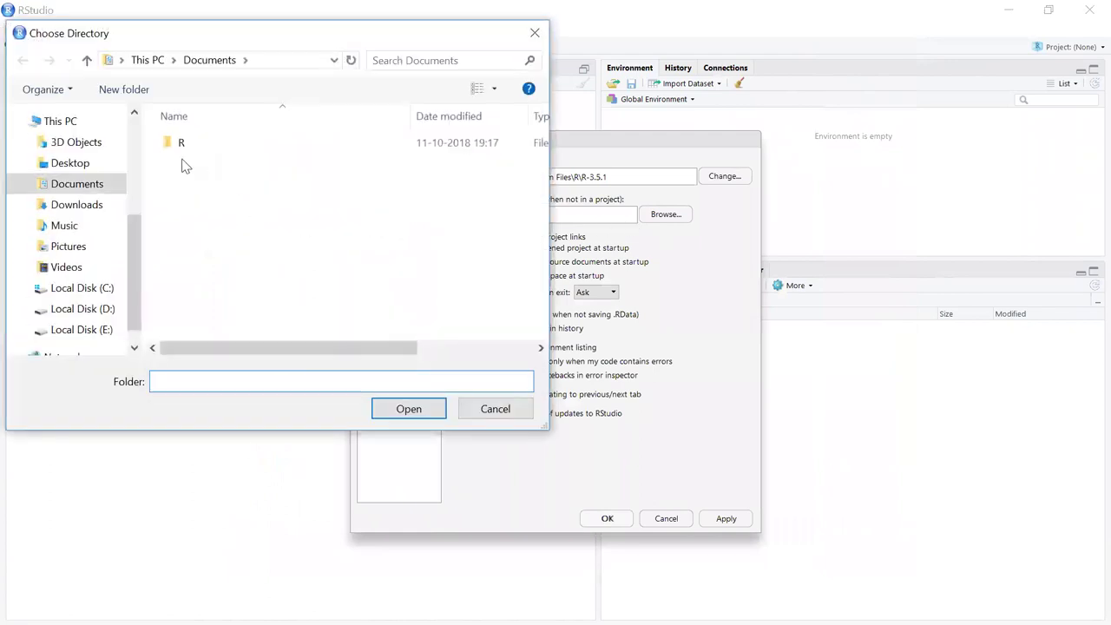
pyautogui.click(85, 309)
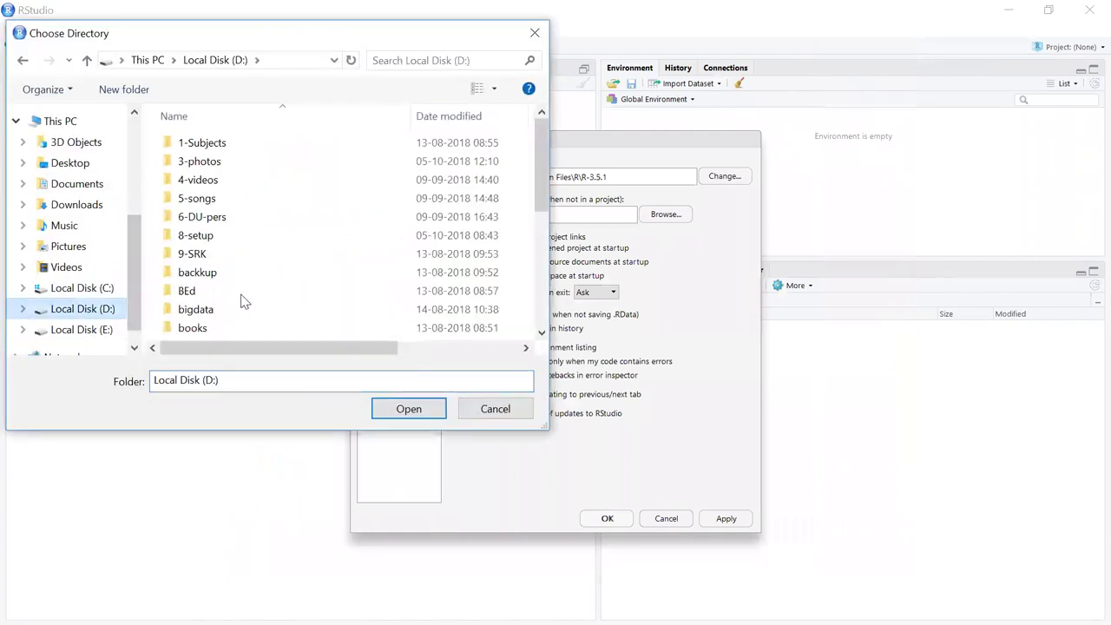
pyautogui.scroll(-4, 226, 289)
pyautogui.click(208, 295)
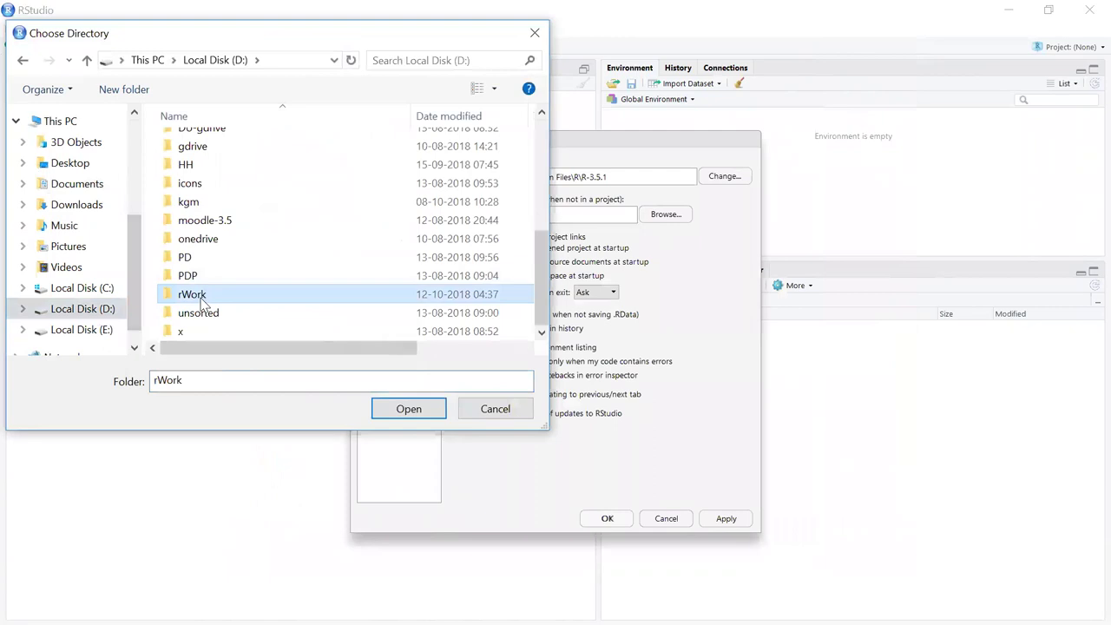
pyautogui.doubleClick(208, 295)
pyautogui.click(199, 182)
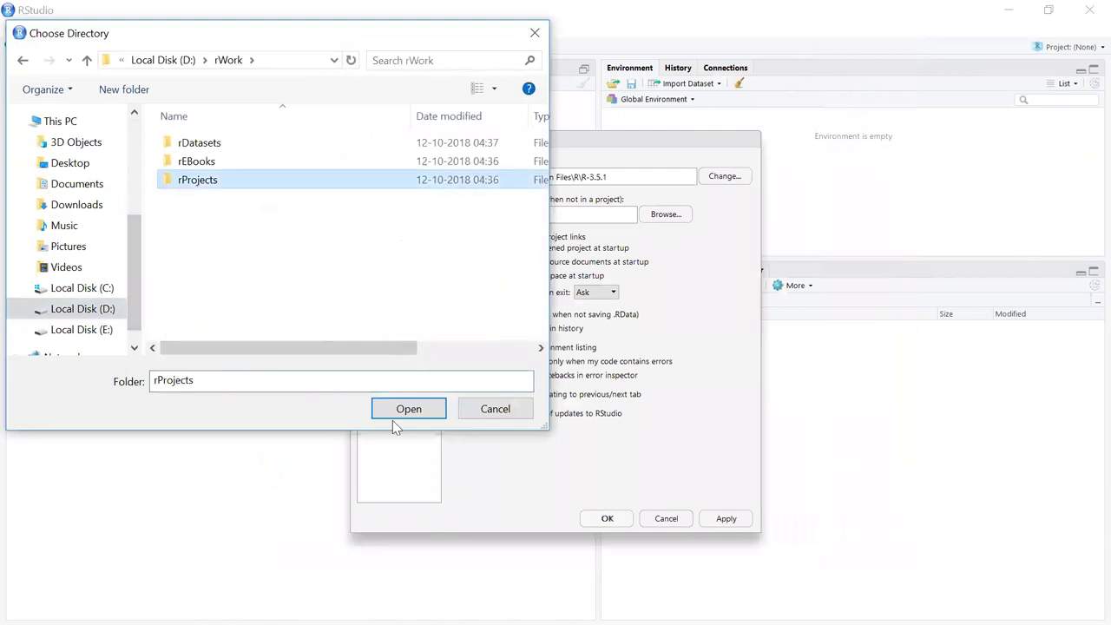
pyautogui.click(424, 409)
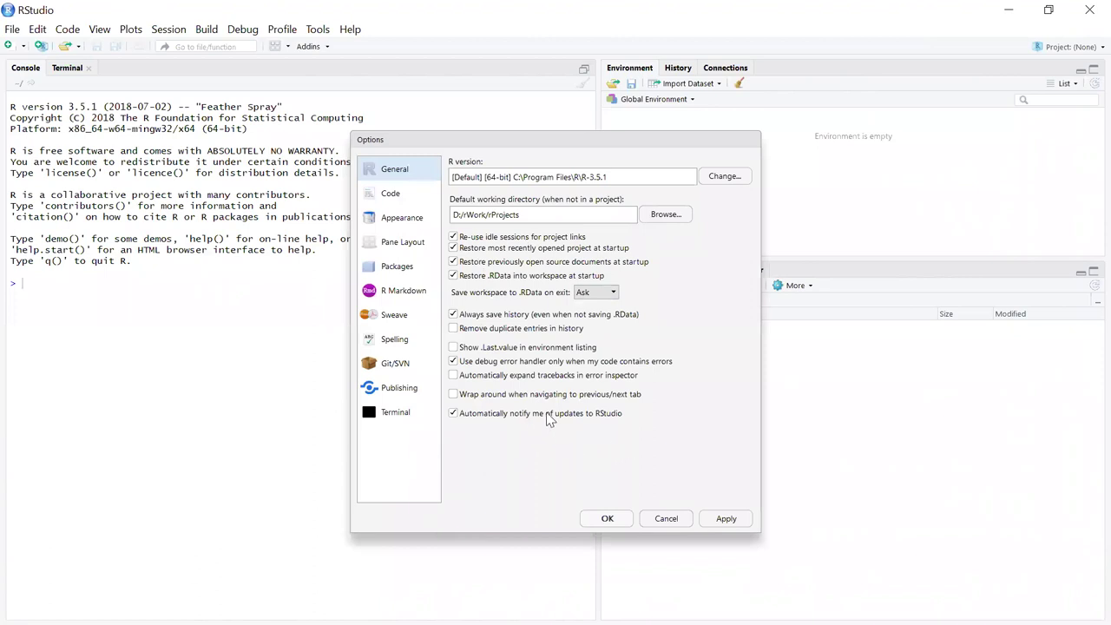
# Check Show margin on the Code Display tab, keeping margin column 80, then return to Editing.
pyautogui.click(392, 198)
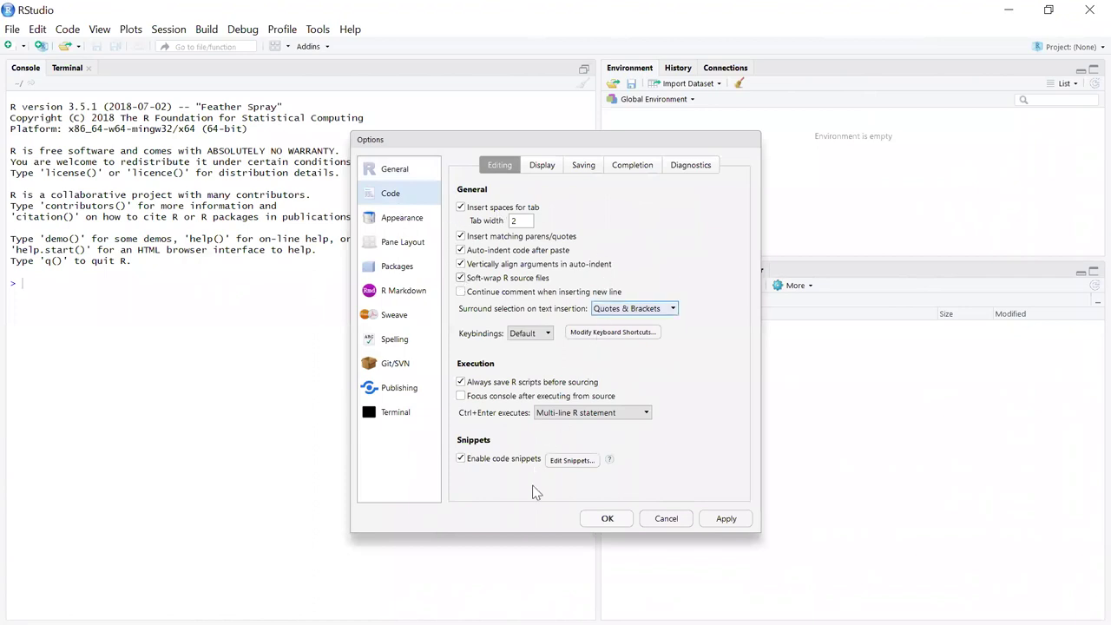
pyautogui.click(545, 168)
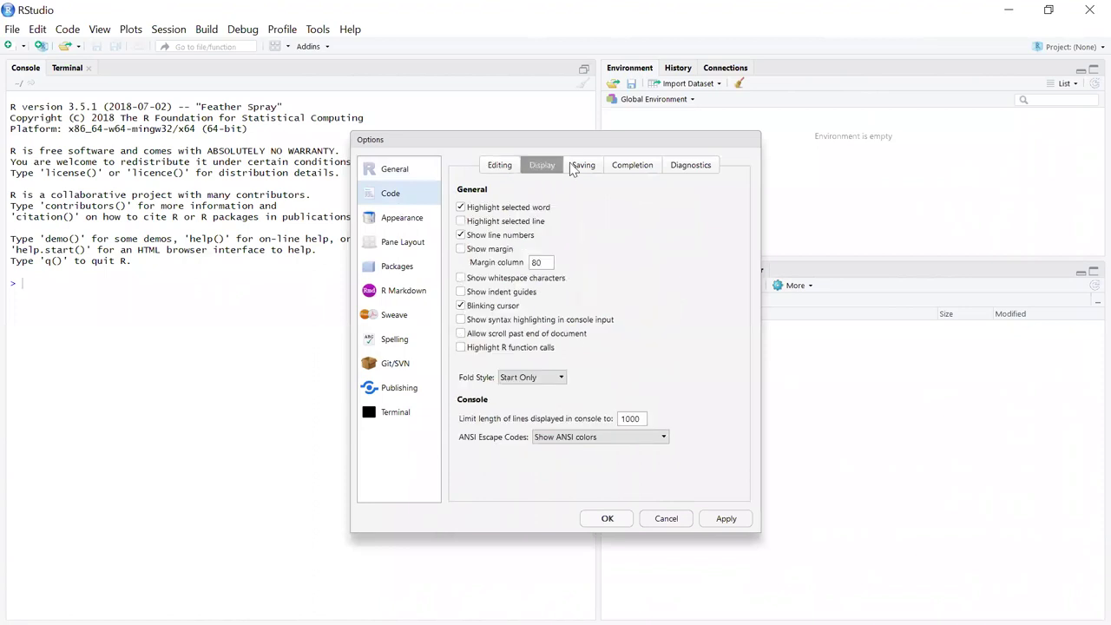
pyautogui.click(461, 249)
pyautogui.click(584, 169)
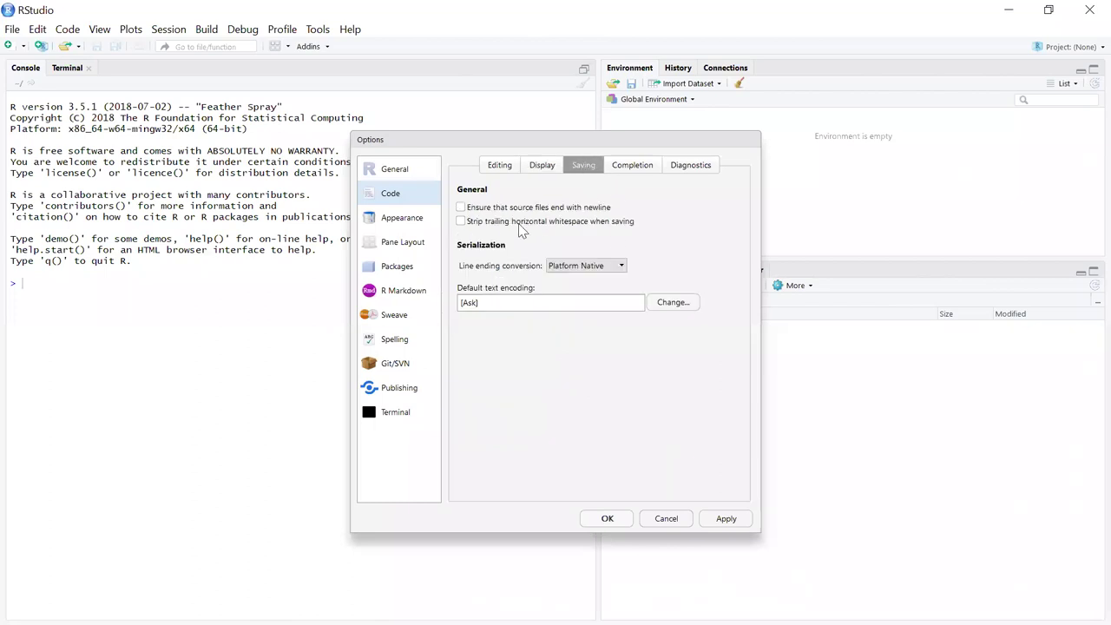
pyautogui.click(642, 170)
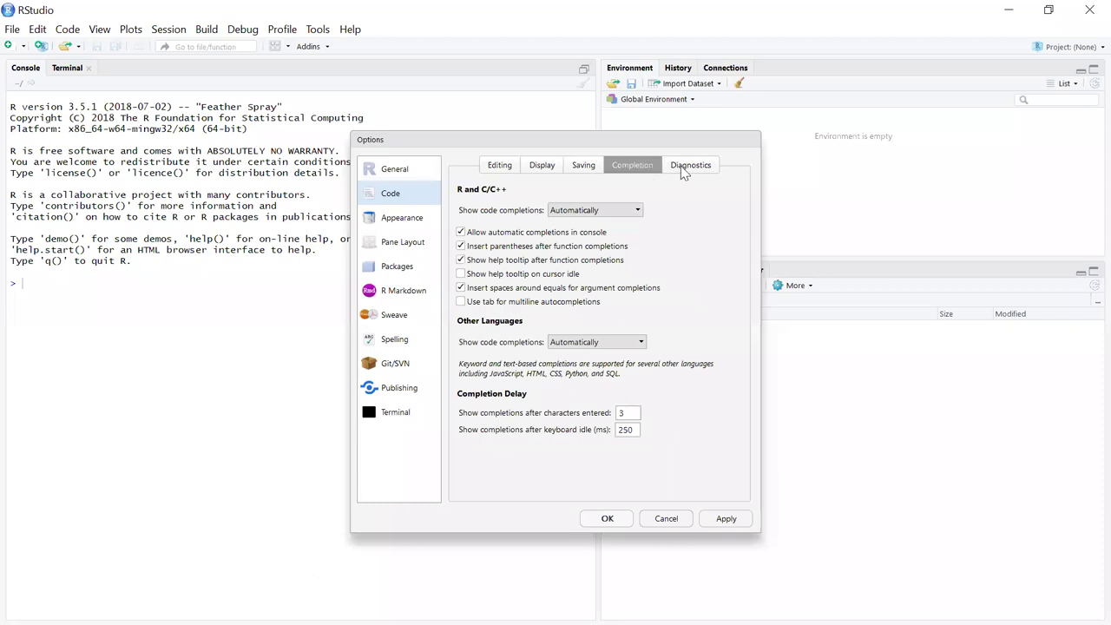
pyautogui.click(496, 171)
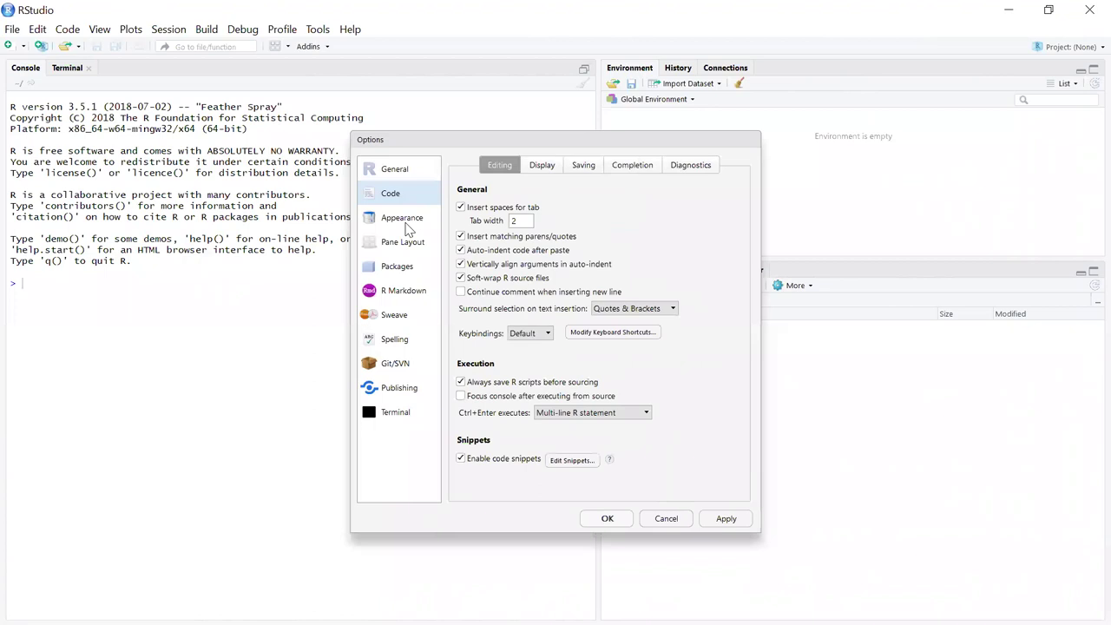
pyautogui.click(408, 227)
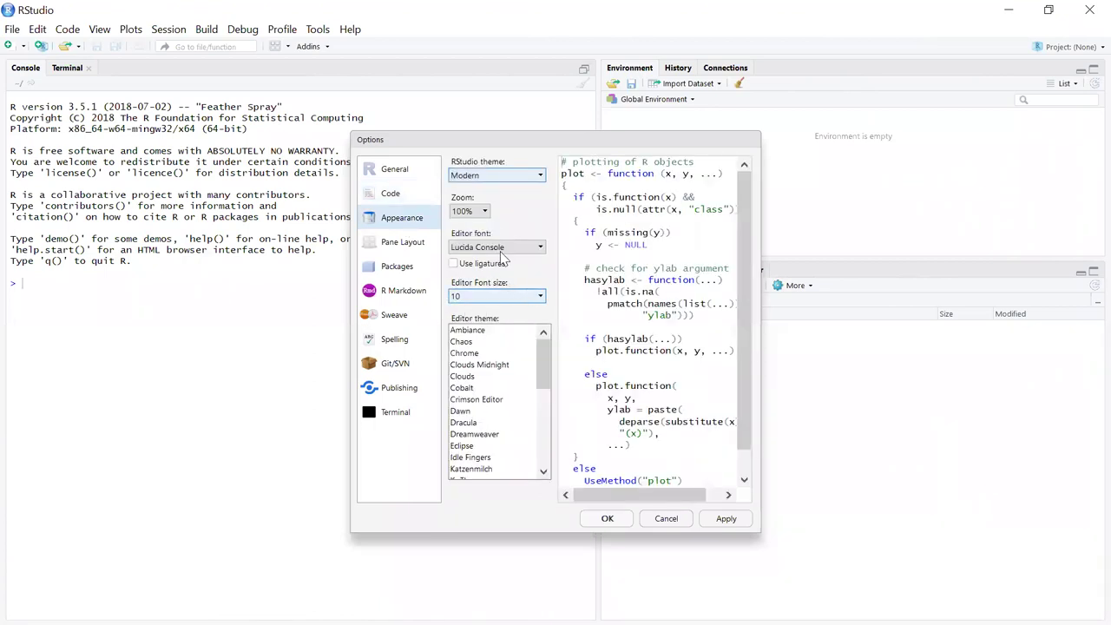
# Set interface zoom to 120% and editor font size to 12, then apply.
pyautogui.click(486, 214)
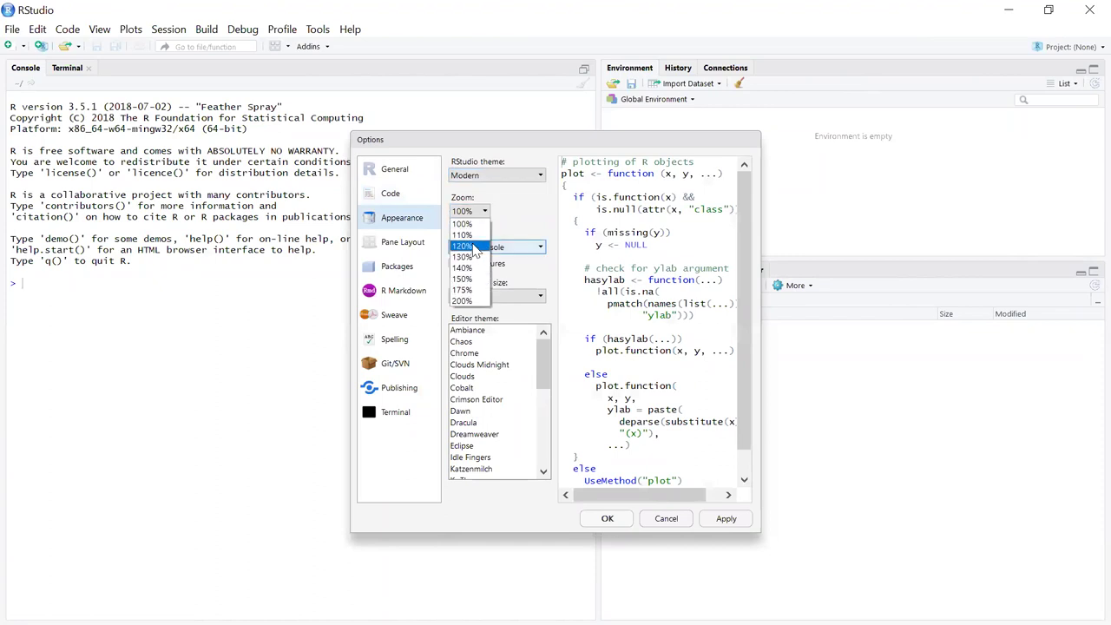
pyautogui.click(471, 247)
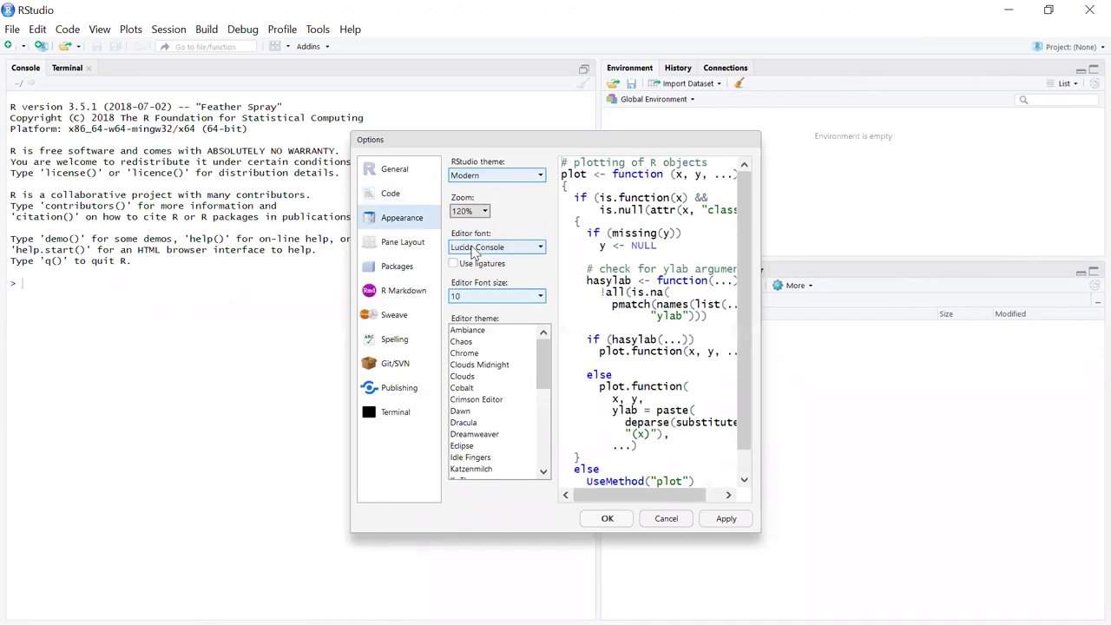
pyautogui.click(510, 300)
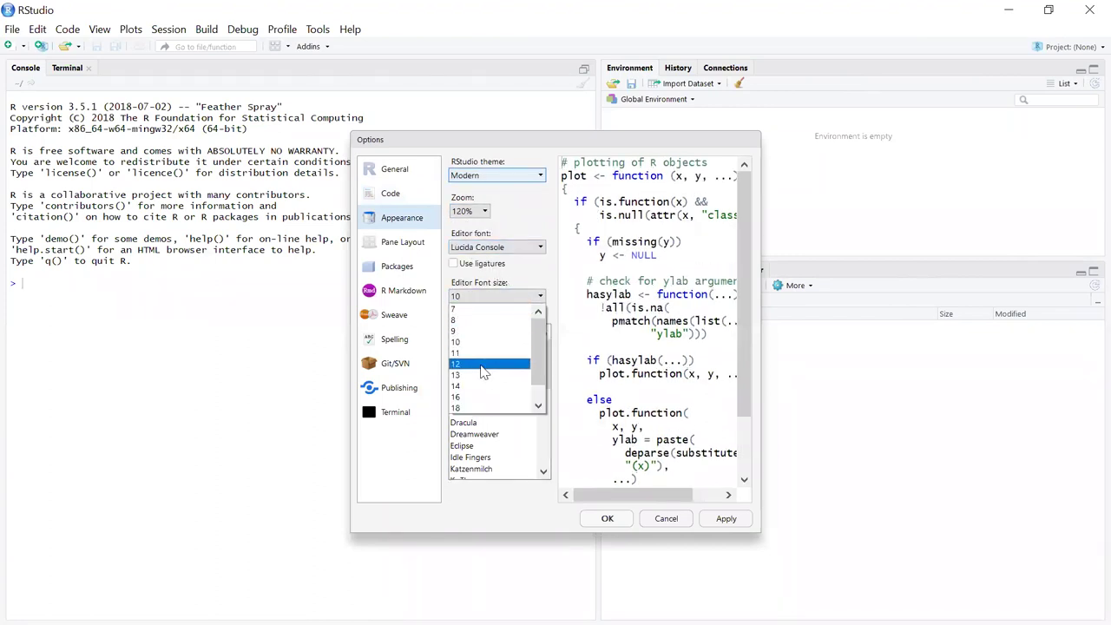
pyautogui.click(512, 365)
pyautogui.click(734, 520)
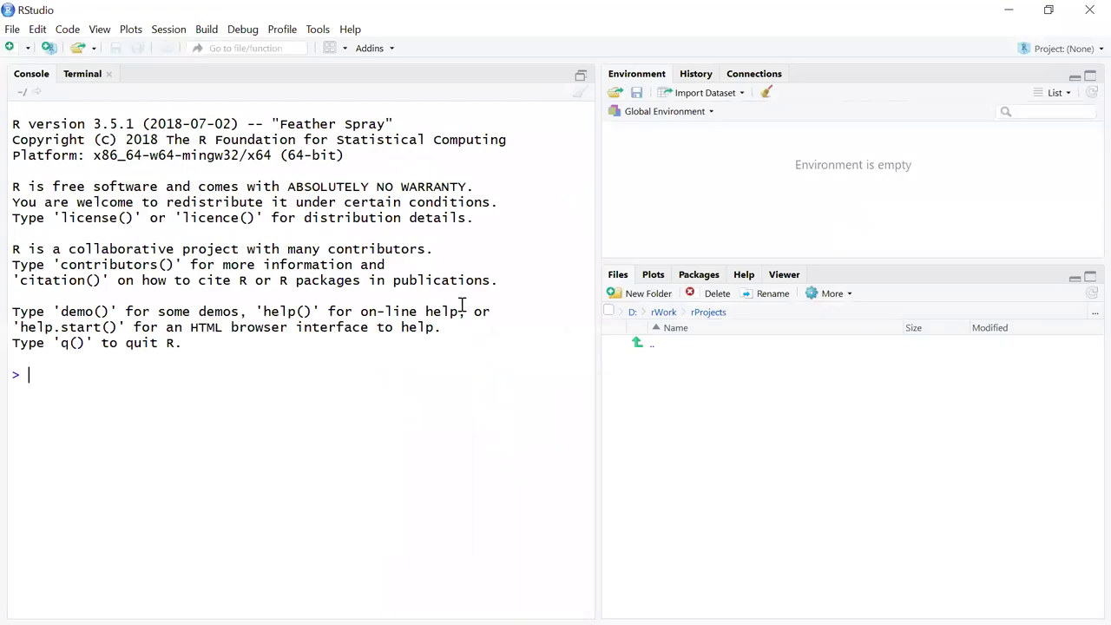
# Reopen Global Options, browse Appearance through Spelling, and land on Git/SVN settings.
pyautogui.click(318, 30)
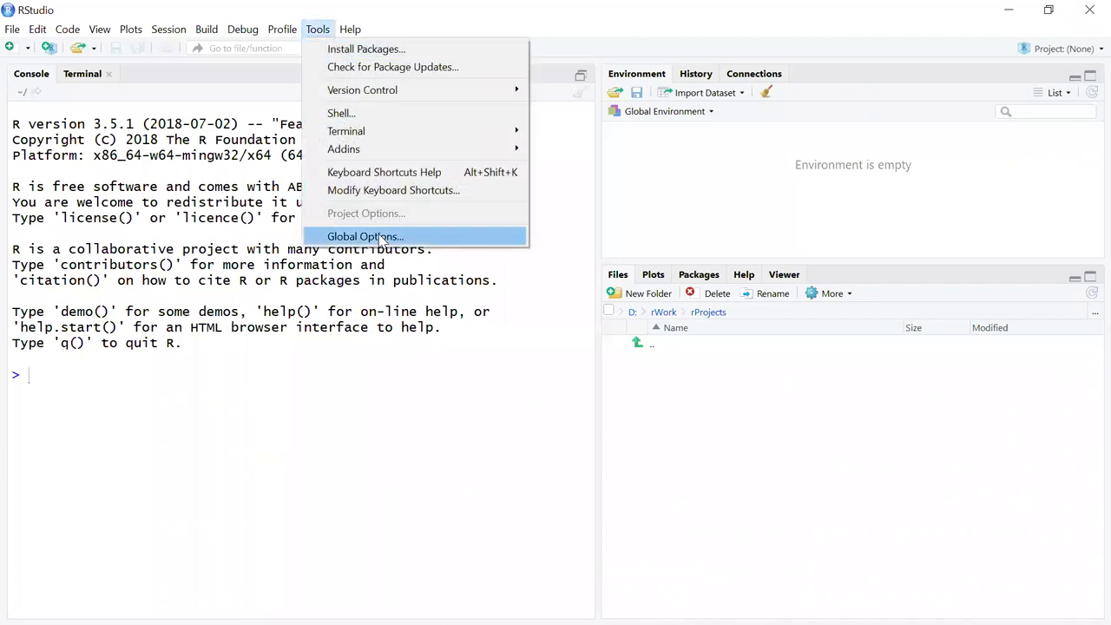
pyautogui.click(381, 238)
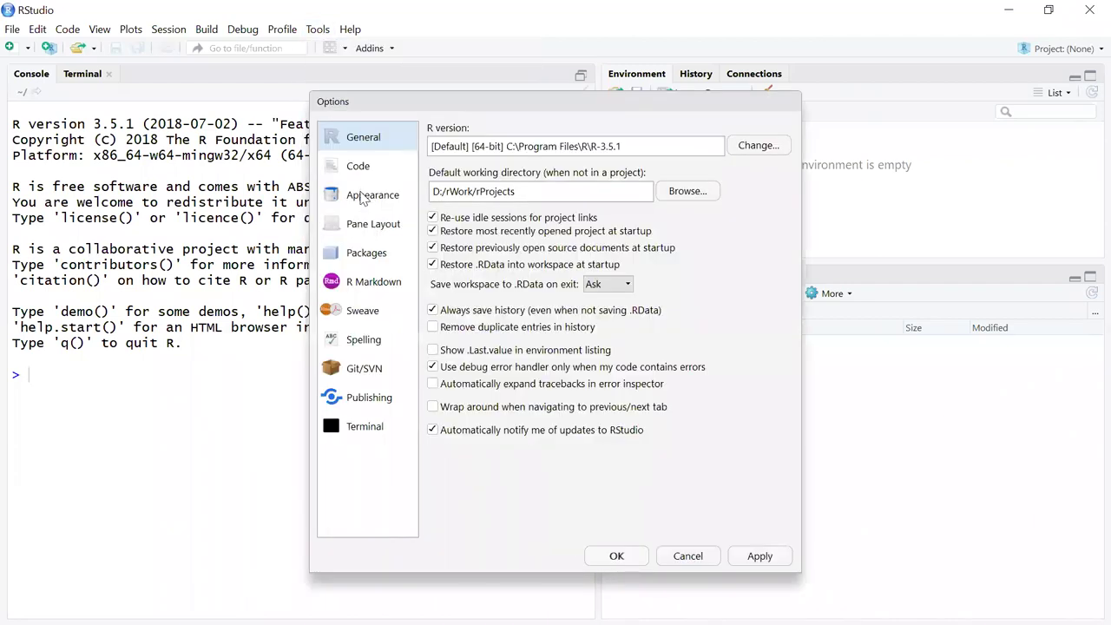
pyautogui.click(363, 194)
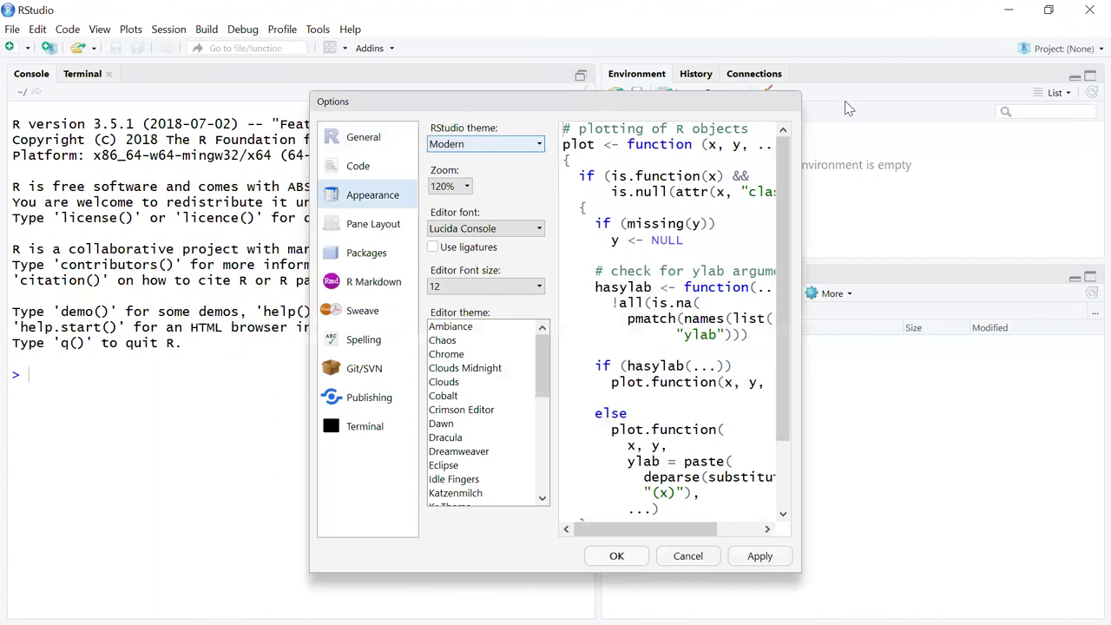
pyautogui.click(373, 227)
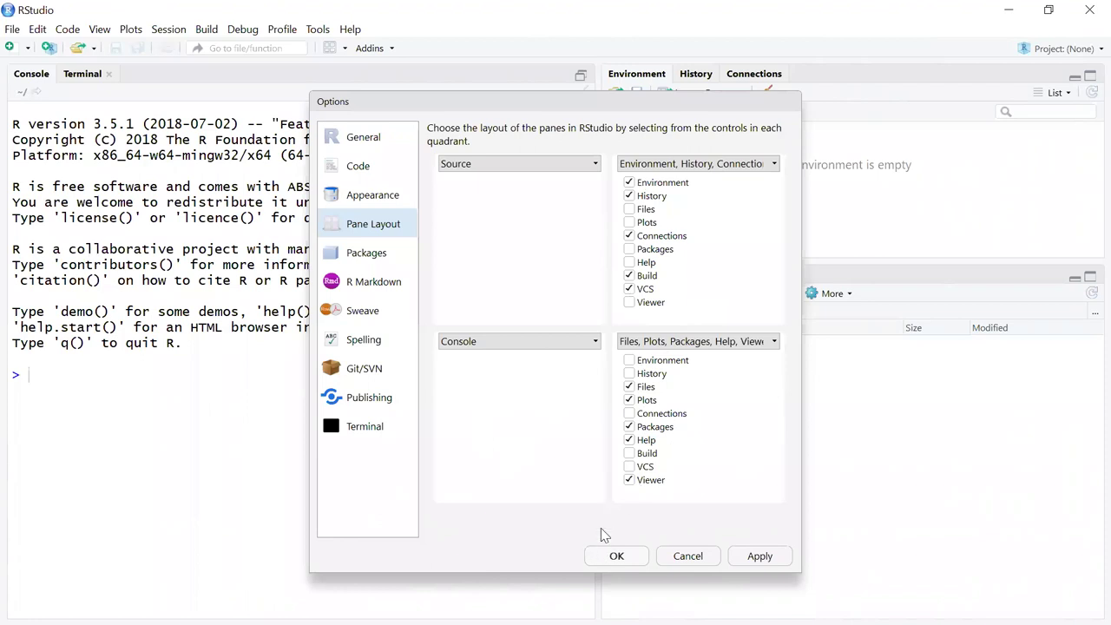
pyautogui.click(373, 258)
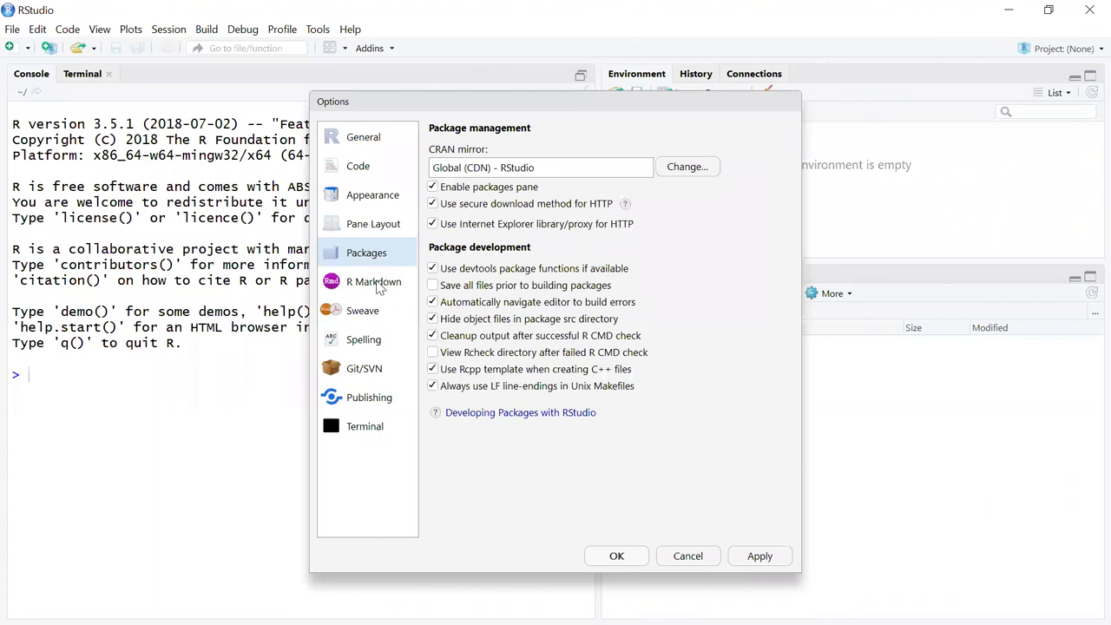
pyautogui.click(378, 289)
pyautogui.click(356, 320)
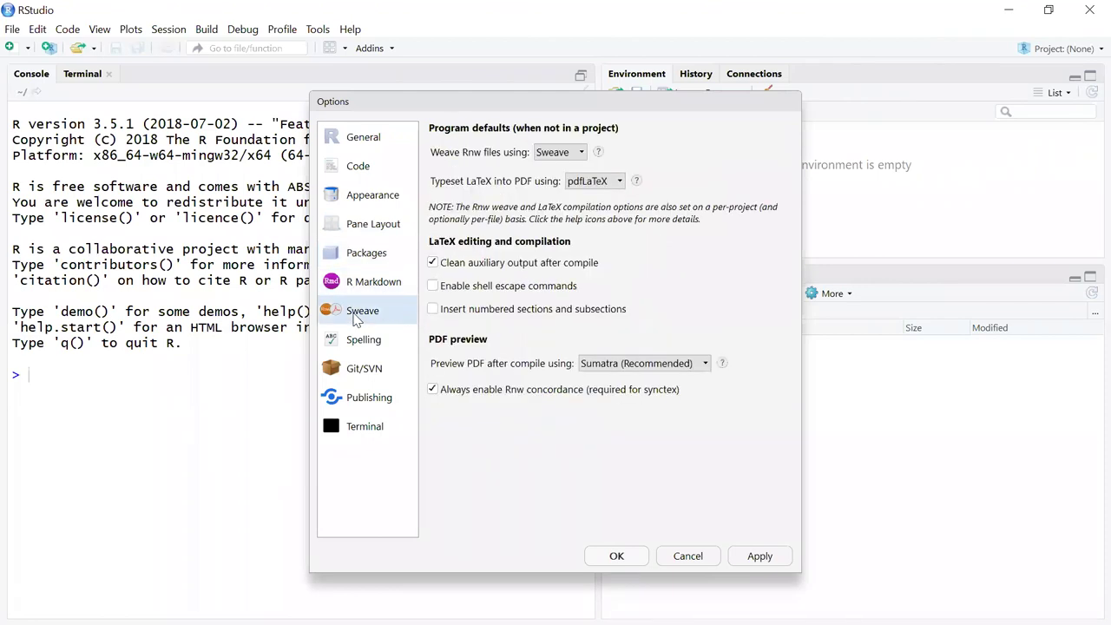
pyautogui.click(363, 345)
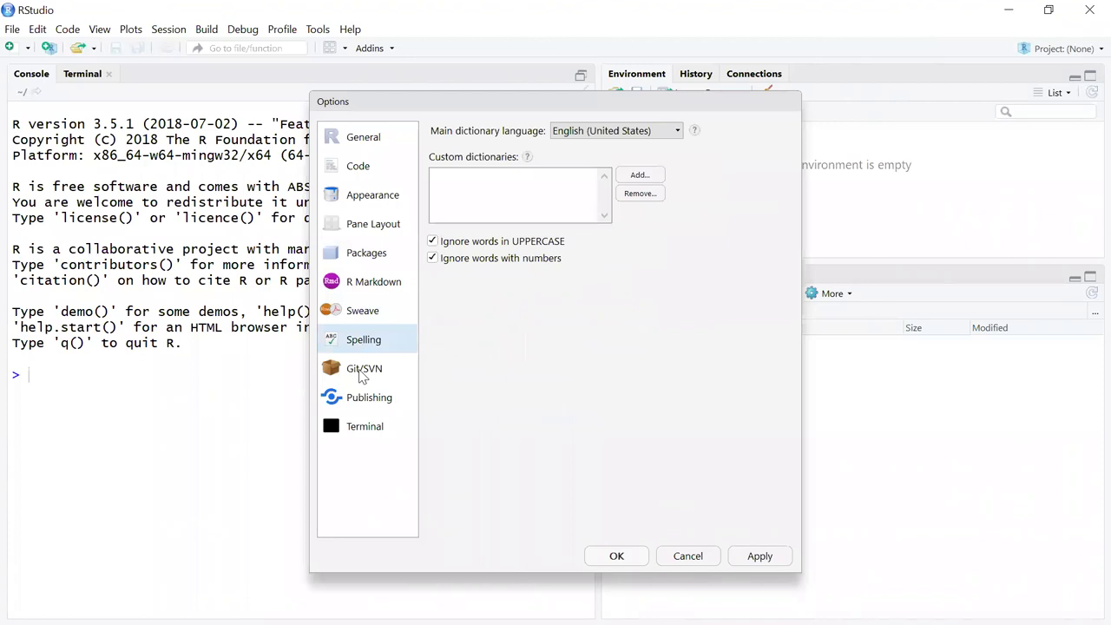
pyautogui.click(363, 373)
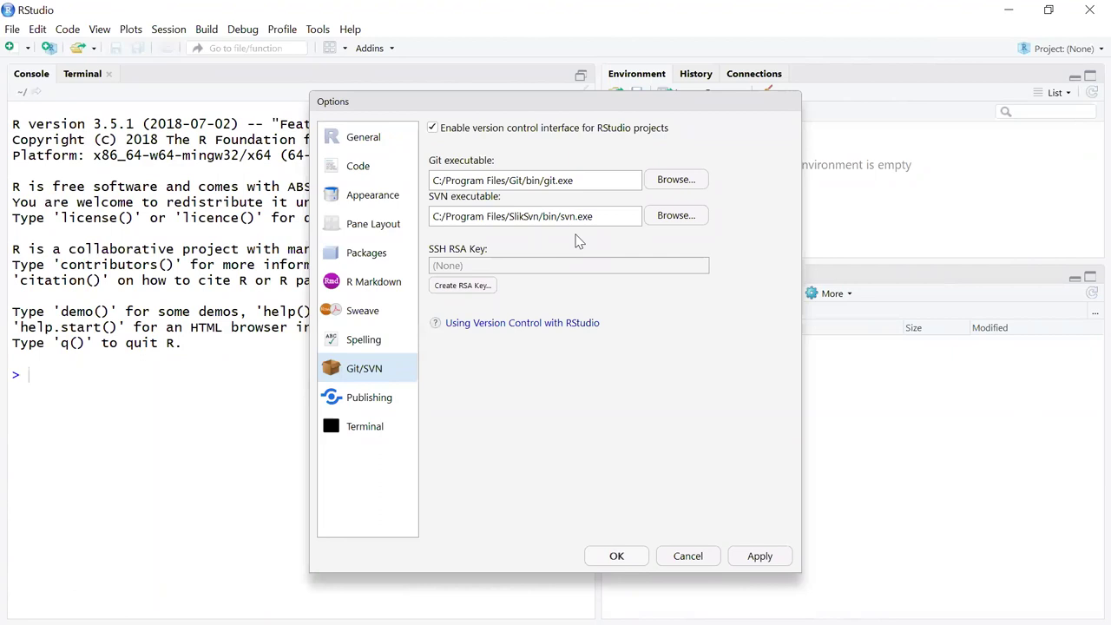
# Create an RSA key protected by a passphrase, then apply and close the Options dialog.
pyautogui.click(464, 287)
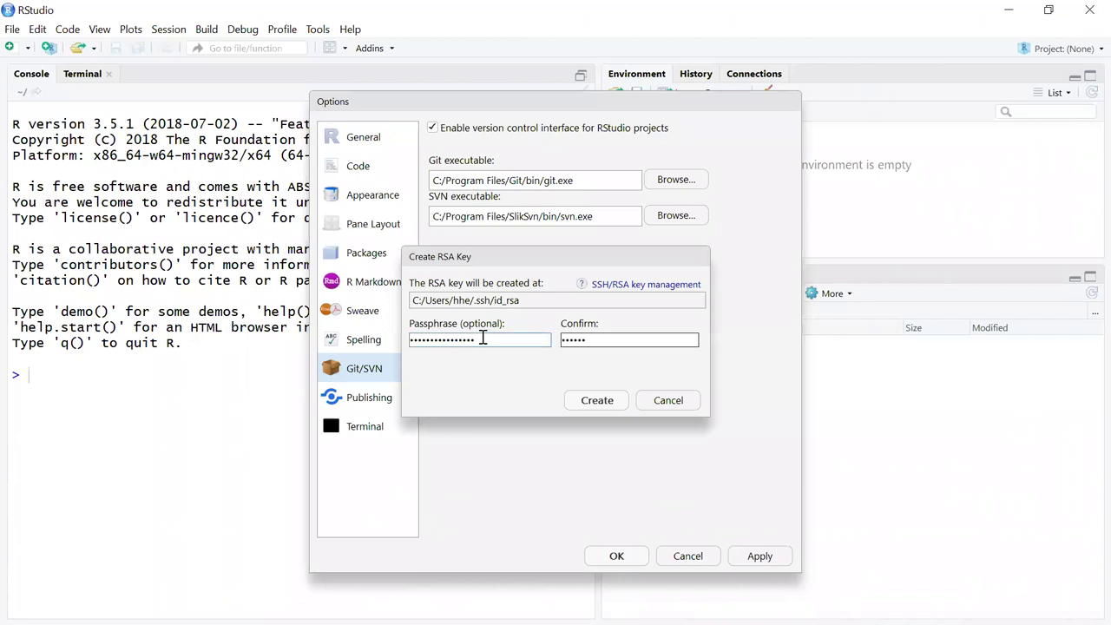
pyautogui.write('*********')
pyautogui.click(598, 403)
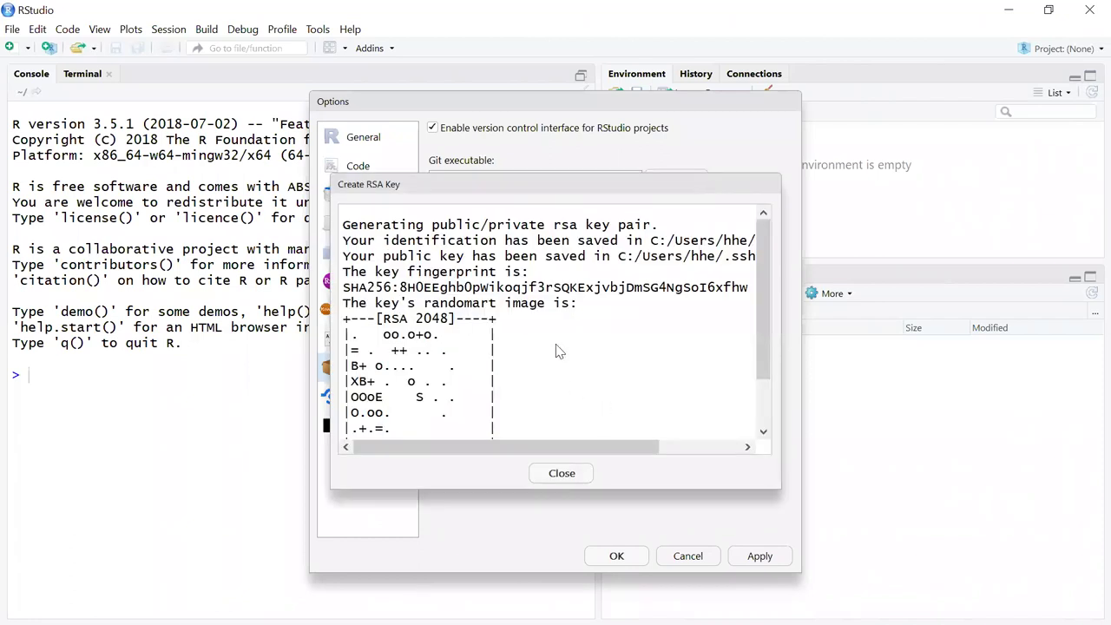
pyautogui.click(570, 479)
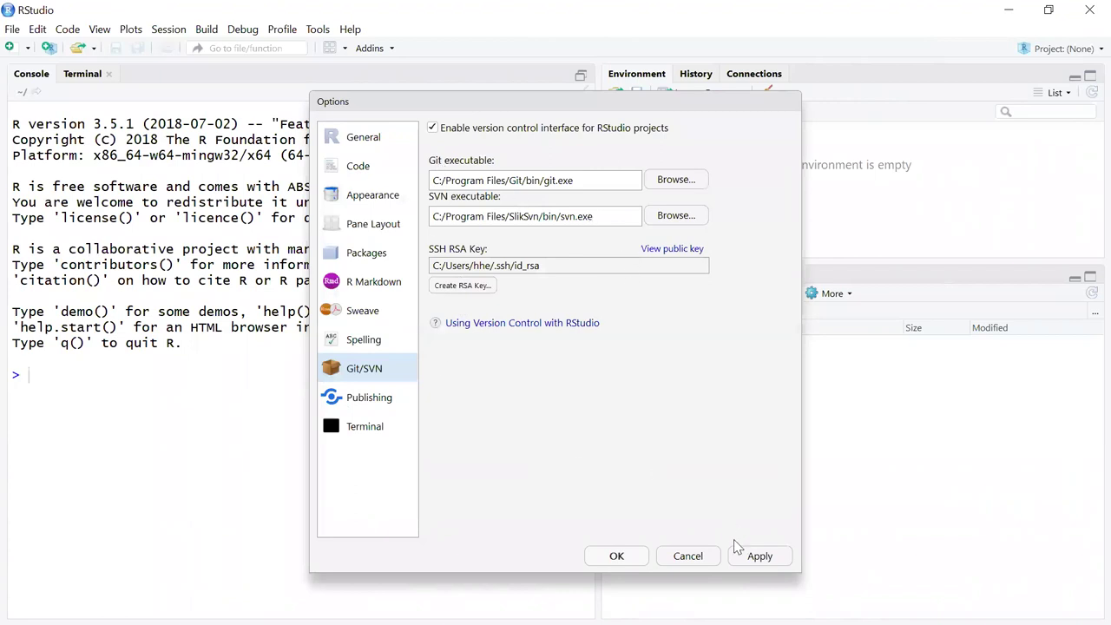
pyautogui.click(760, 564)
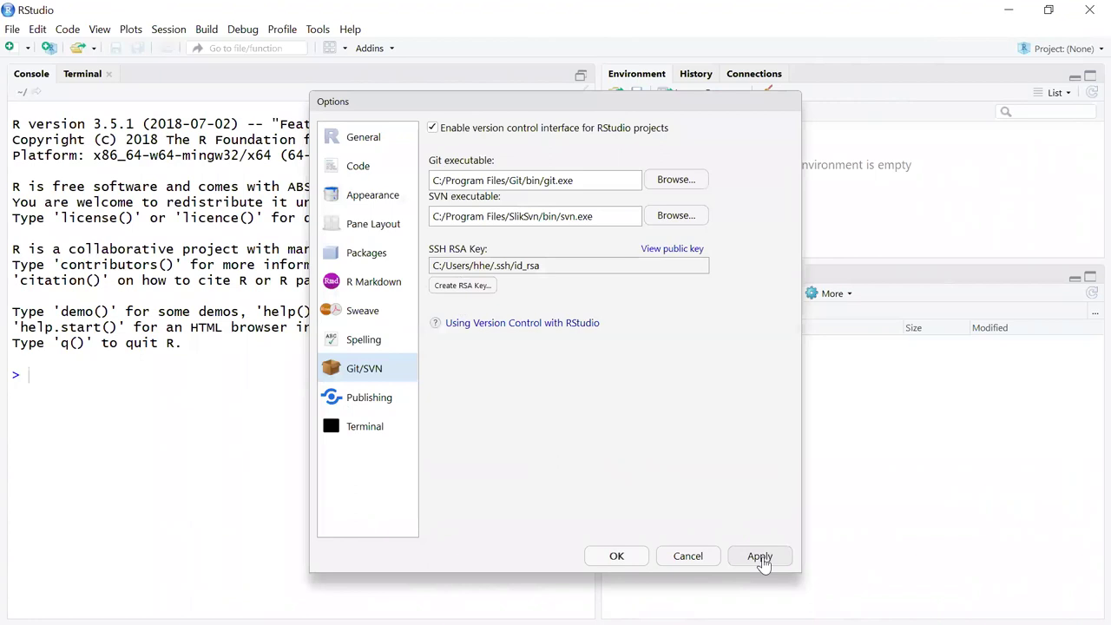
pyautogui.click(617, 557)
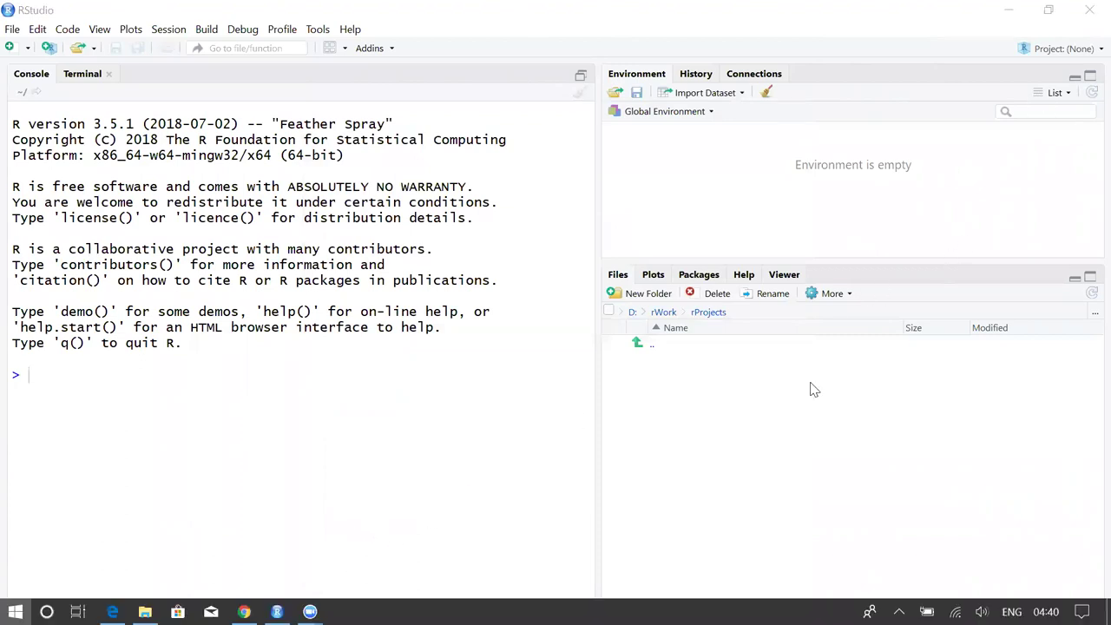
# Switch to the GitHub tab, visit the account profile, and start a new repository.
pyautogui.press('super')
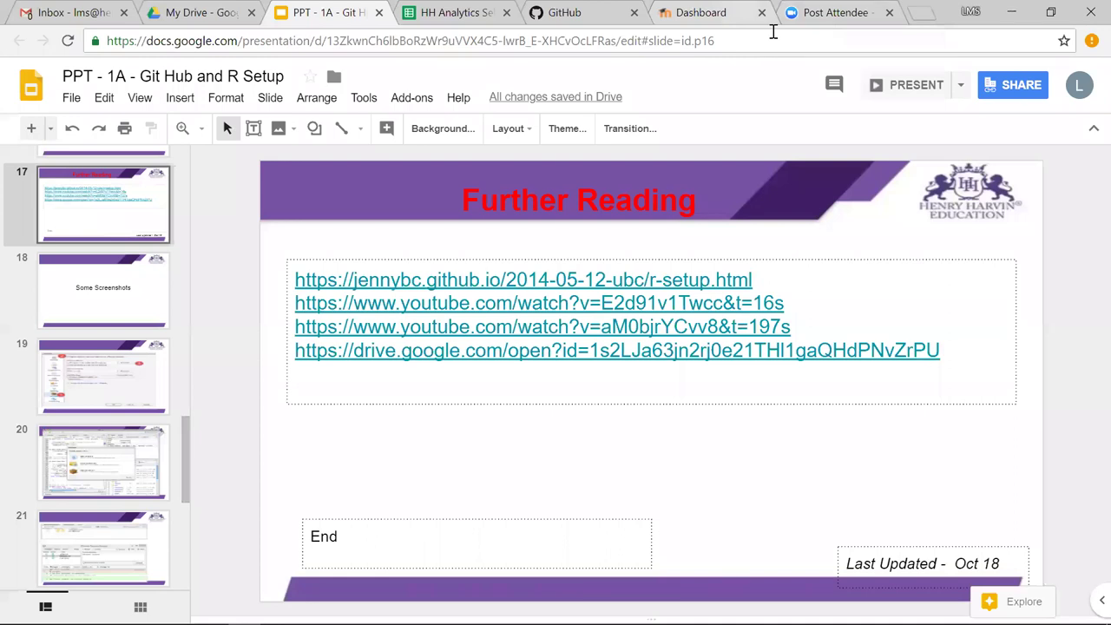
pyautogui.hotkey('ctrl', 'Tab')
pyautogui.hotkey('ctrl', 'Tab')
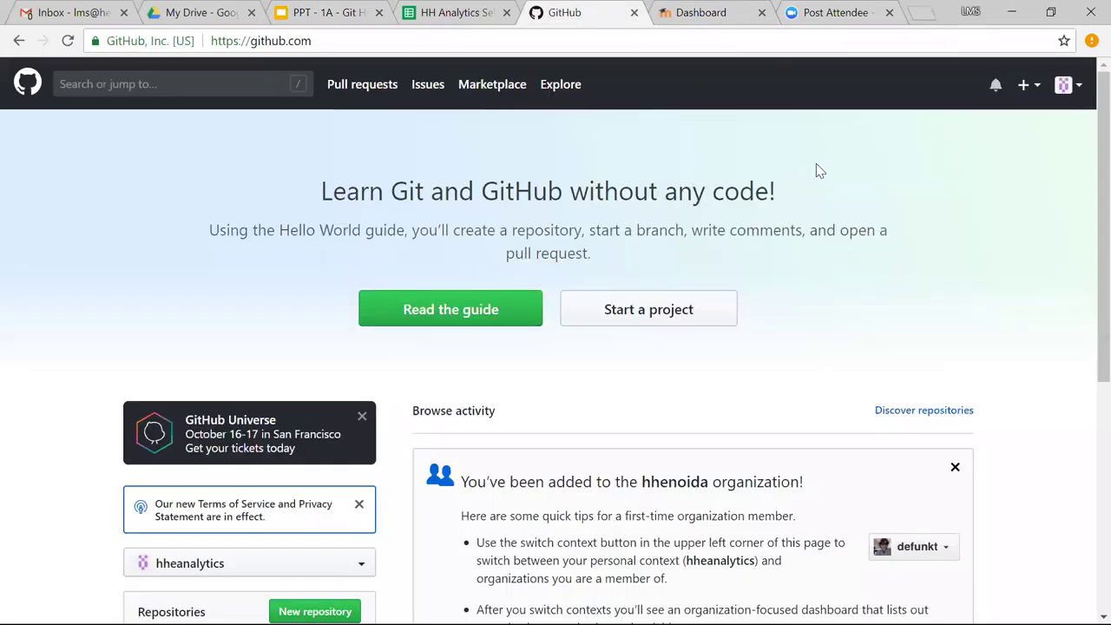
pyautogui.click(1076, 92)
pyautogui.click(1007, 174)
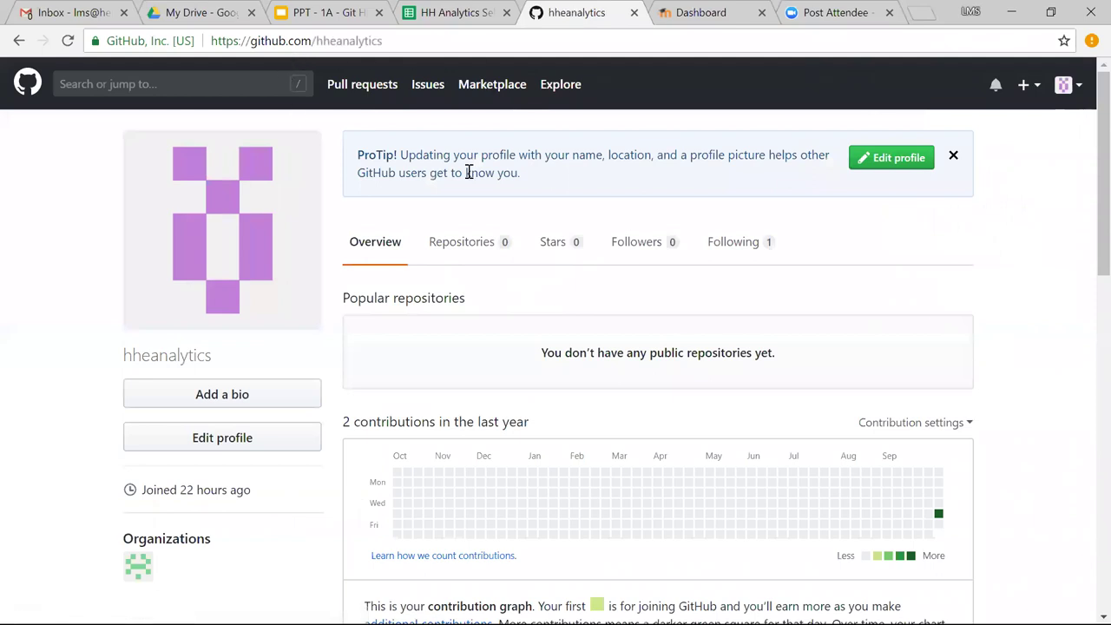
pyautogui.click(1034, 95)
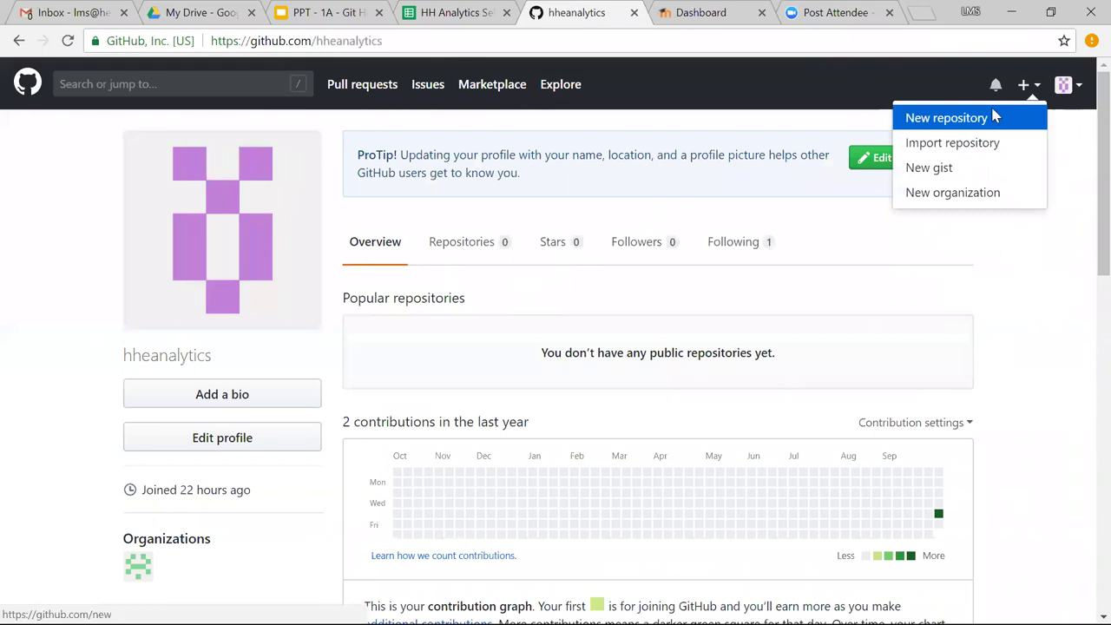
pyautogui.click(994, 116)
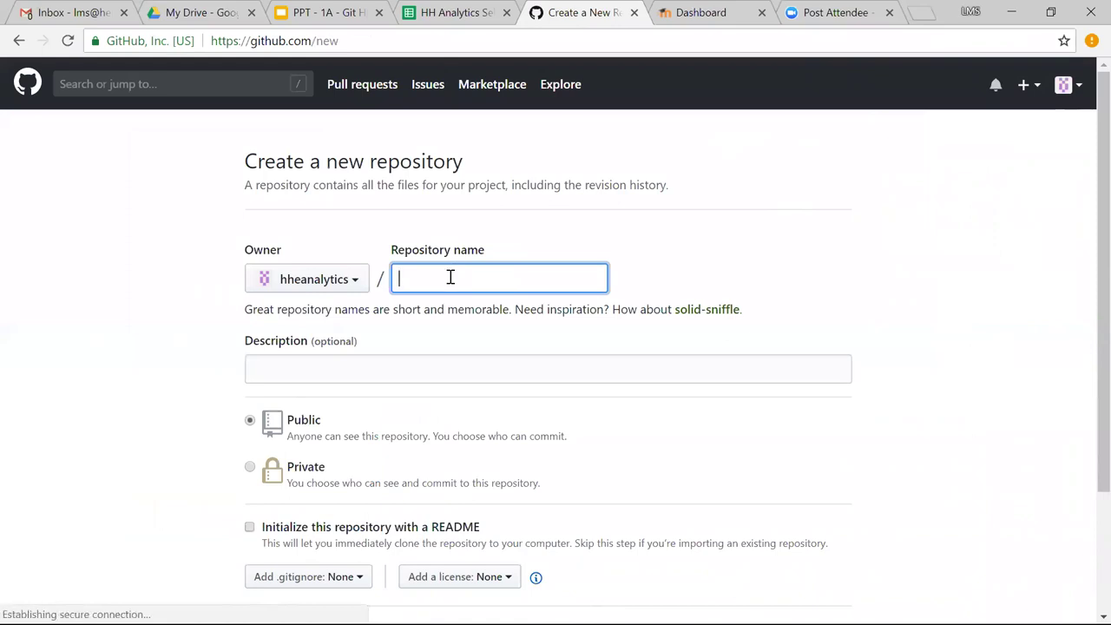
# Create repository analytics1 with description 'My first Repository in Git to work on Analytics'.
pyautogui.write('anal')
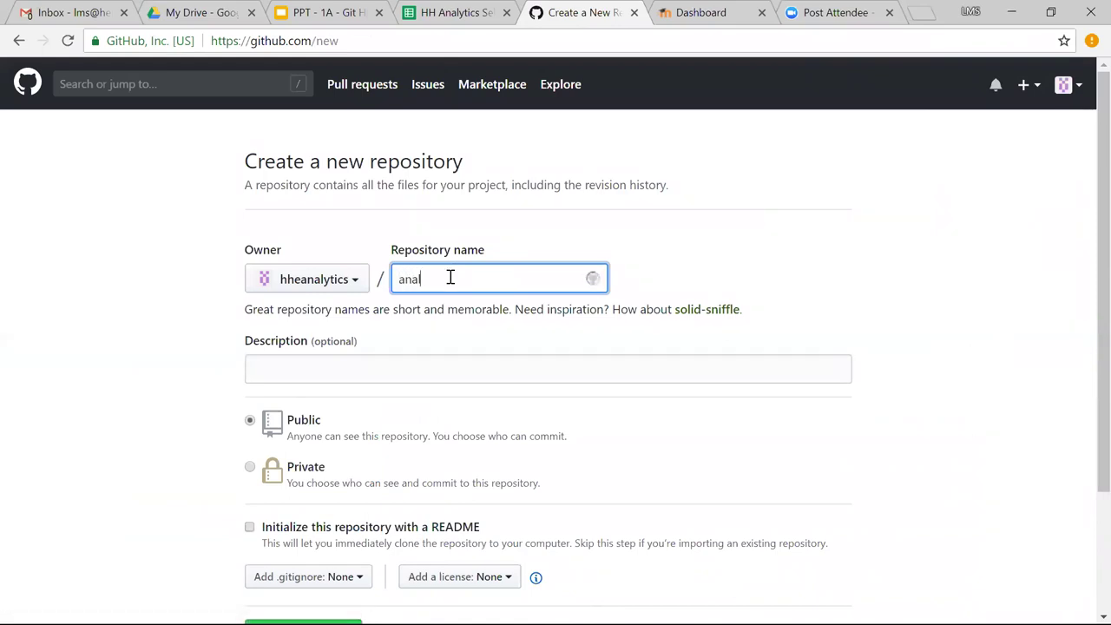
pyautogui.write('ytics1')
pyautogui.click(473, 370)
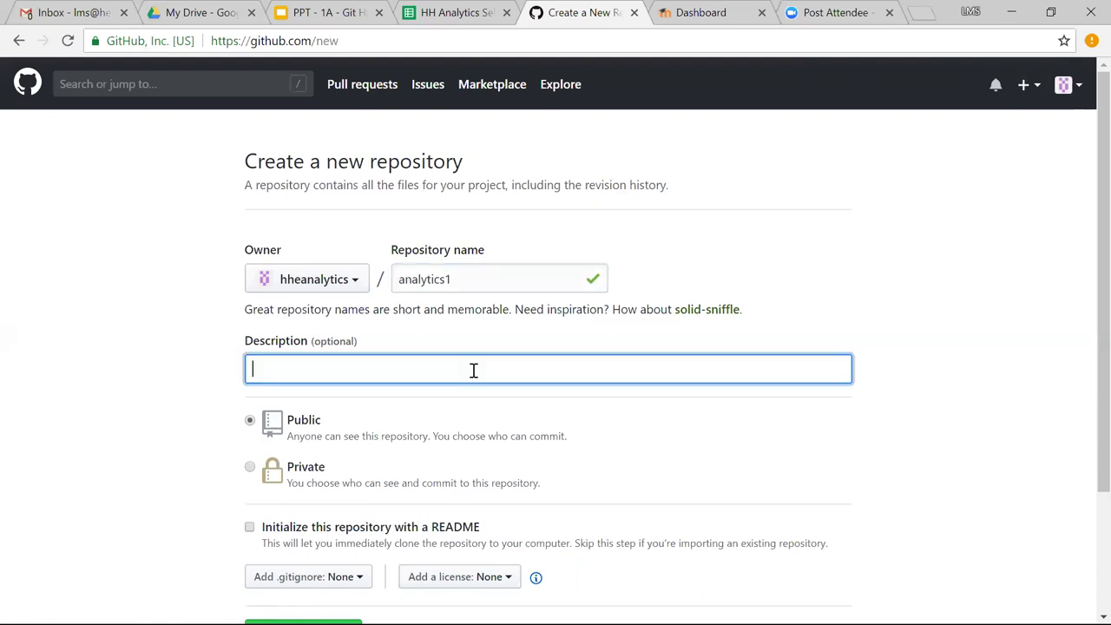
pyautogui.write('My first Repository ')
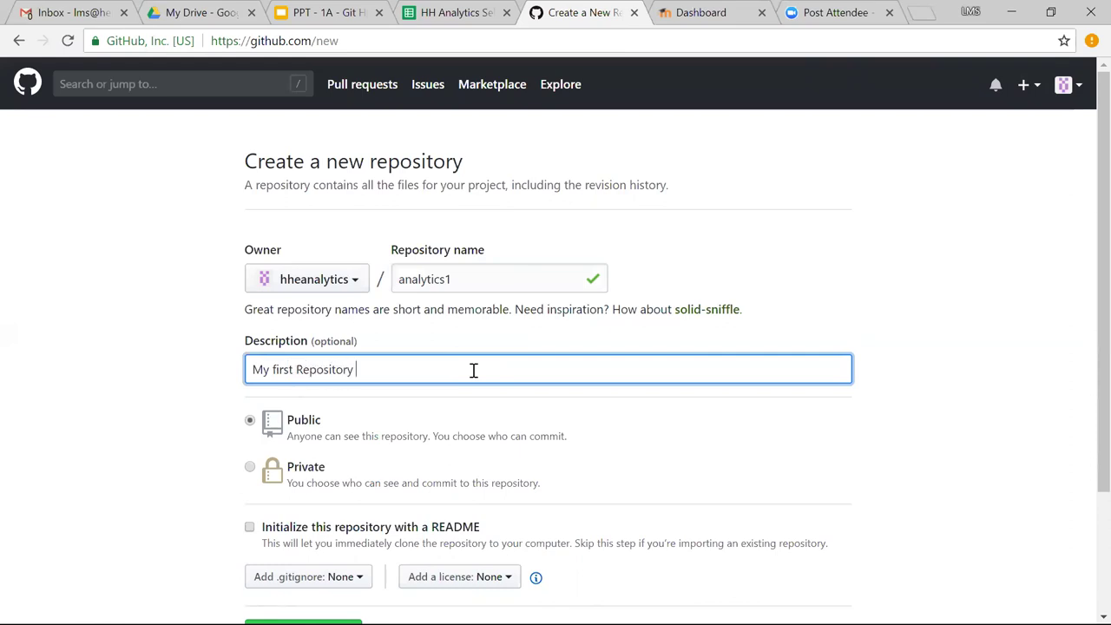
pyautogui.write('in Git tow')
pyautogui.write('ork on Anla')
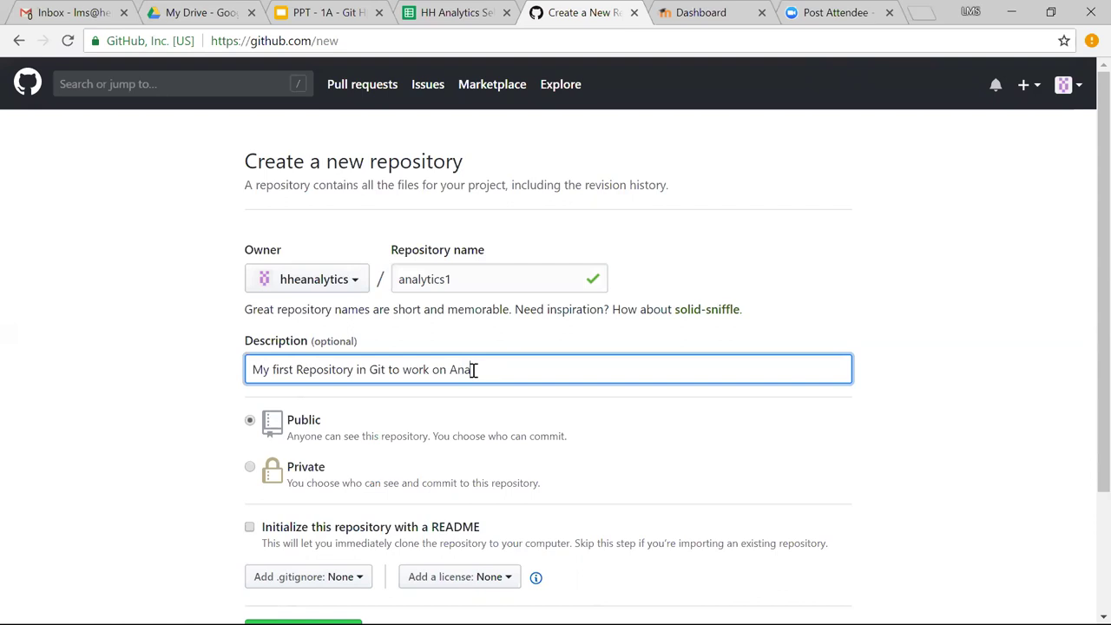
pyautogui.write('lytics')
pyautogui.scroll(-1, 444, 366)
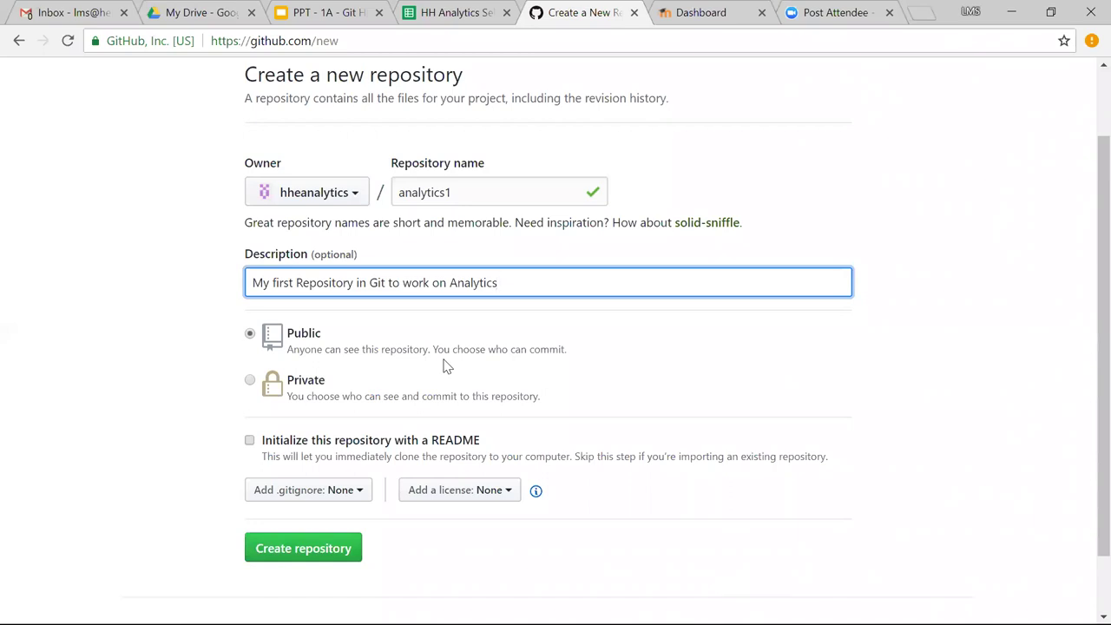
pyautogui.scroll(-1, 443, 367)
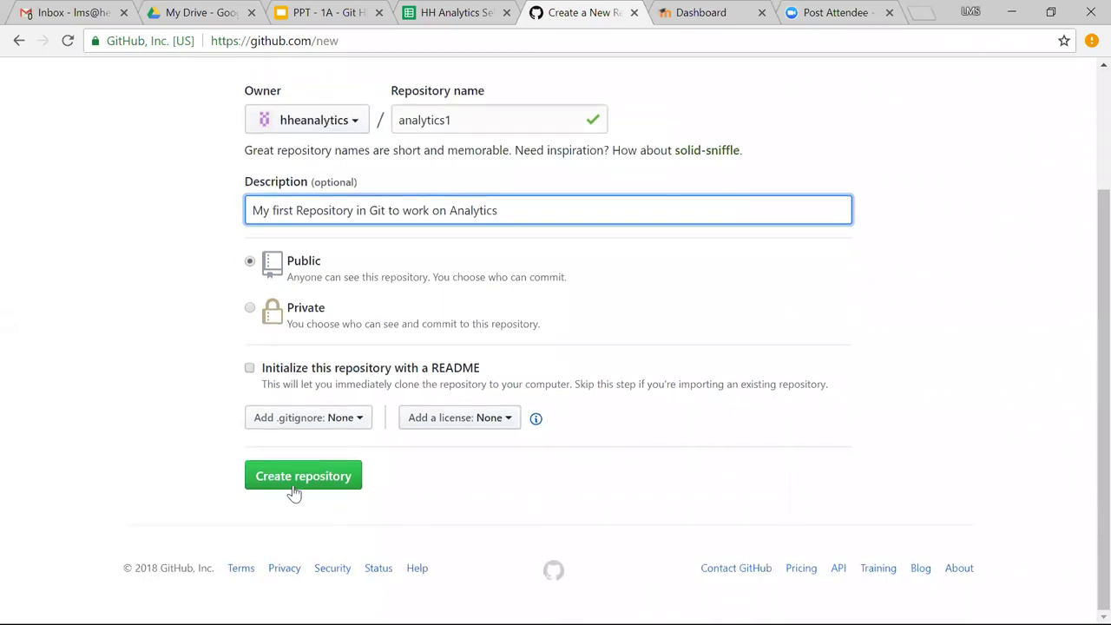
pyautogui.click(292, 484)
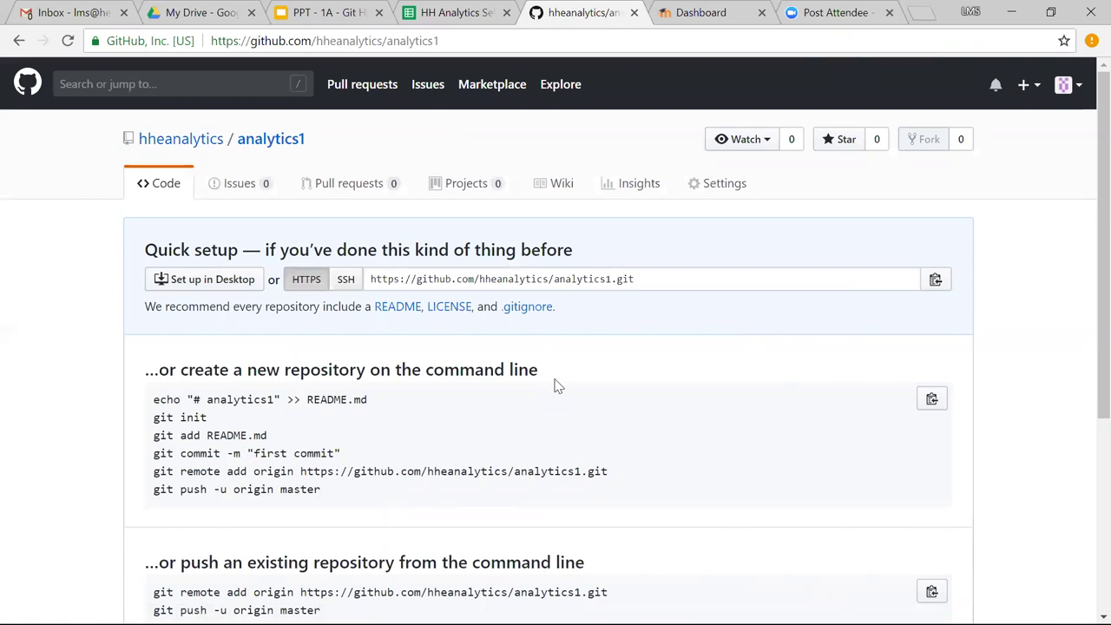
# Copy the analytics1 repository URL from the address bar and minimize the browser.
pyautogui.scroll(-2, 392, 467)
pyautogui.scroll(2, 392, 467)
pyautogui.moveTo(466, 40); pyautogui.dragTo(208, 40)
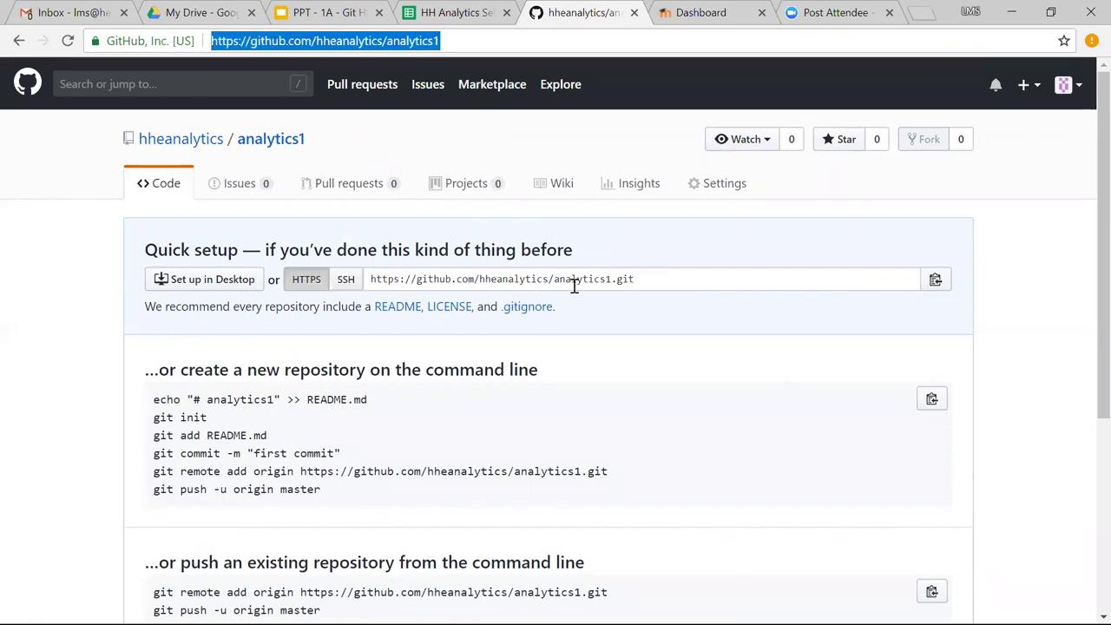
pyautogui.moveTo(475, 40); pyautogui.dragTo(179, 40)
pyautogui.hotkey('ctrl', 'c')
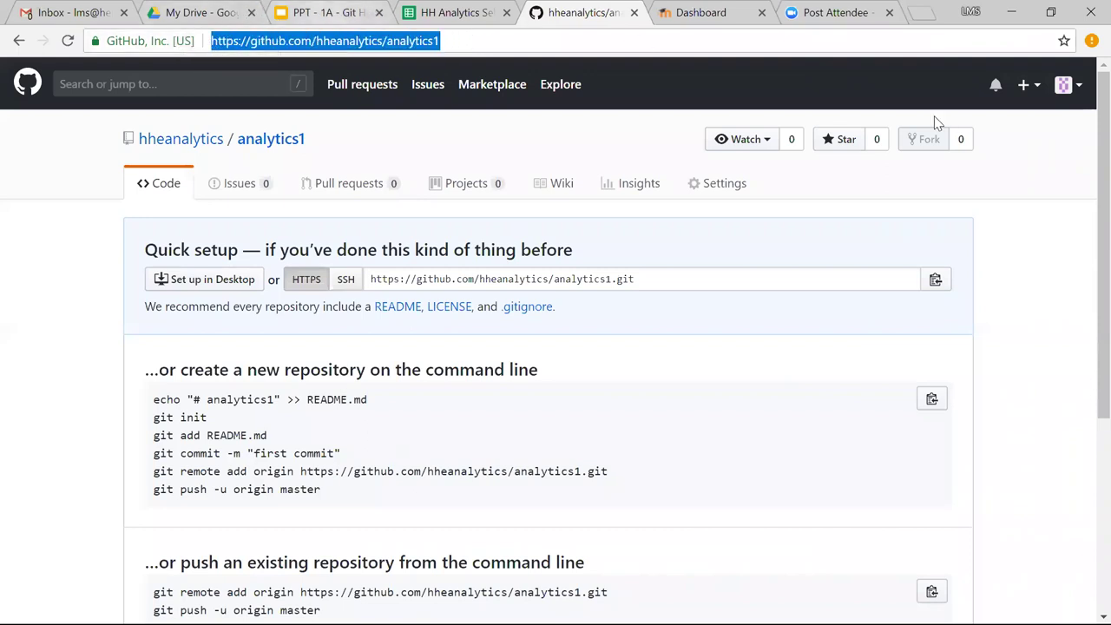
pyautogui.click(1016, 11)
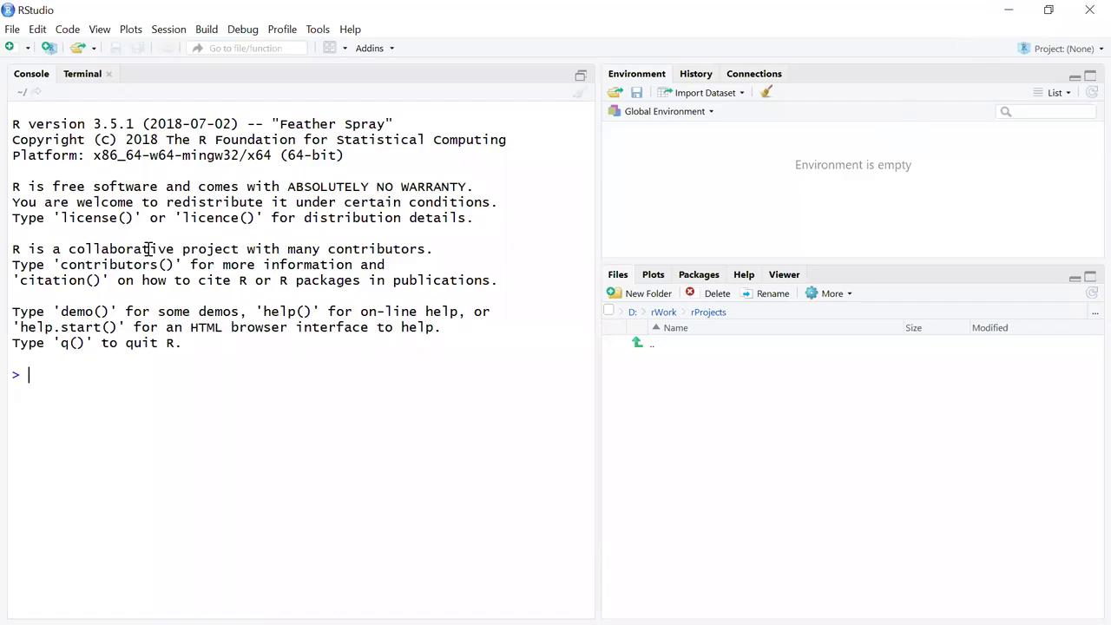
# Begin a new project from Version Control, choosing Git to clone a repository.
pyautogui.click(12, 29)
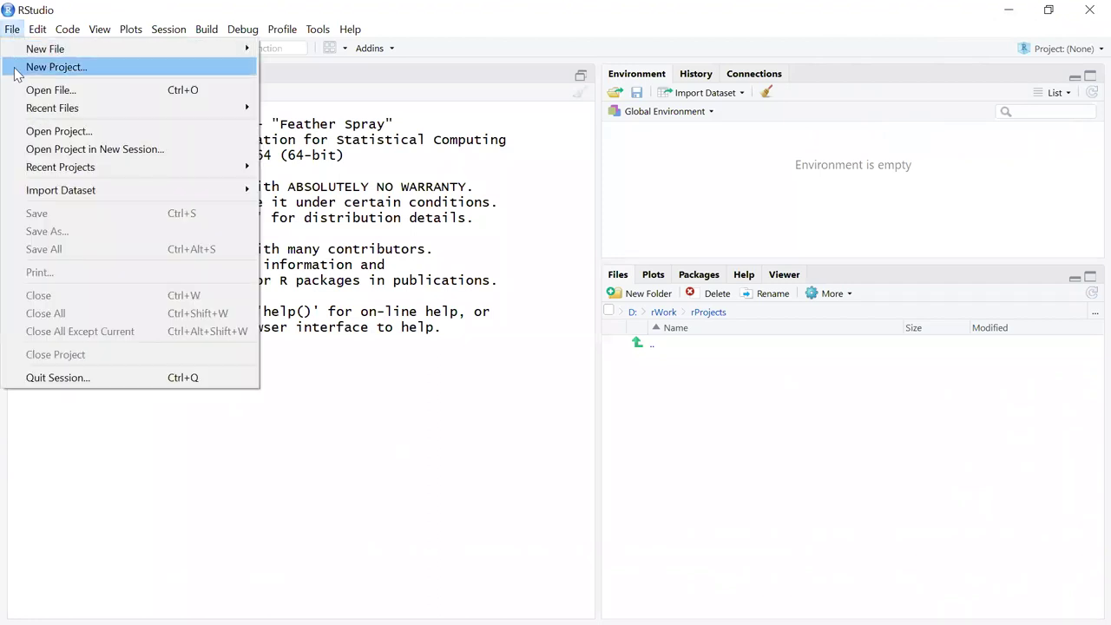
pyautogui.click(17, 75)
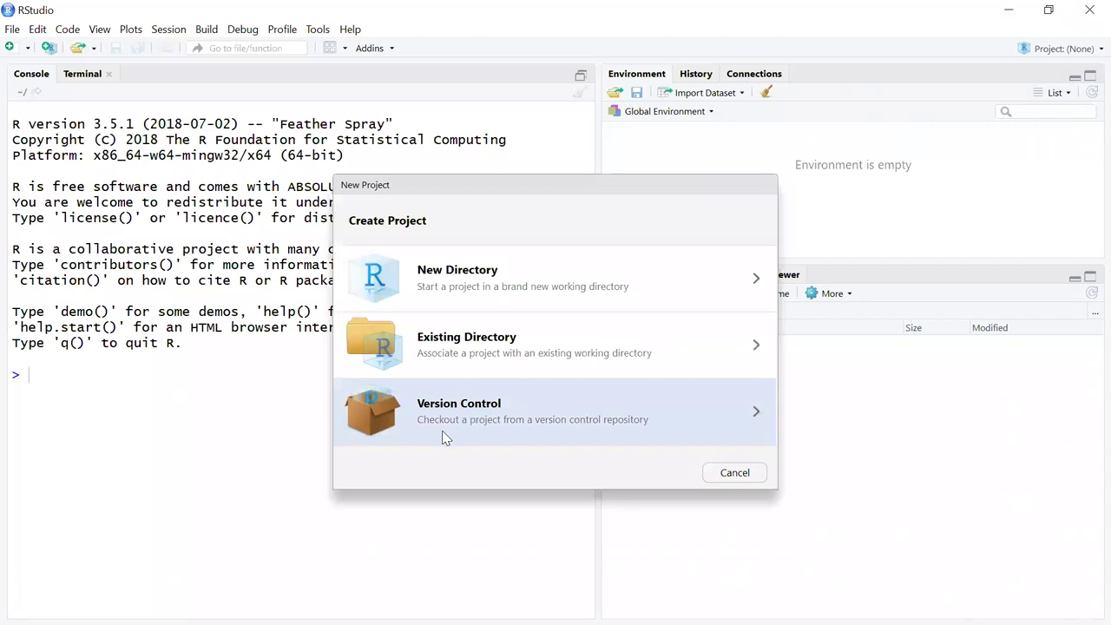
pyautogui.click(756, 417)
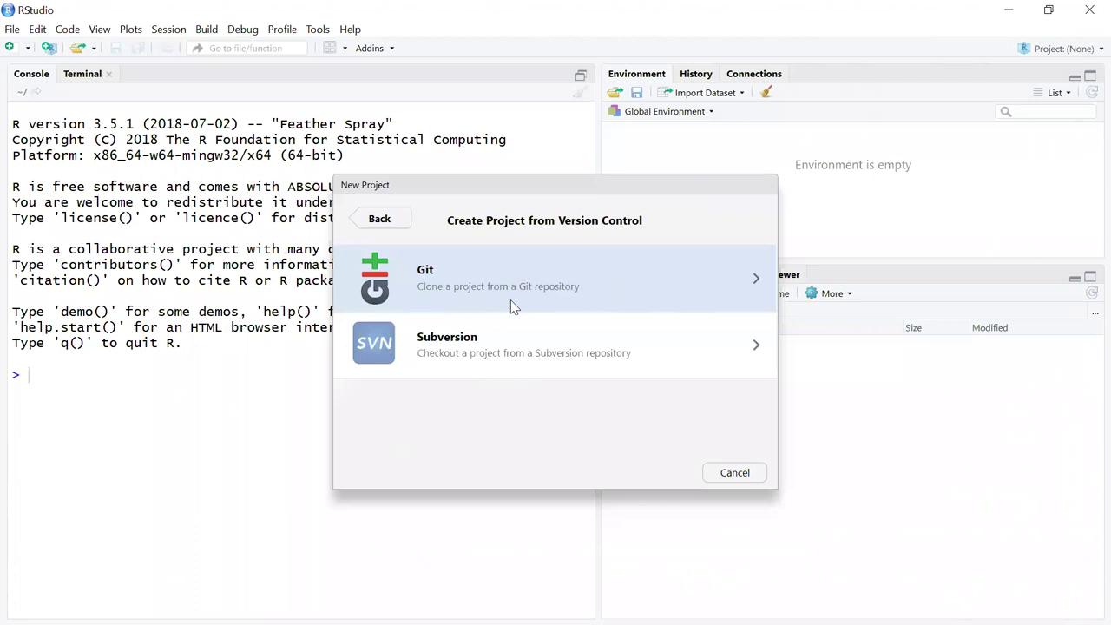
pyautogui.click(755, 281)
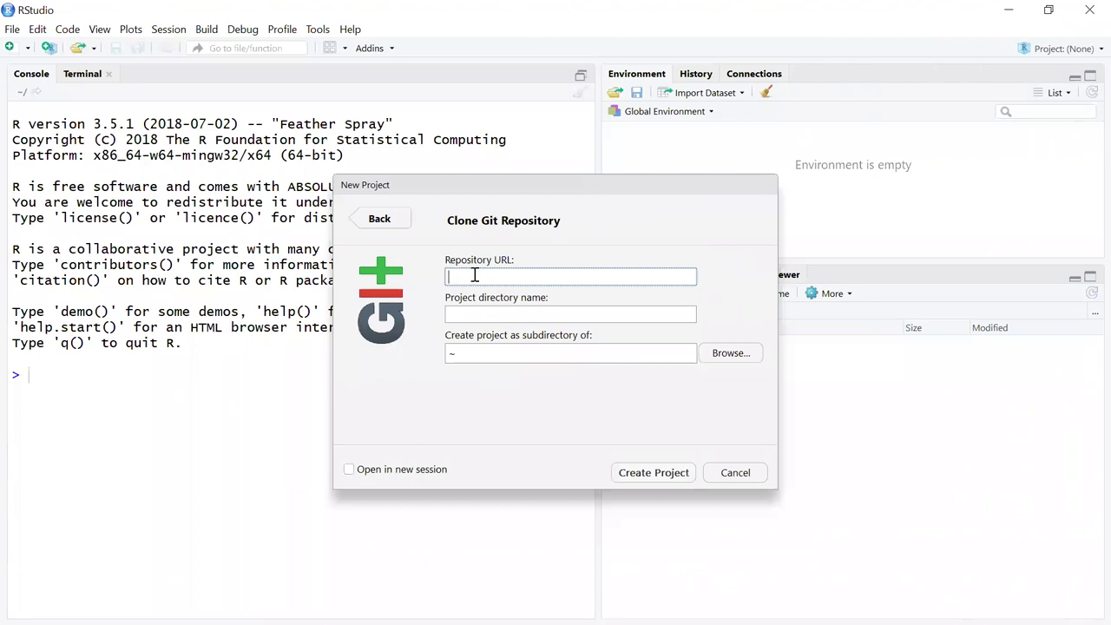
# Paste the analytics1 GitHub URL and set the parent folder to D:/rWork/rProjects.
pyautogui.hotkey('ctrl', 'v')
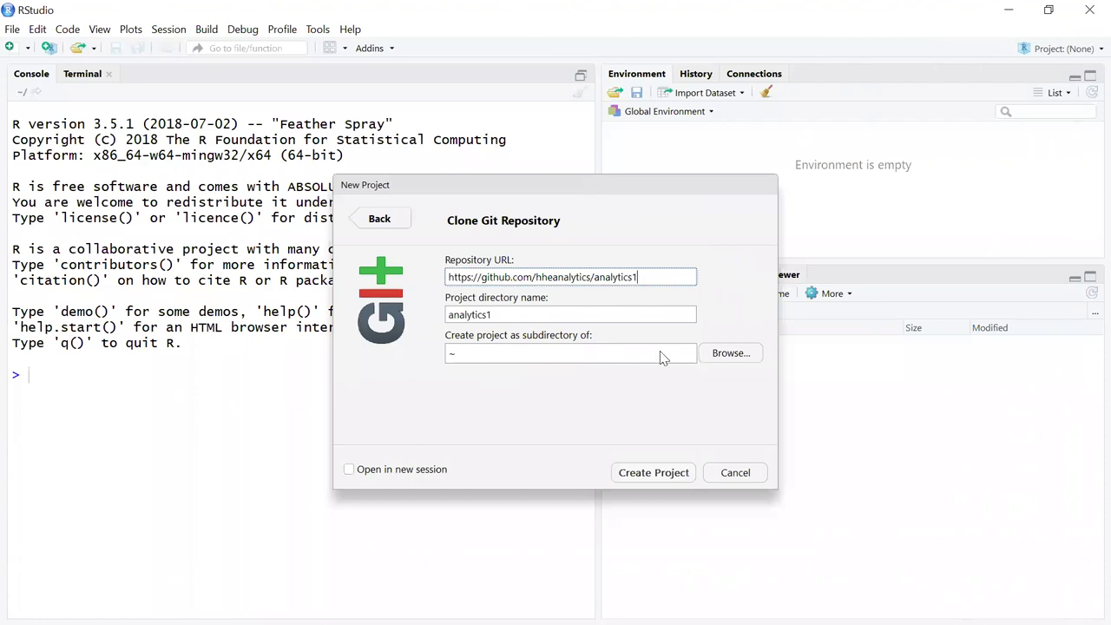
pyautogui.click(727, 356)
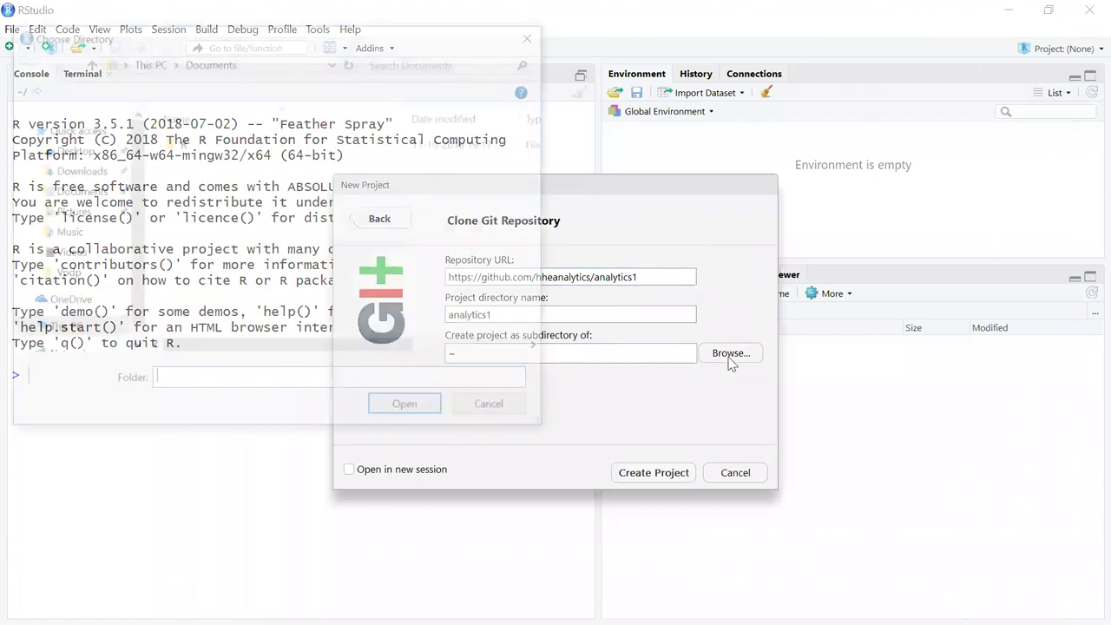
pyautogui.click(83, 310)
pyautogui.scroll(-4, 244, 276)
pyautogui.scroll(-1, 244, 278)
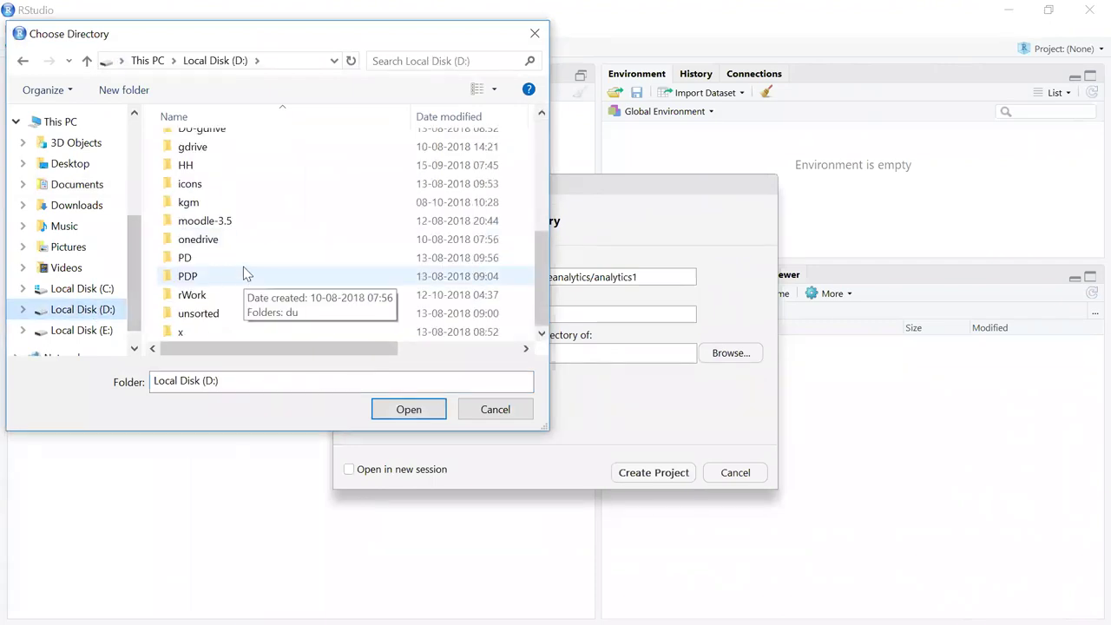
pyautogui.doubleClick(217, 300)
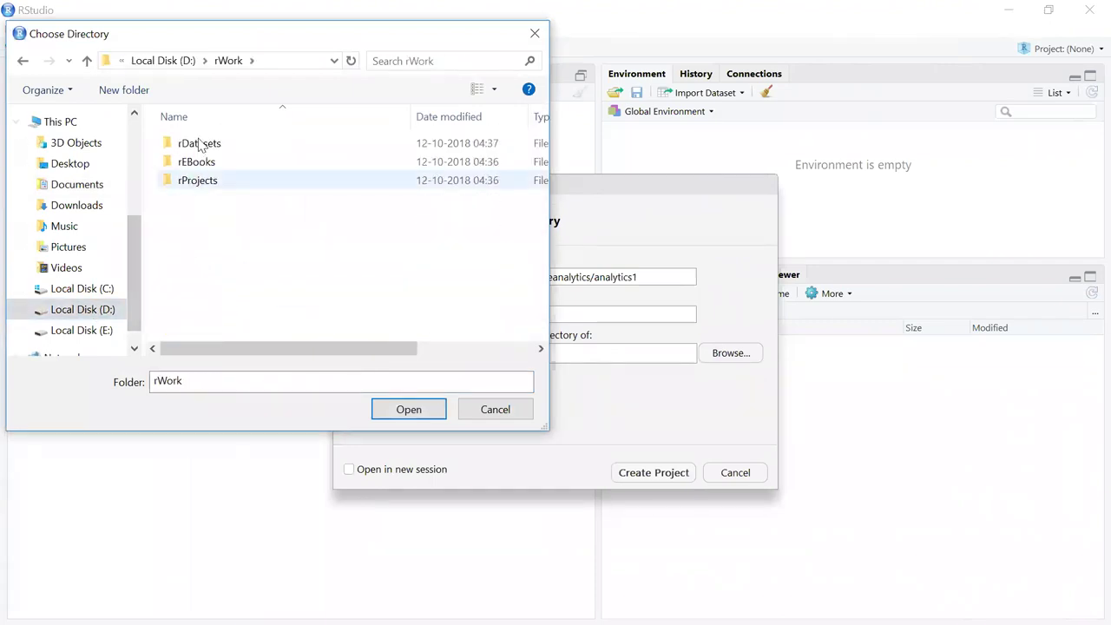
pyautogui.doubleClick(197, 183)
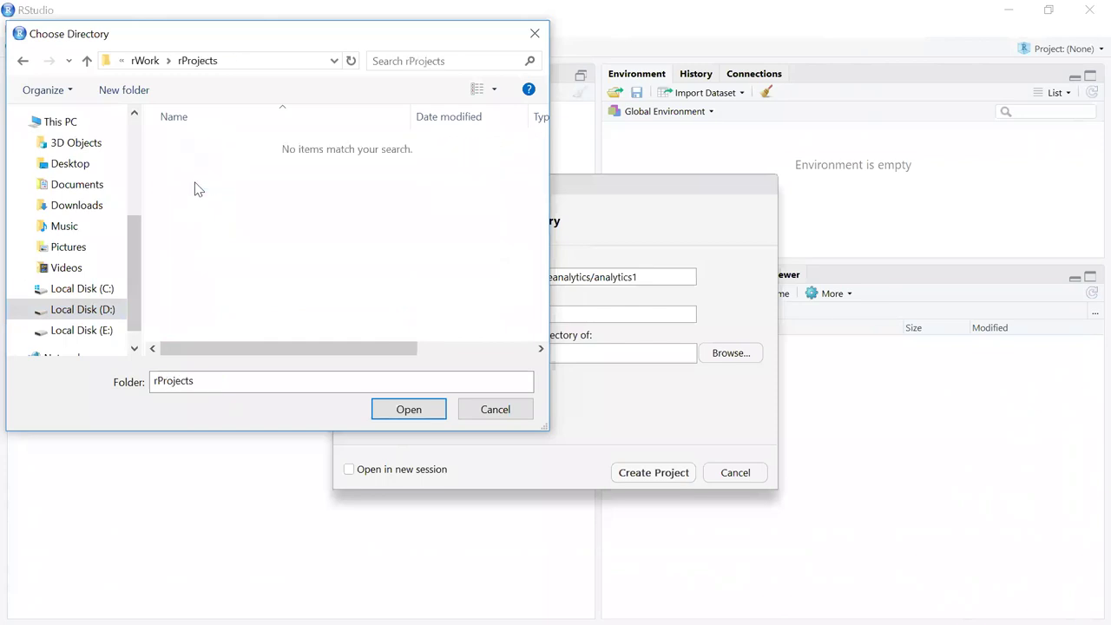
pyautogui.click(408, 409)
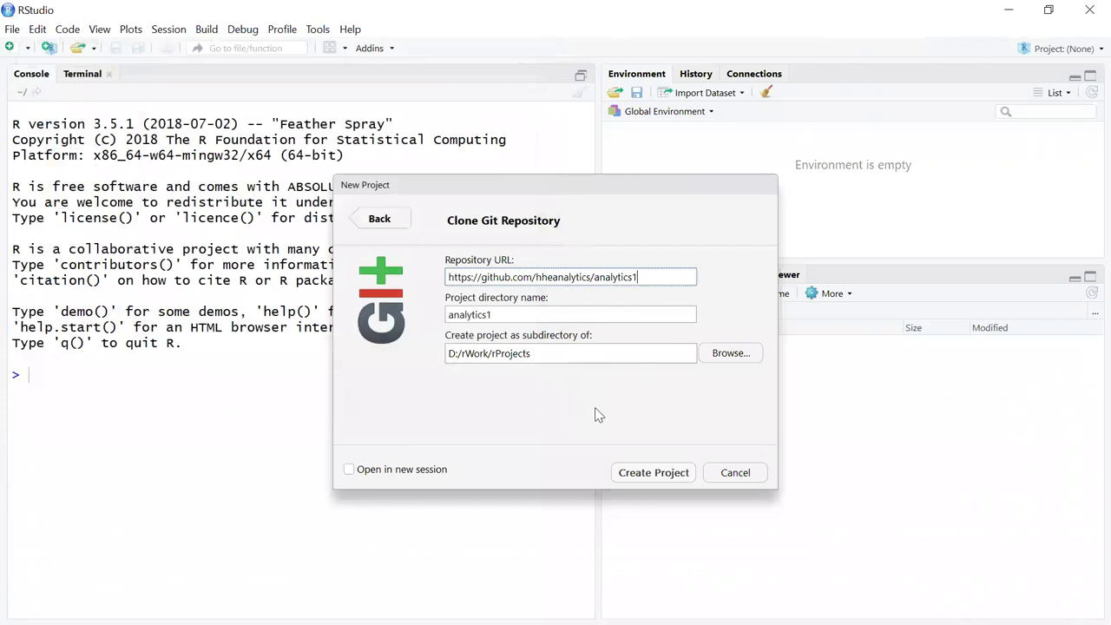
# Create the analytics1 project by cloning the GitHub repository.
pyautogui.click(658, 474)
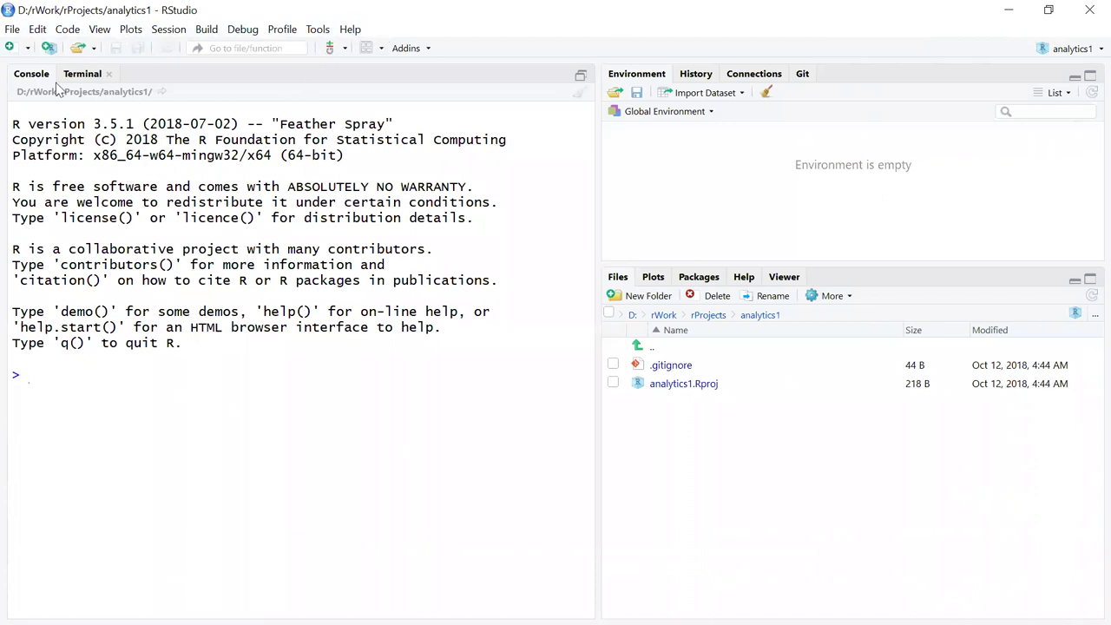
# Create a new untitled R script.
pyautogui.click(12, 30)
pyautogui.moveTo(173, 49)
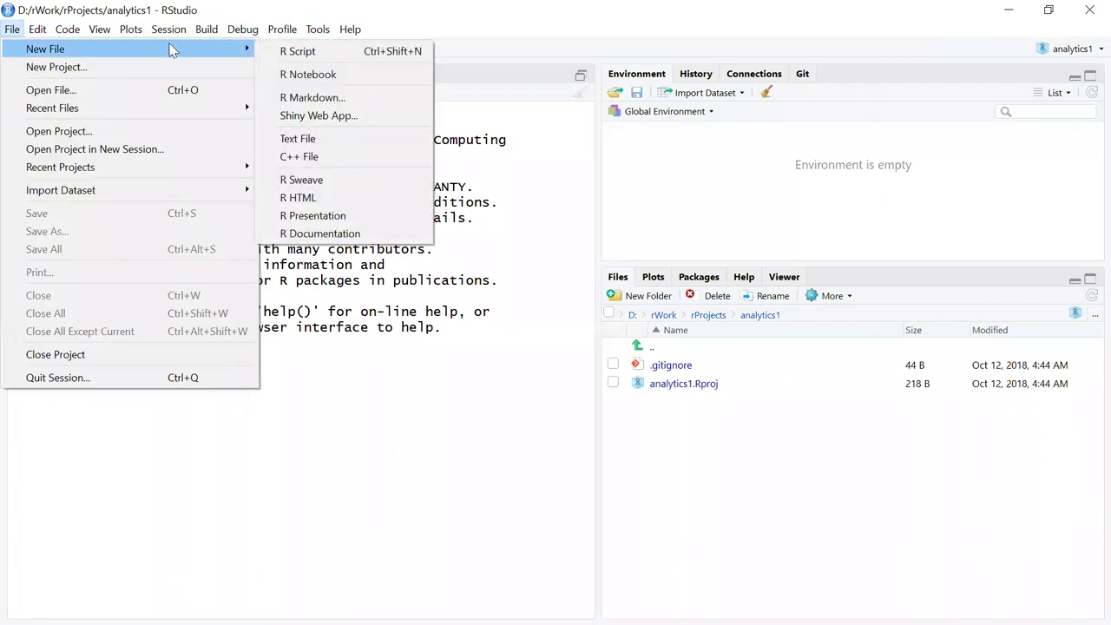
pyautogui.click(301, 53)
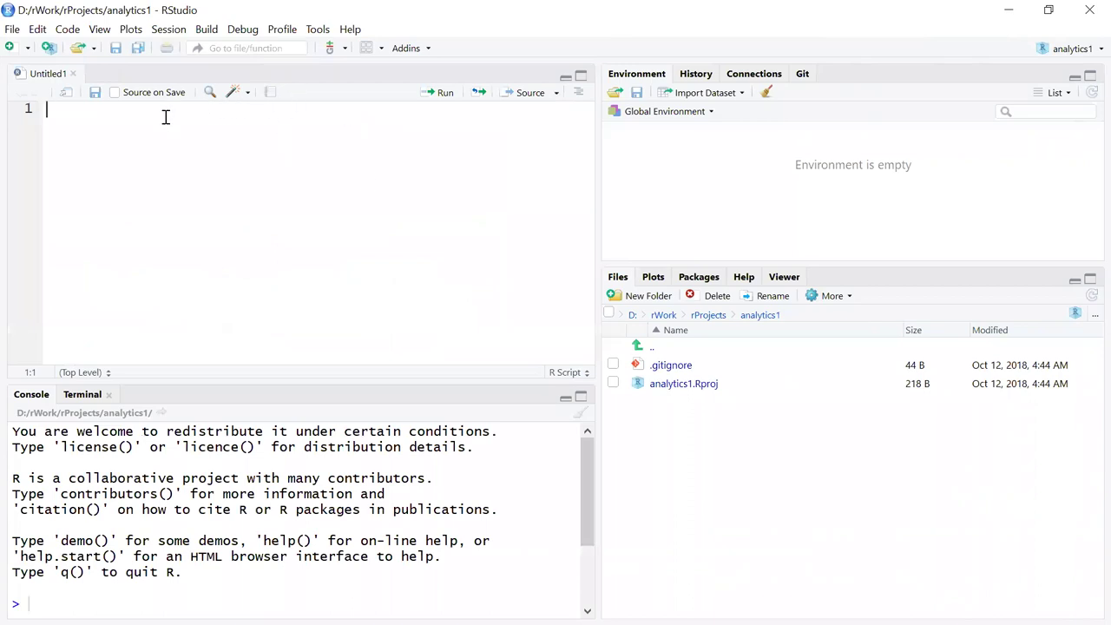
# Write the comment '#My first File in R' and an mtcars line, then run mtcars.
pyautogui.write('#')
pyautogui.write('My firs')
pyautogui.write('t File in R')
pyautogui.press('Return')
pyautogui.press('Return')
pyautogui.write('mt')
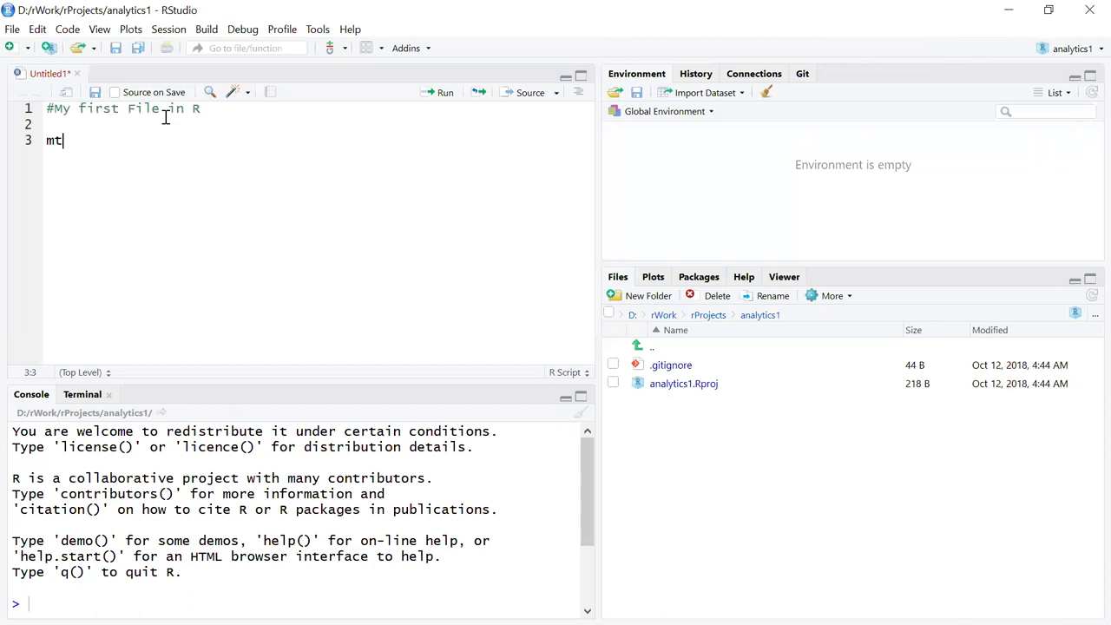
pyautogui.write('cars')
pyautogui.hotkey('ctrl', 'Return')
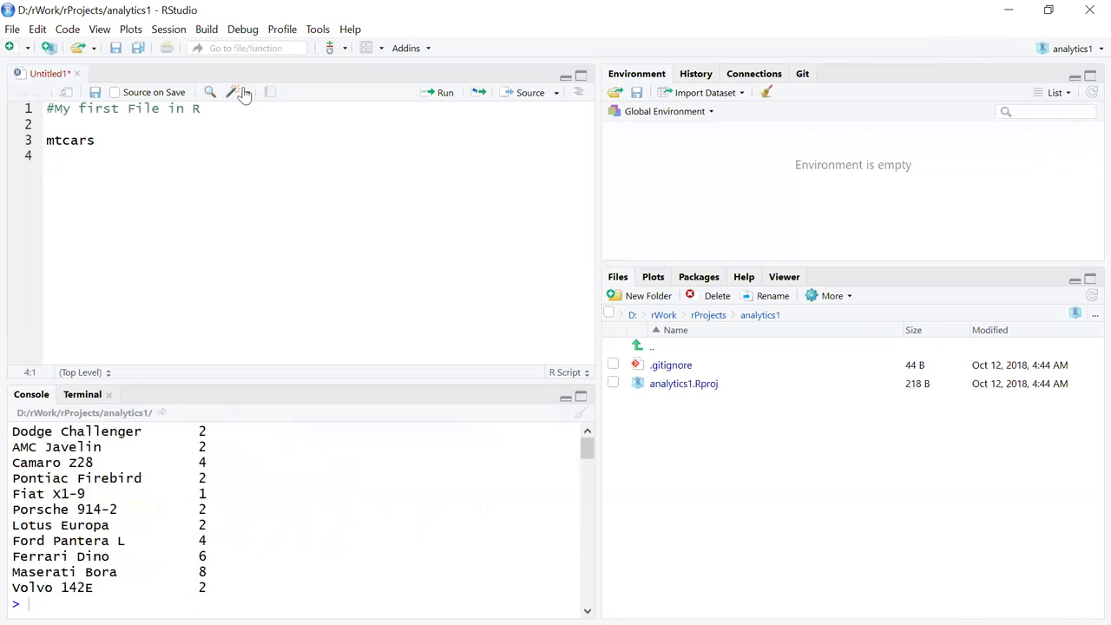
# Widen the editor and console, rerun mtcars, and view the full table from mpg through carb.
pyautogui.moveTo(595, 226); pyautogui.dragTo(811, 236)
pyautogui.click(119, 146)
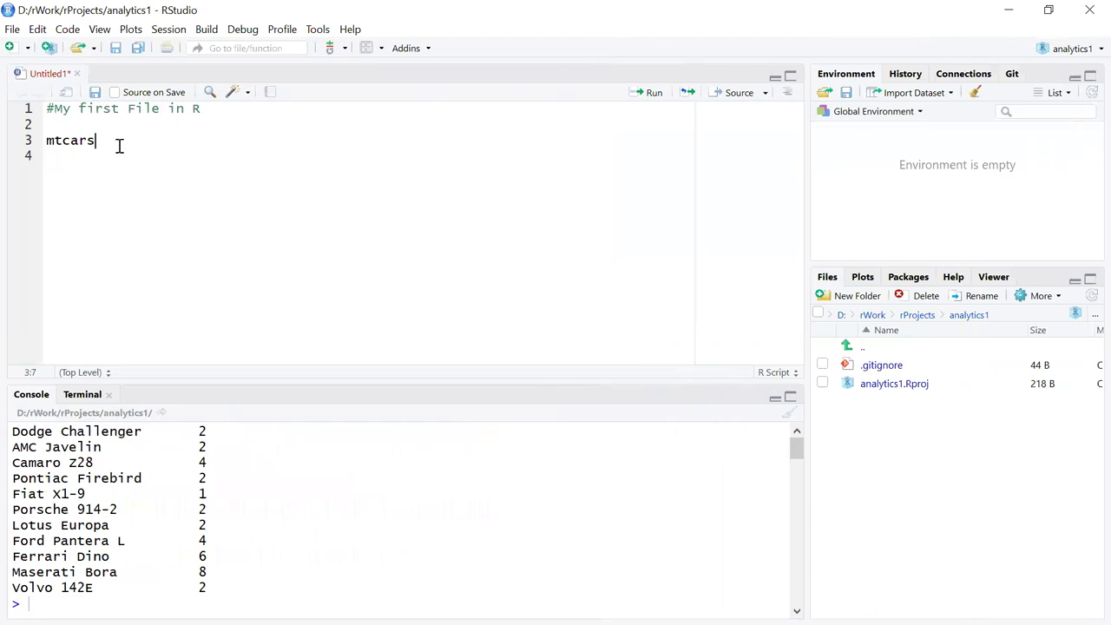
pyautogui.hotkey('ctrl', 'Return')
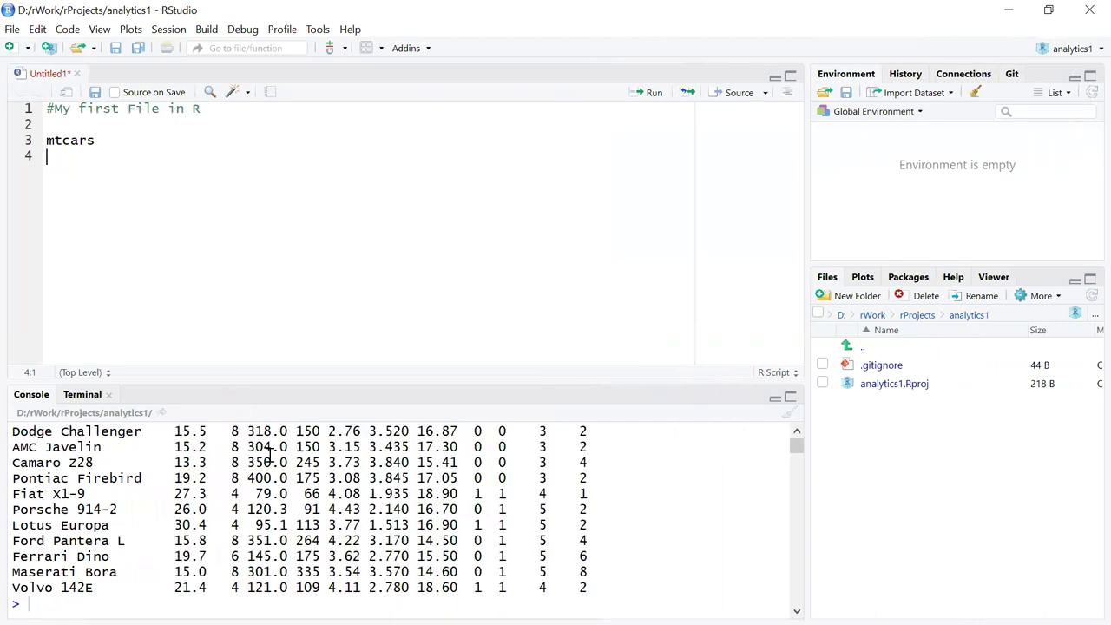
pyautogui.scroll(3, 308, 470)
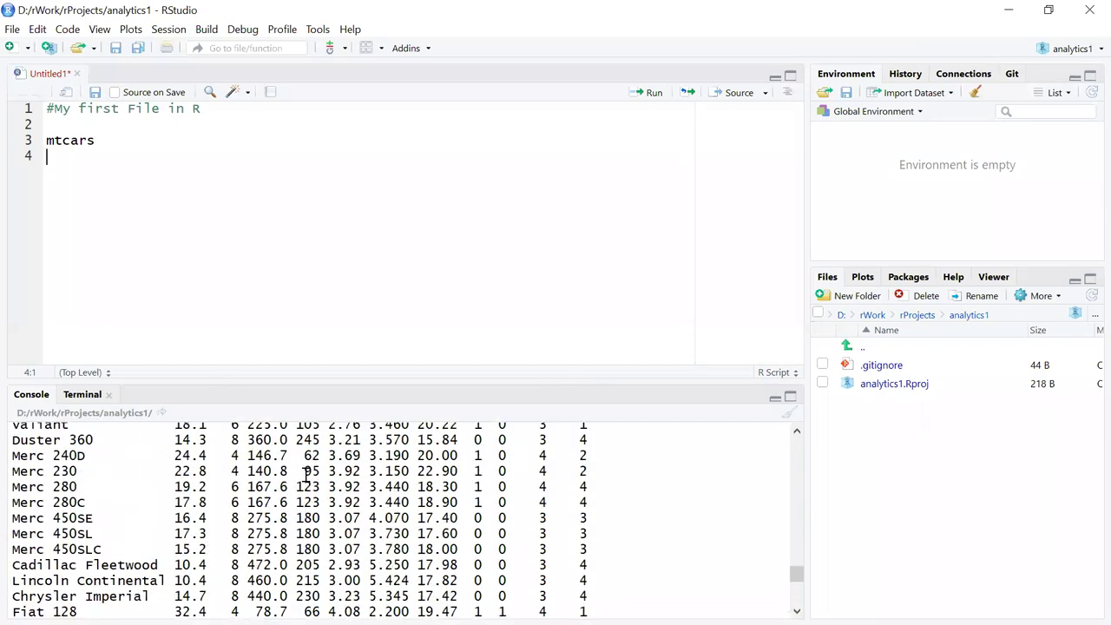
pyautogui.scroll(2, 305, 472)
pyautogui.scroll(1, 304, 473)
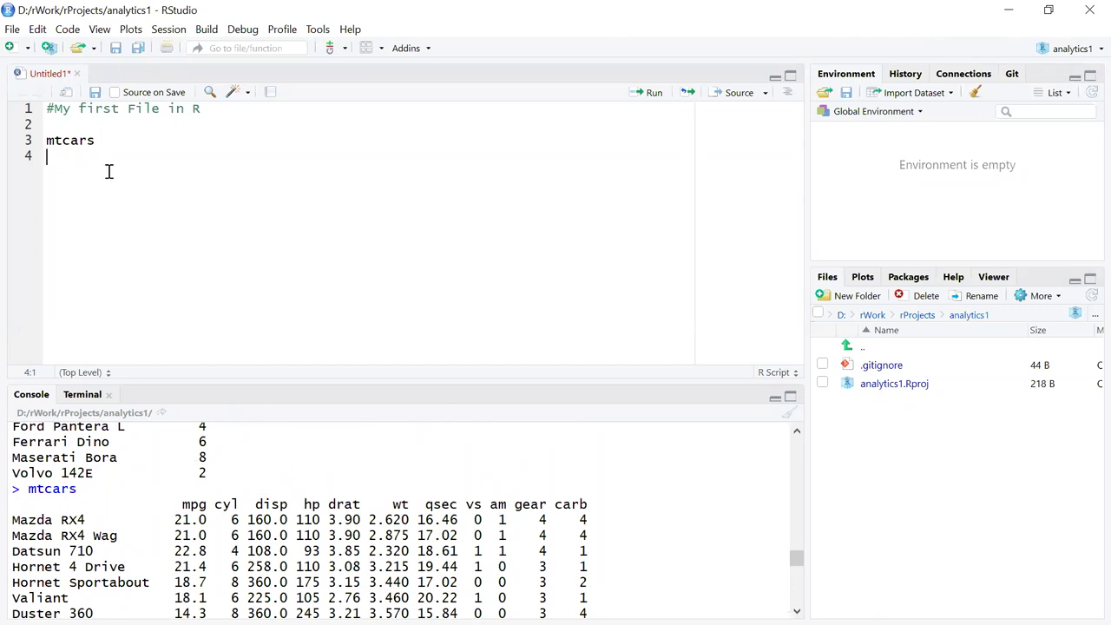
# Add and run a women line to print the height and weight table, then widen the right panes.
pyautogui.write('women')
pyautogui.hotkey('ctrl', 'Return')
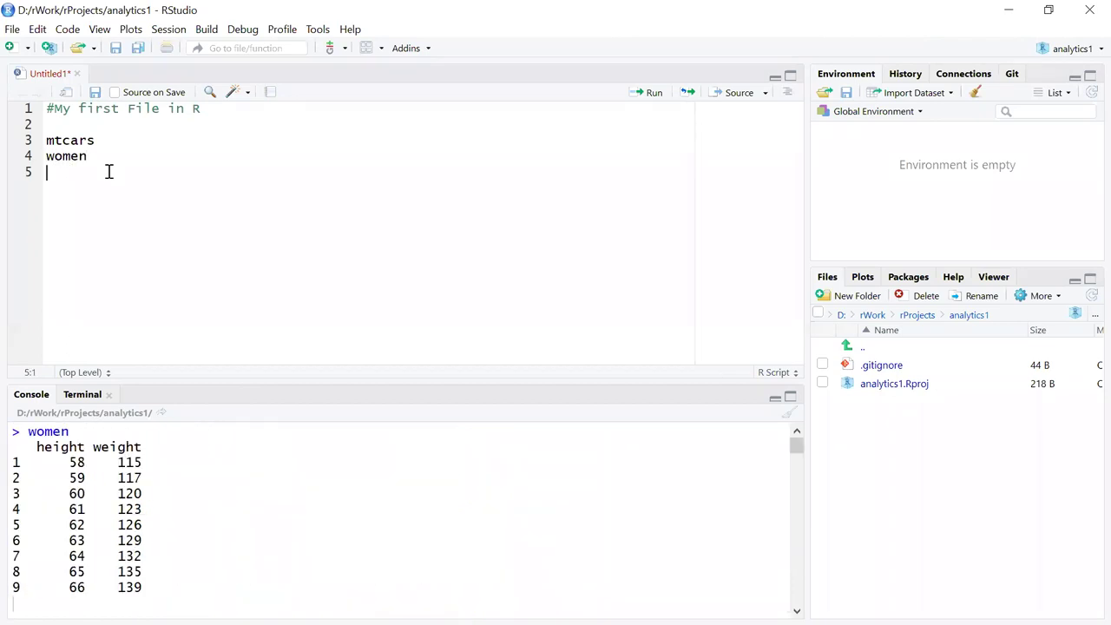
pyautogui.scroll(4, 238, 488)
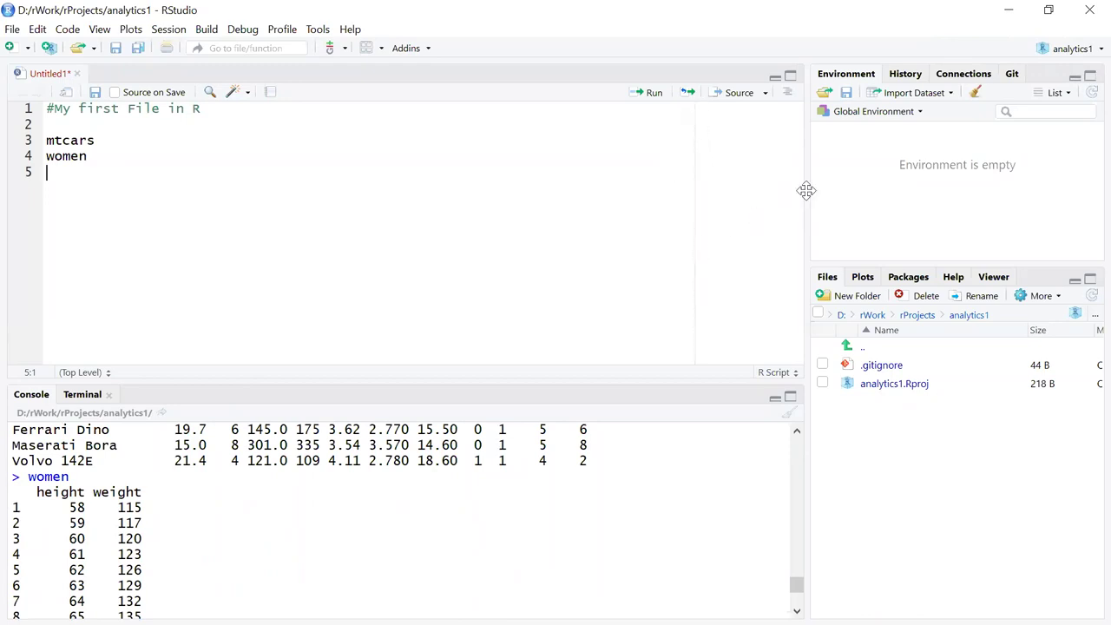
pyautogui.moveTo(807, 190); pyautogui.dragTo(729, 190)
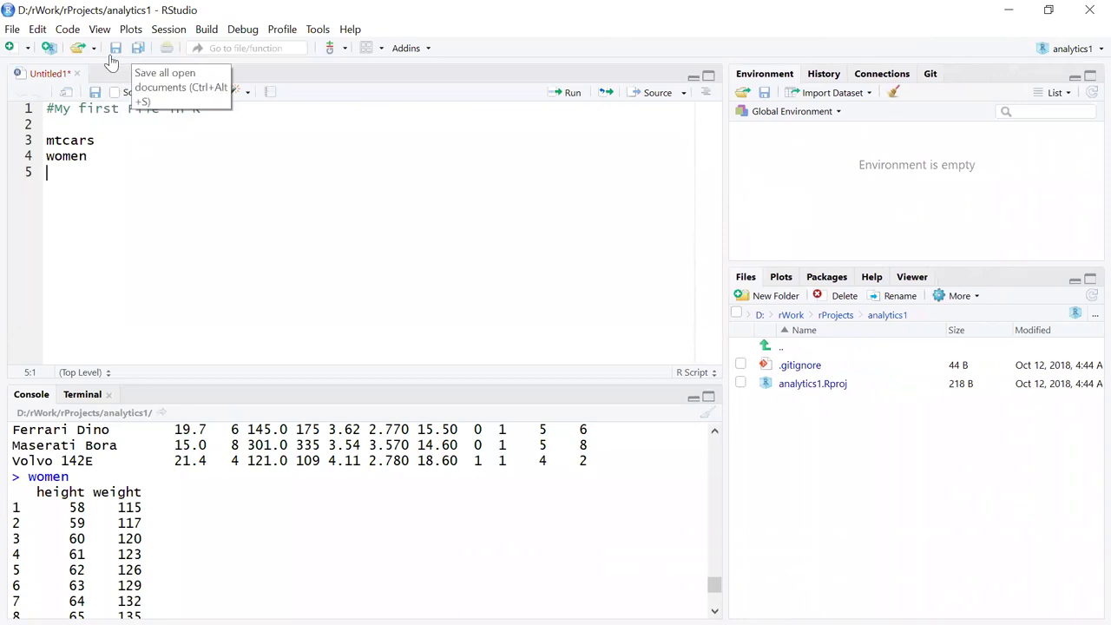
# Save the untitled script as file1.R in the analytics1 project folder.
pyautogui.click(96, 94)
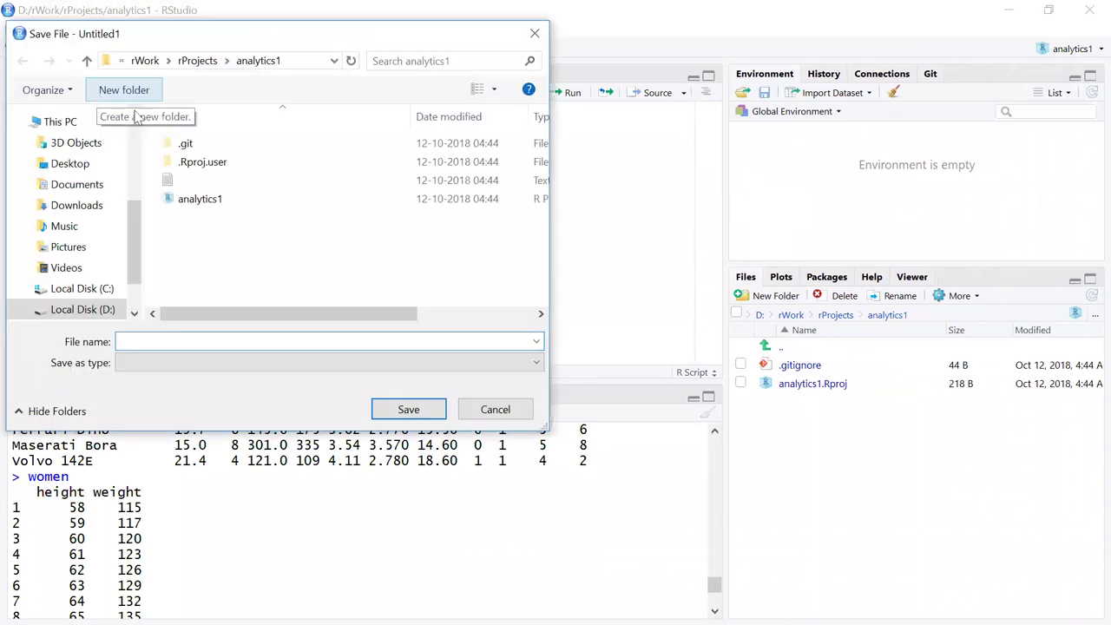
pyautogui.click(178, 340)
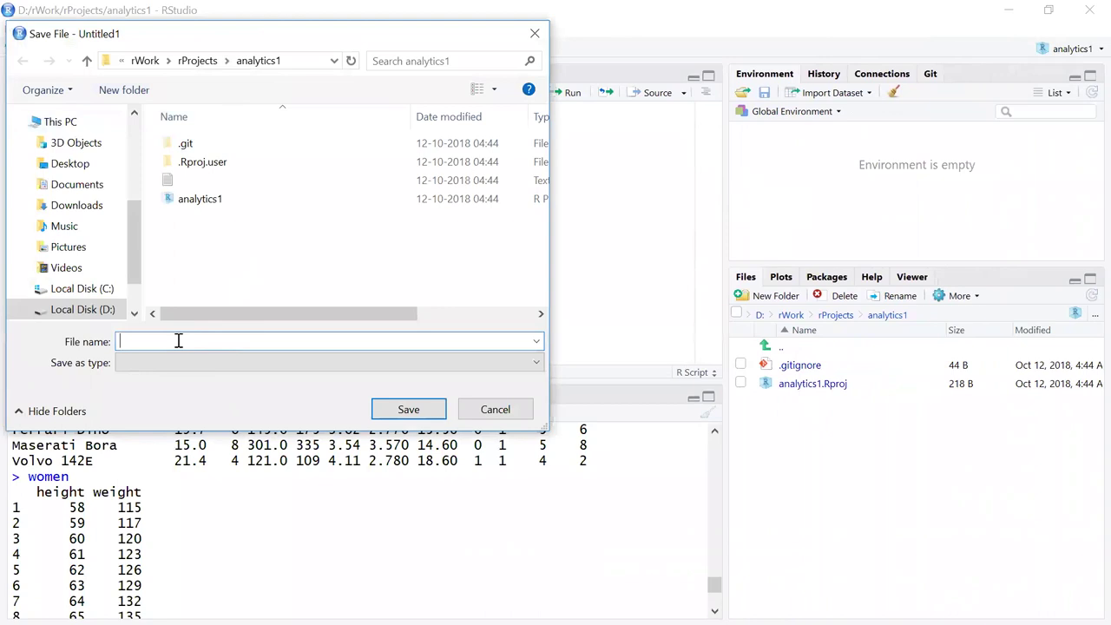
pyautogui.write('file1')
pyautogui.press('Return')
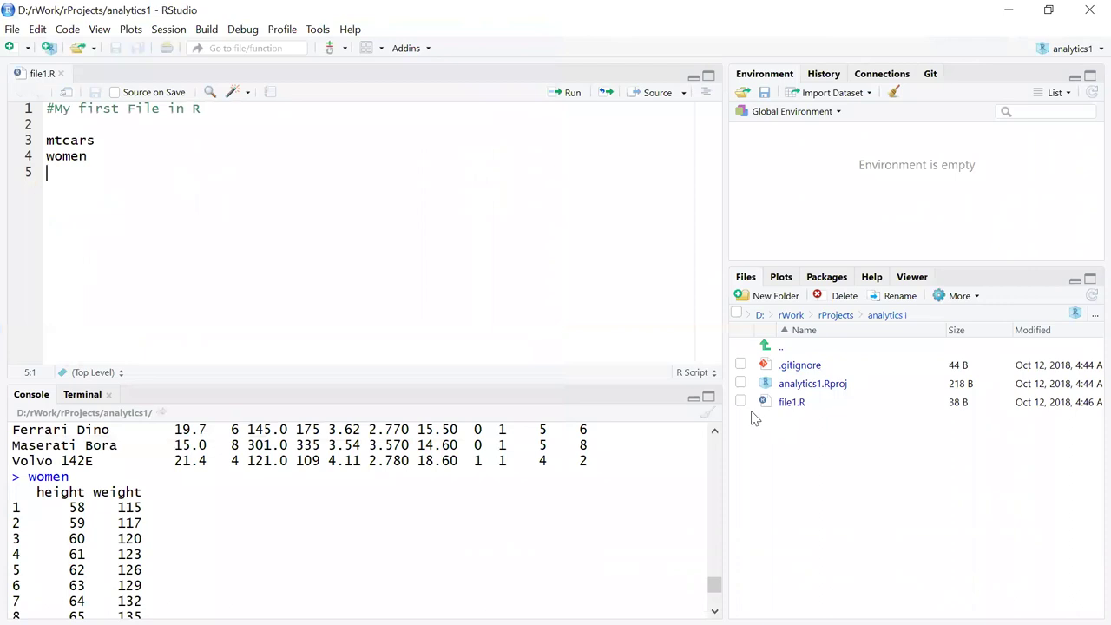
# Show the Git status and open Review Changes listing .gitignore, analytics1.Rproj and file1.R.
pyautogui.moveTo(727, 248); pyautogui.dragTo(723, 241)
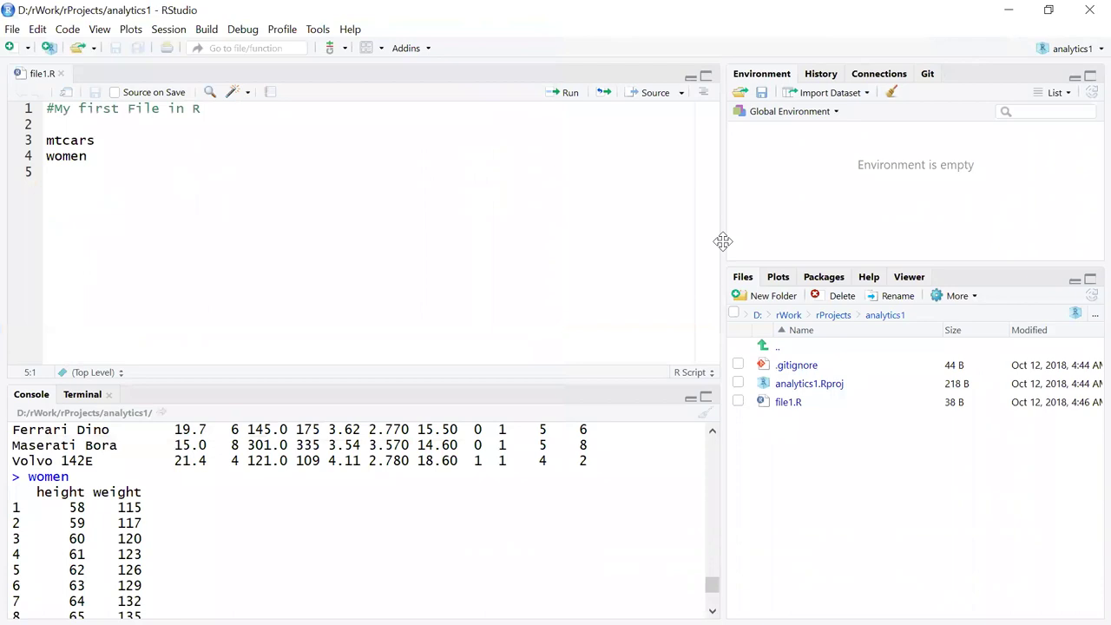
pyautogui.click(928, 74)
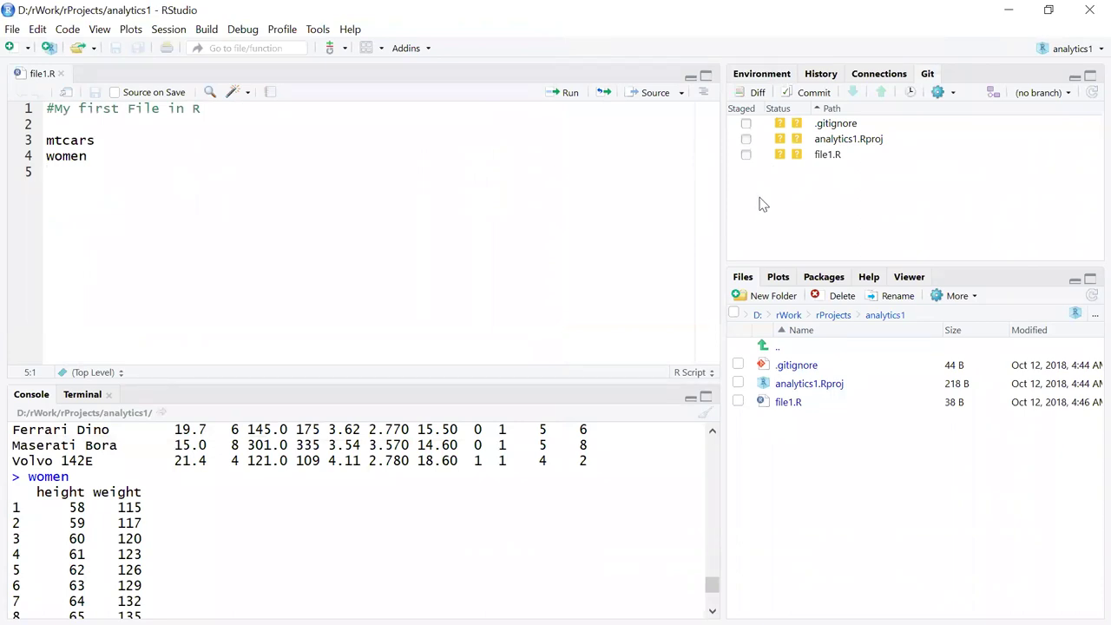
pyautogui.click(815, 93)
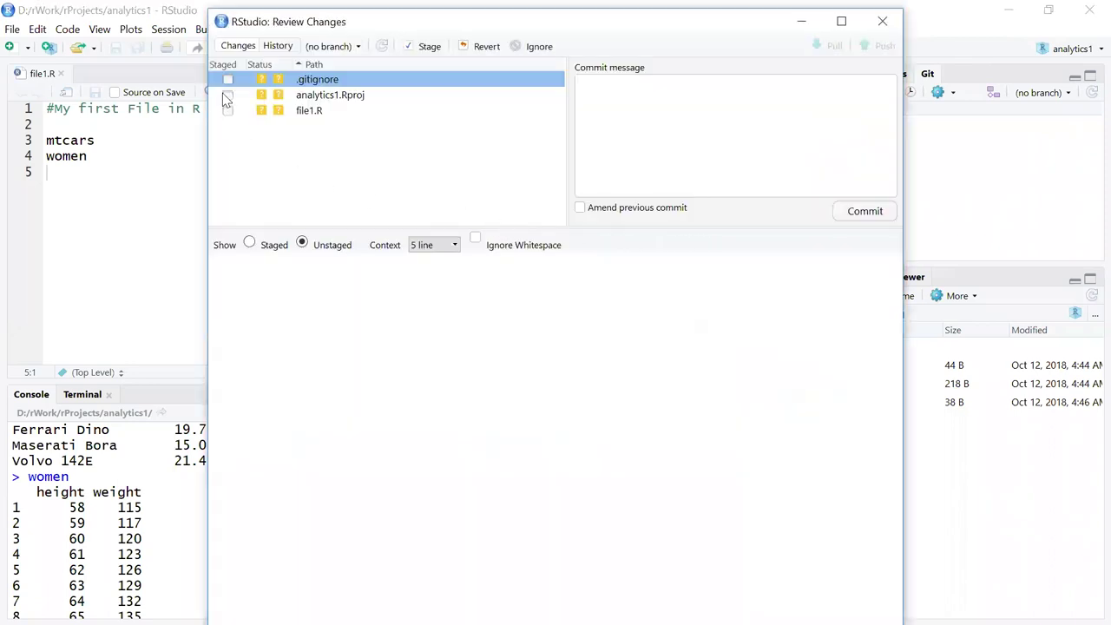
# Stage .gitignore, analytics1.Rproj and file1.R and commit them with message 'my first commit'.
pyautogui.click(228, 79)
pyautogui.click(227, 95)
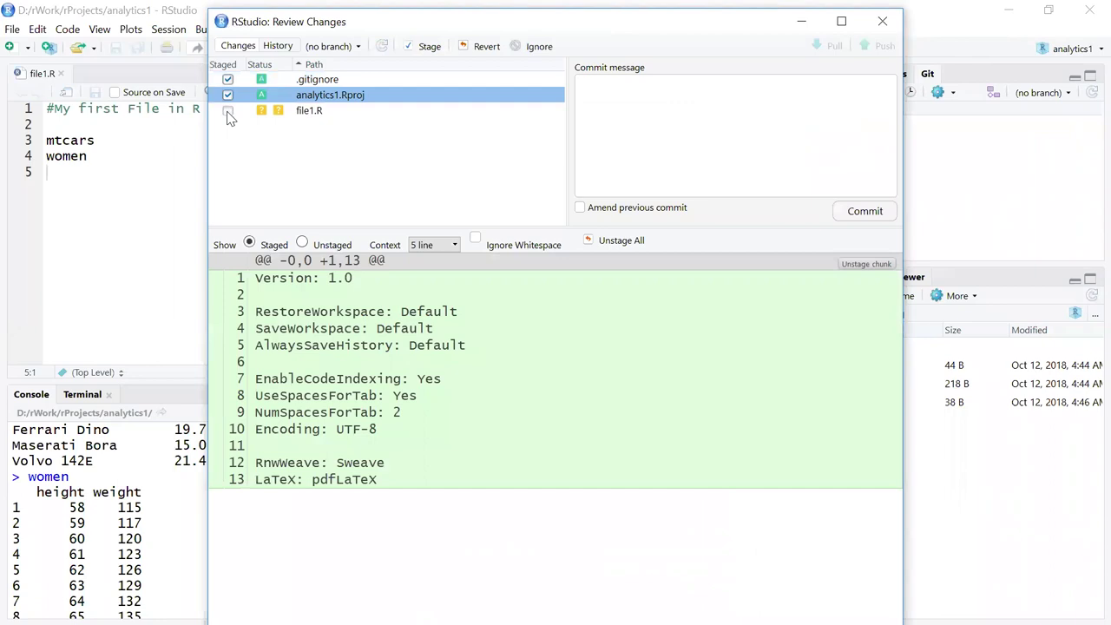
pyautogui.click(252, 111)
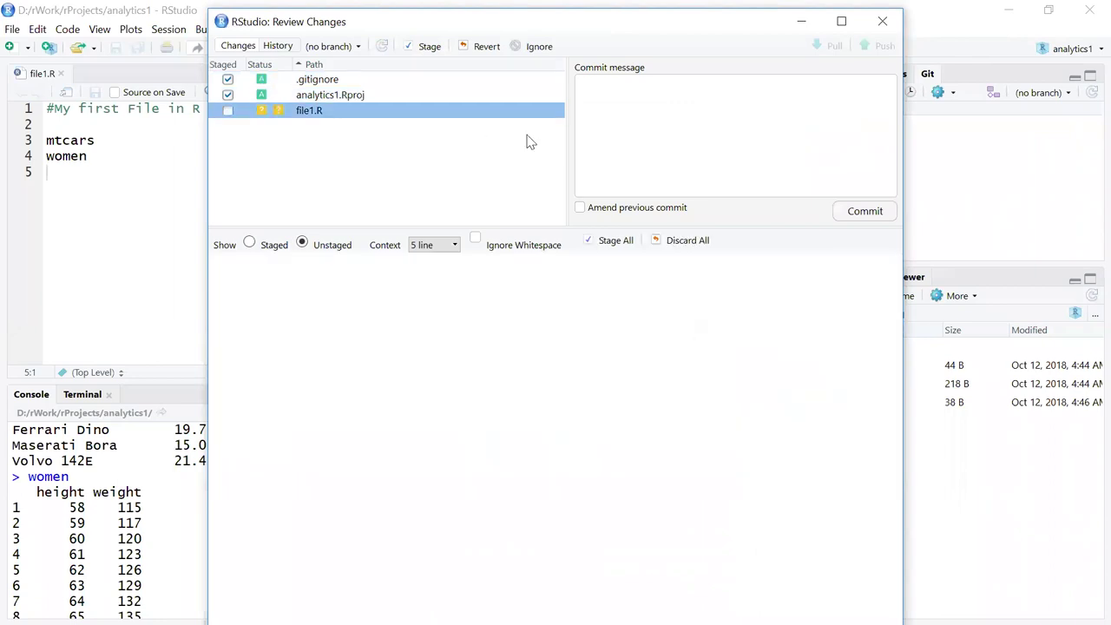
pyautogui.click(655, 137)
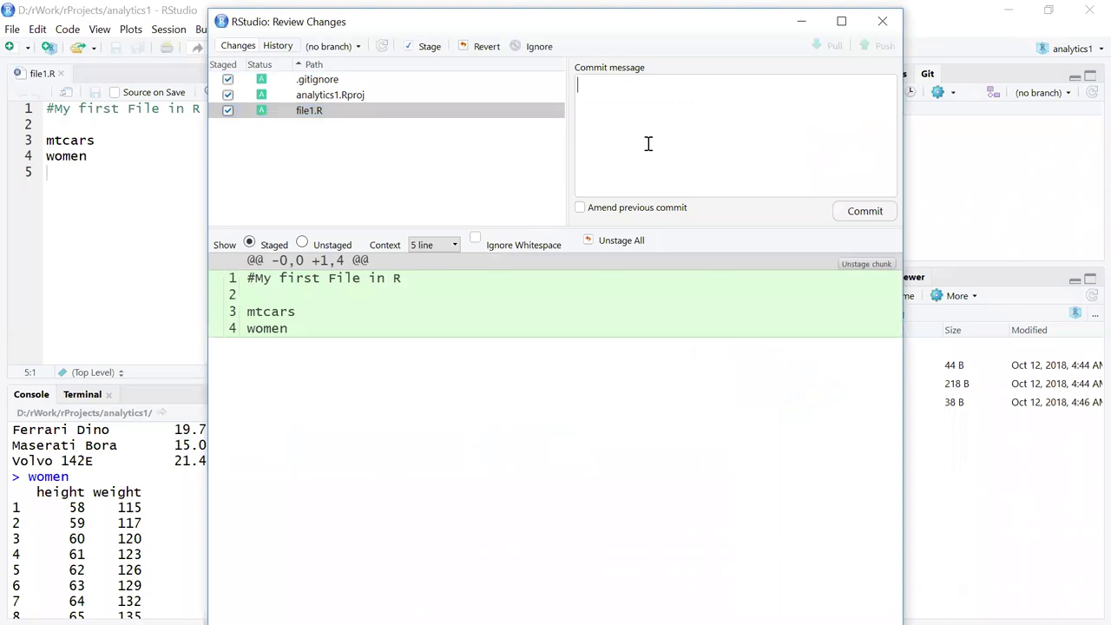
pyautogui.write('my first commit')
pyautogui.click(872, 217)
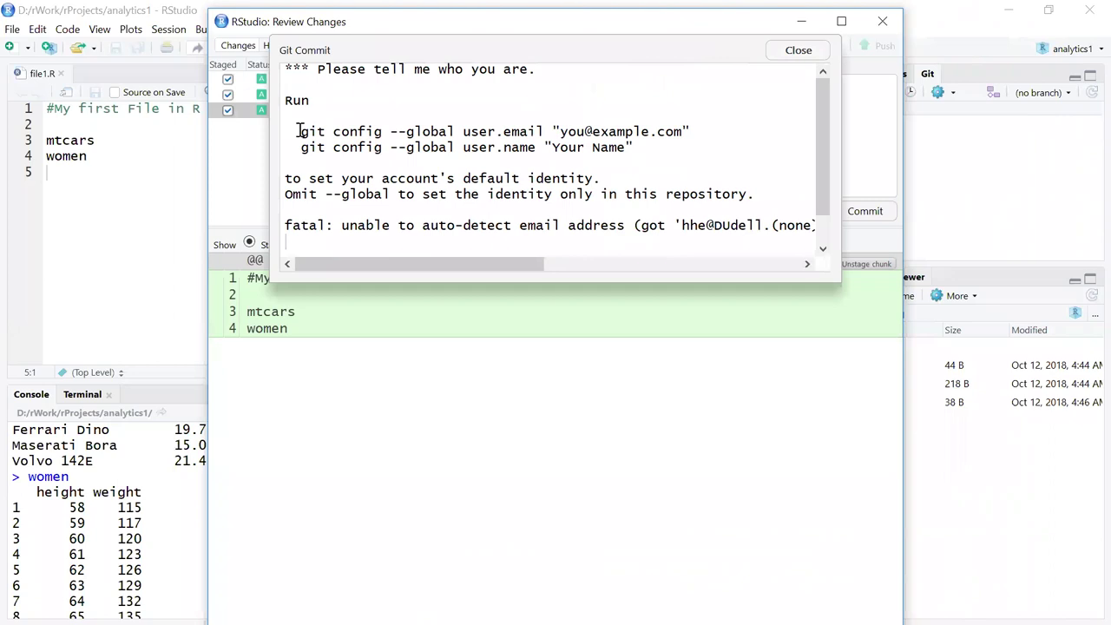
# Copy the suggested git config user email and name commands into file1.R lines 5–6.
pyautogui.moveTo(303, 132); pyautogui.dragTo(633, 147)
pyautogui.hotkey('ctrl', 'c')
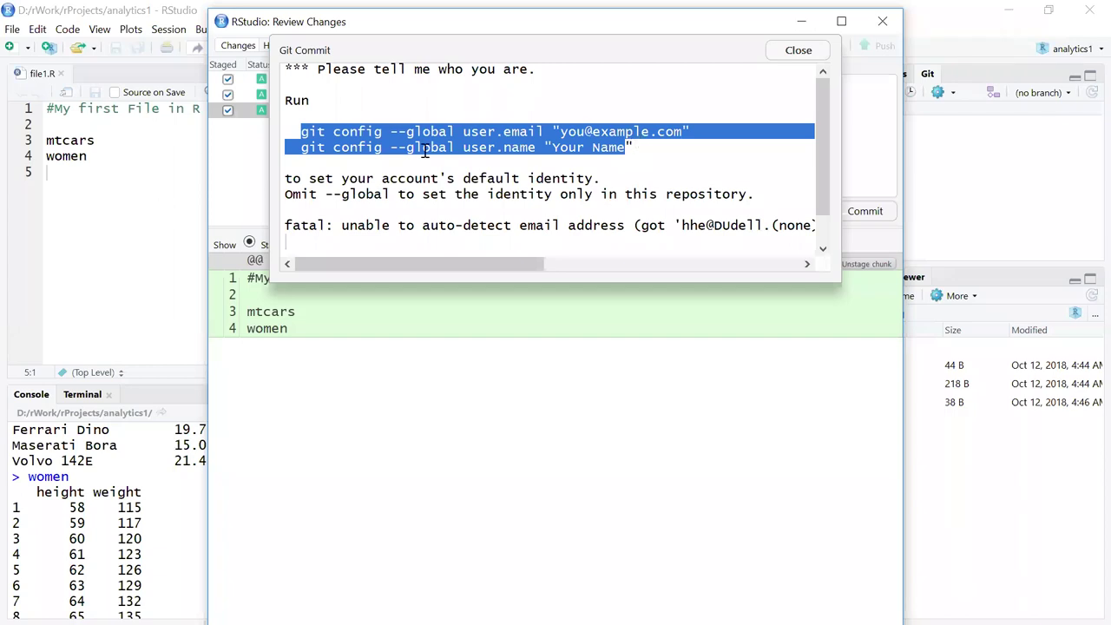
pyautogui.click(804, 52)
pyautogui.click(883, 24)
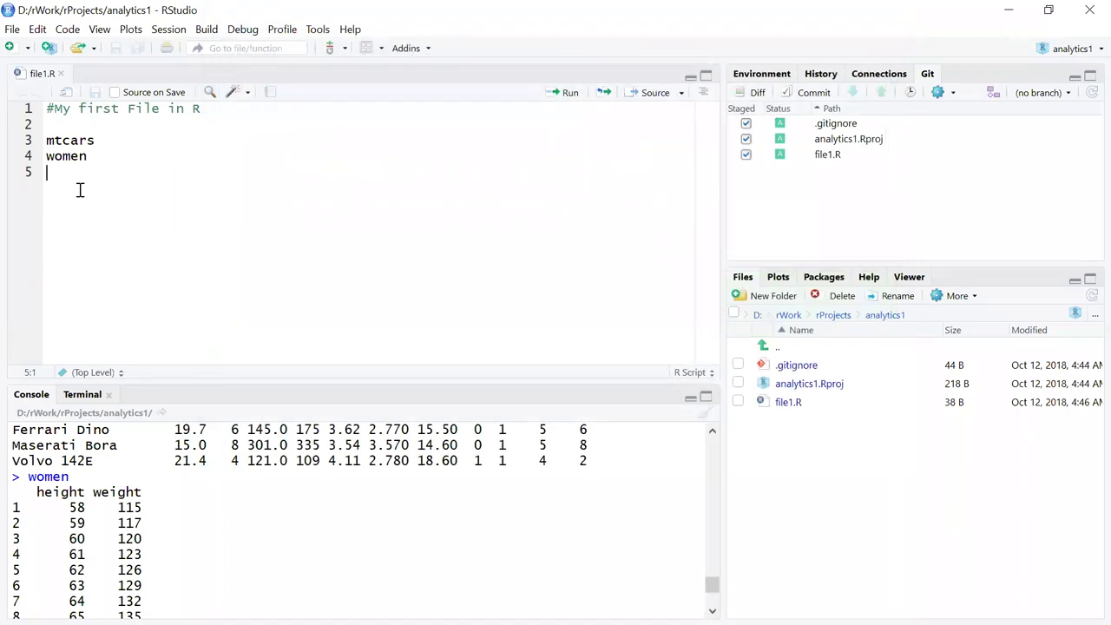
pyautogui.hotkey('ctrl', 'v')
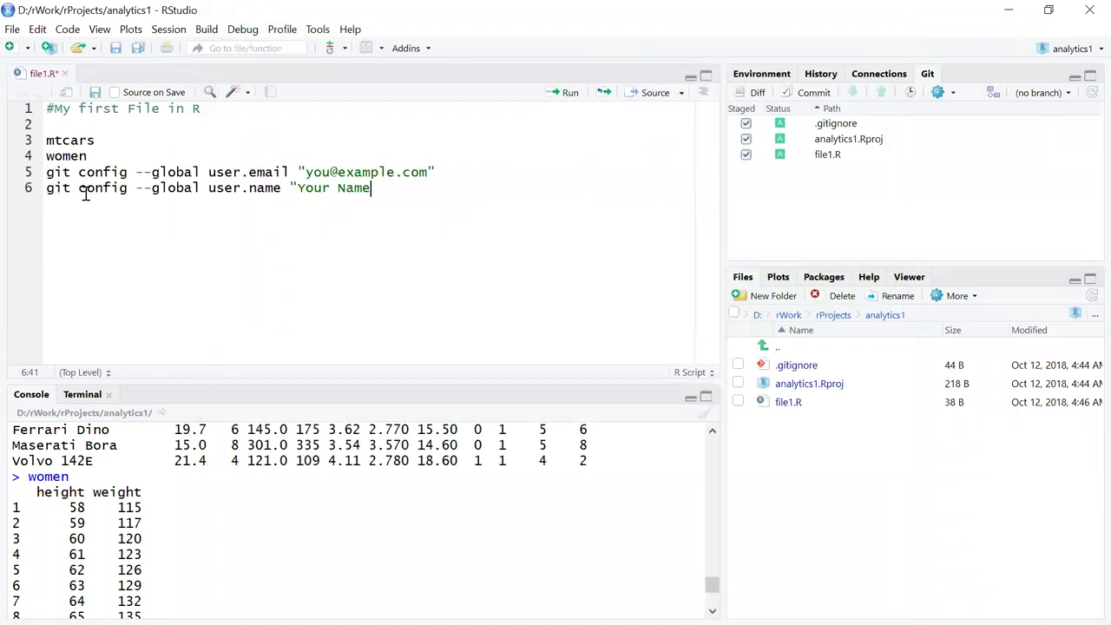
# Replace the placeholder e-mail on line 5 with the account's e-mail address.
pyautogui.click(306, 172)
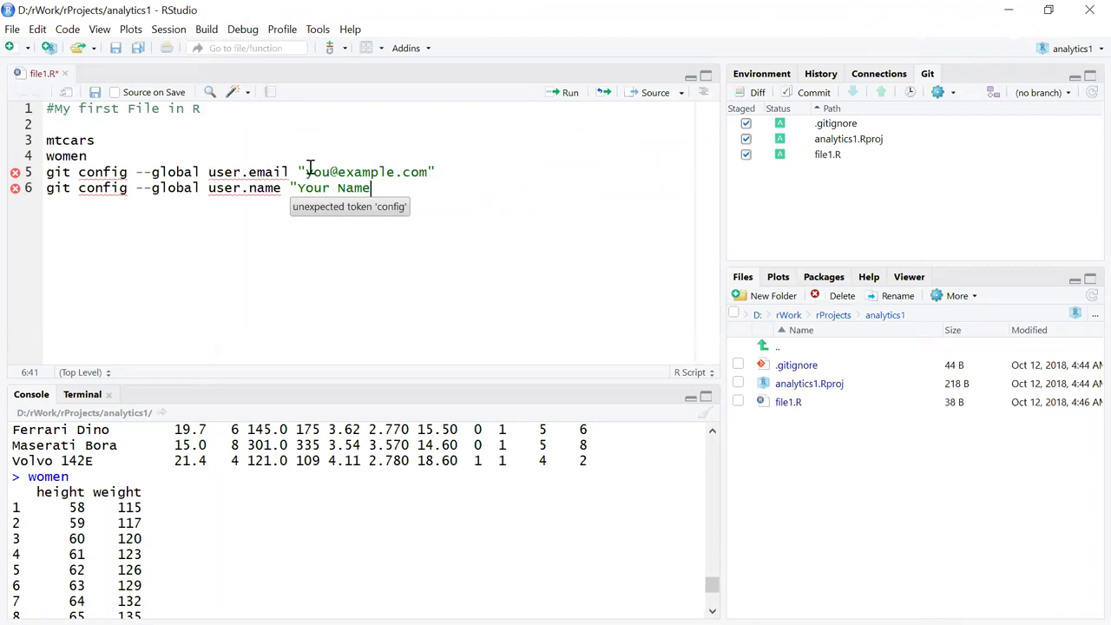
pyautogui.moveTo(305, 172); pyautogui.dragTo(427, 172)
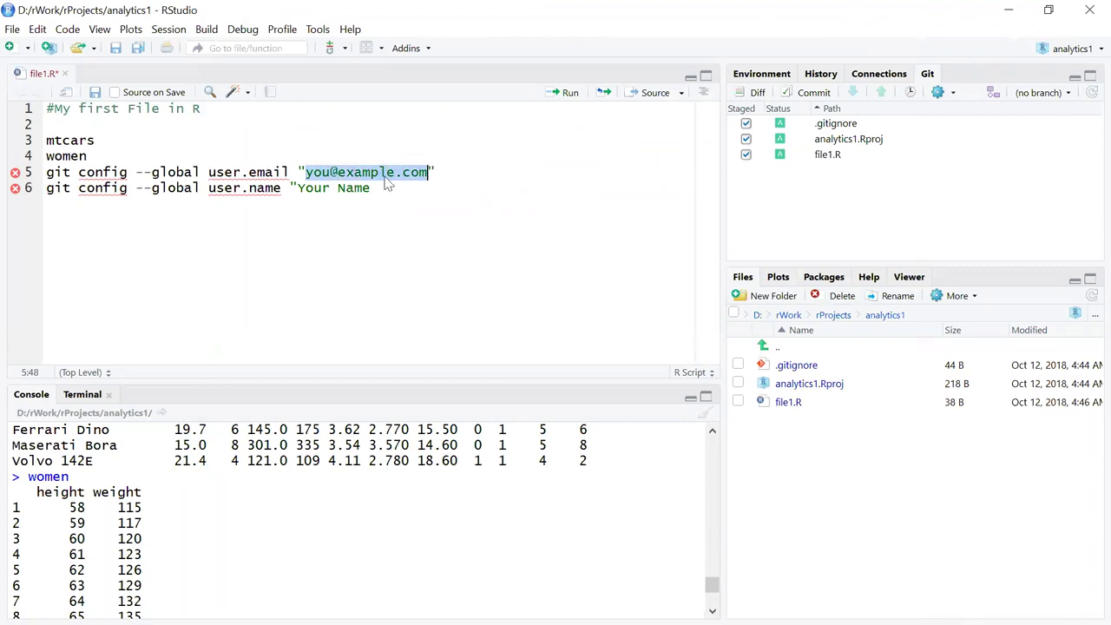
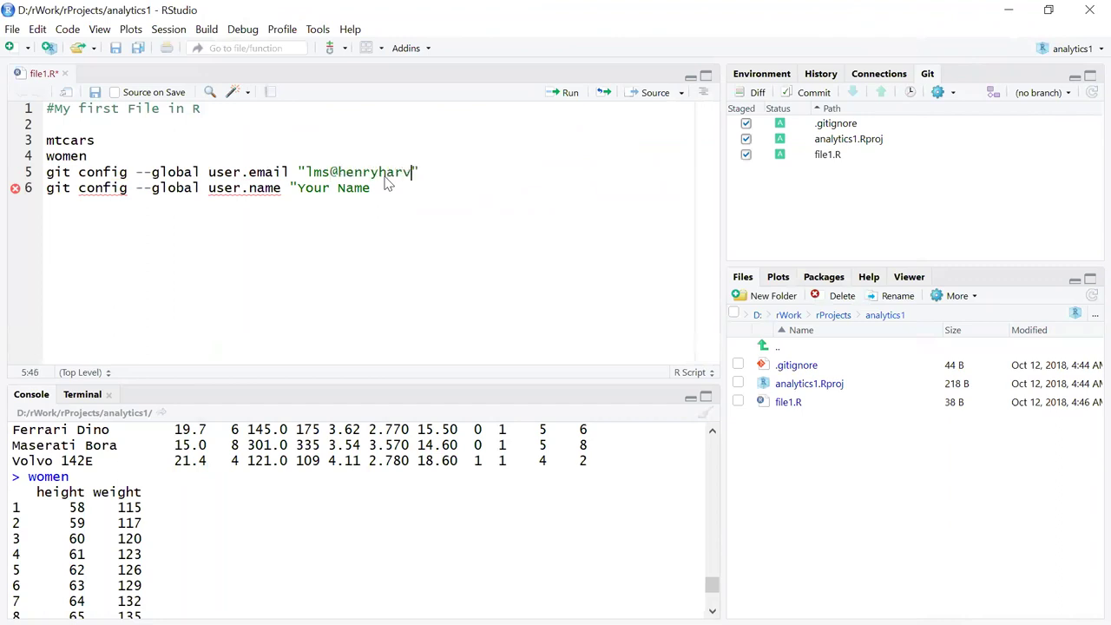
# Clear the placeholder name value on line 6.
pyautogui.press('Down')
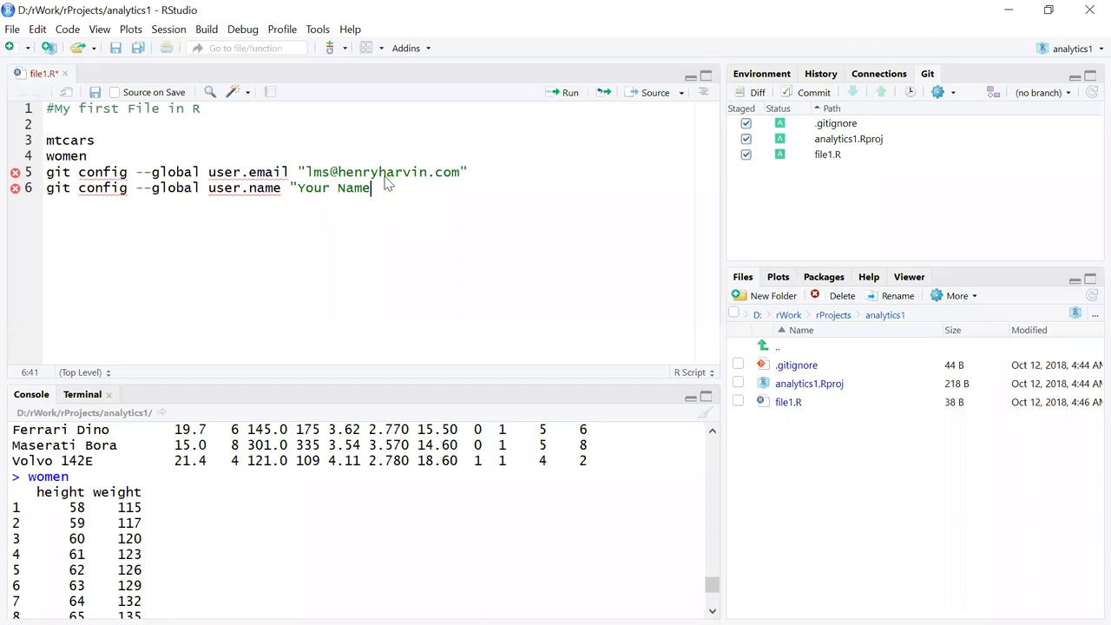
pyautogui.press('BackSpace')
pyautogui.press('BackSpace')
pyautogui.press('BackSpace')
pyautogui.press('BackSpace')
pyautogui.press('BackSpace')
pyautogui.press('BackSpace')
pyautogui.press('BackSpace')
pyautogui.press('BackSpace')
pyautogui.press('BackSpace')
pyautogui.press('super')
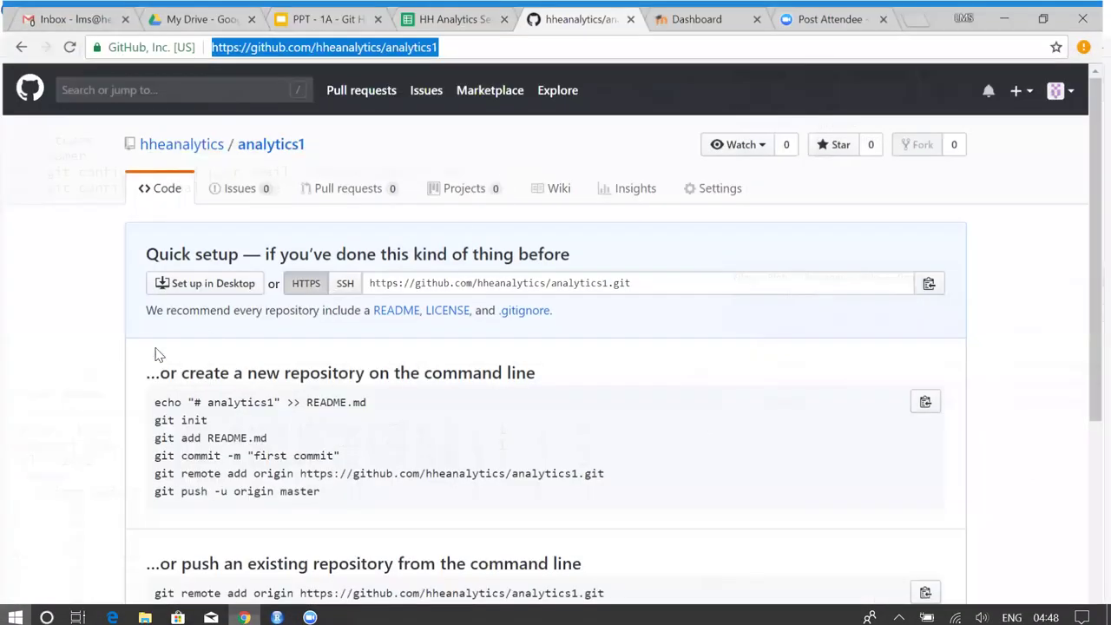
# Read the GitHub account's username from the avatar menu and address bar, then return to RStudio.
pyautogui.click(58, 390)
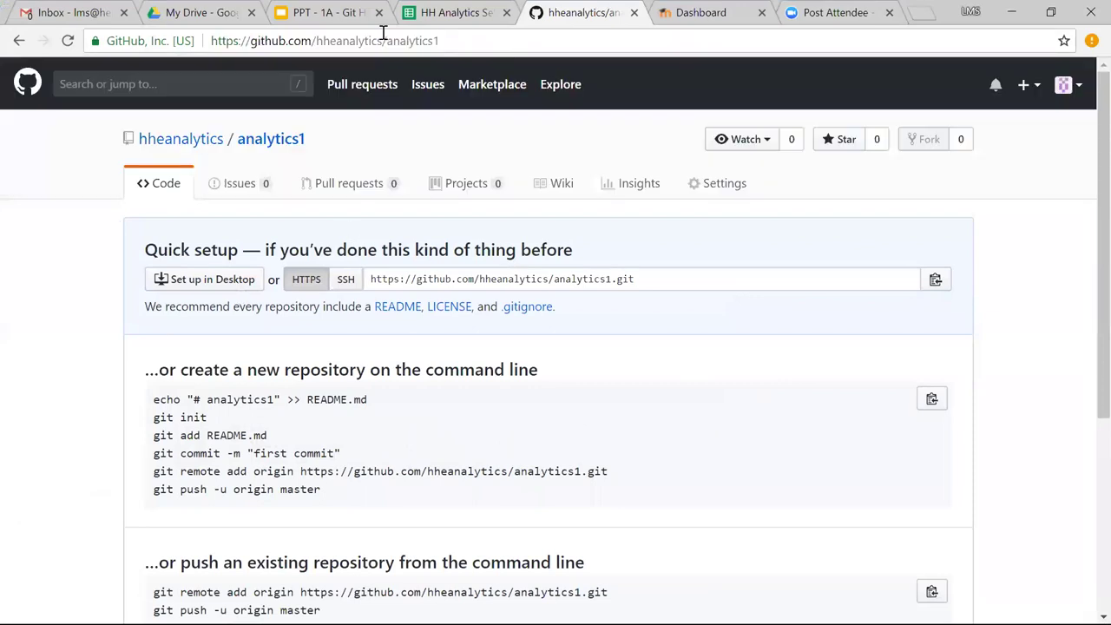
pyautogui.click(1078, 87)
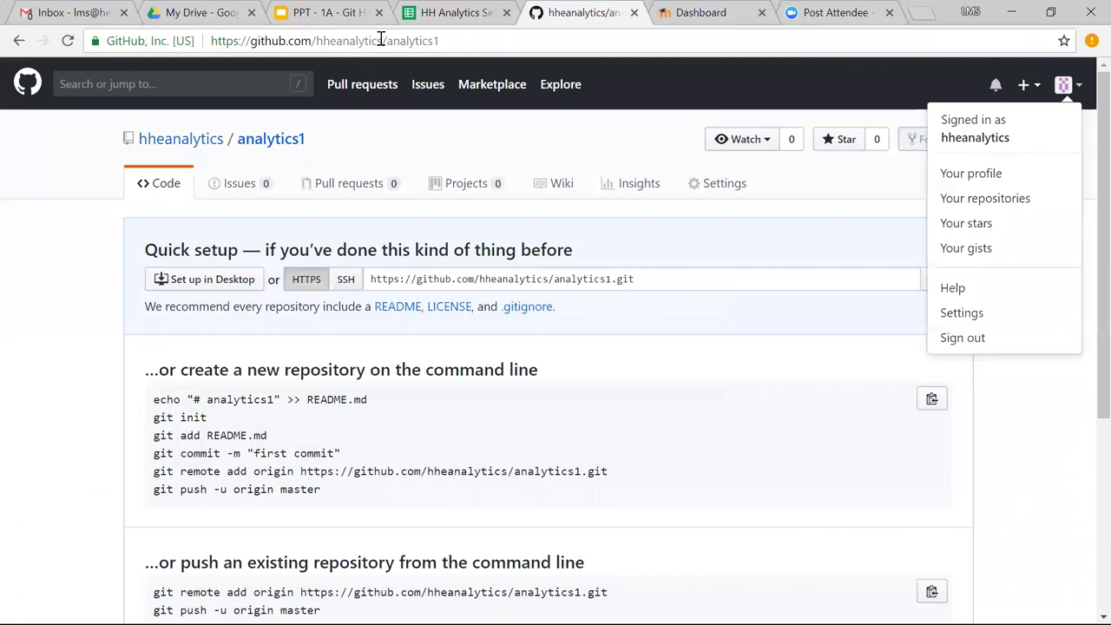
pyautogui.moveTo(381, 40); pyautogui.dragTo(317, 43)
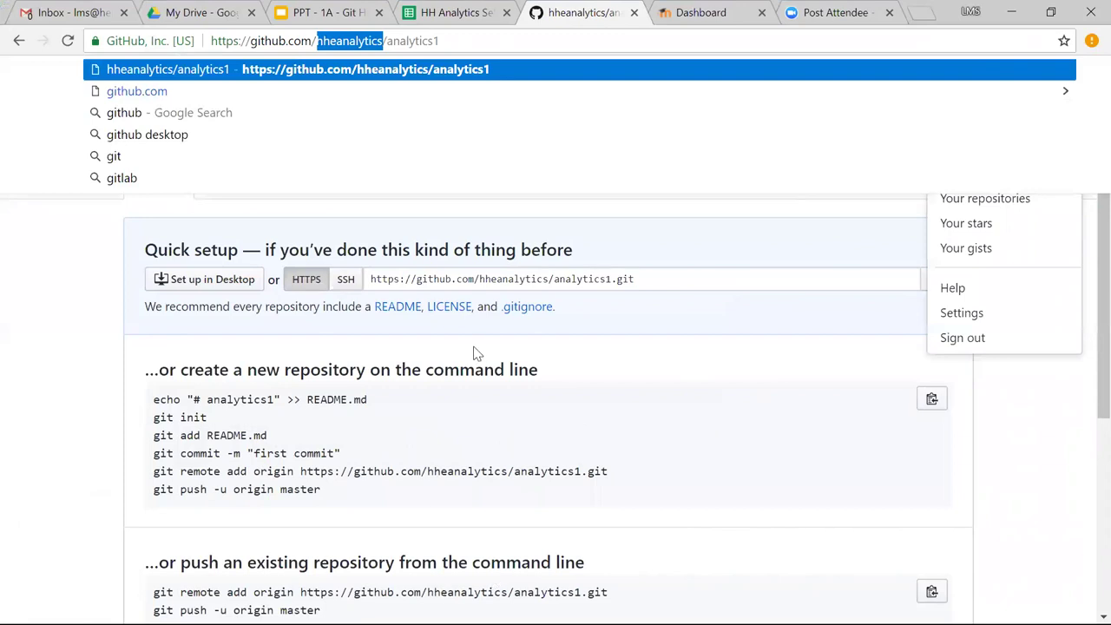
pyautogui.hotkey('alt', 'Tab')
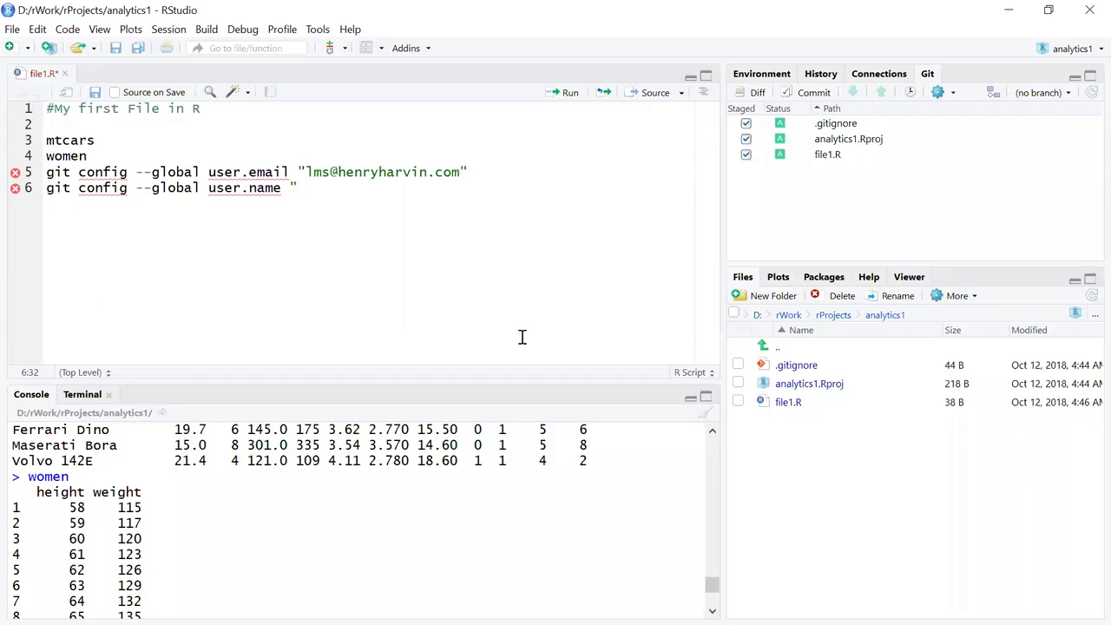
pyautogui.hotkey('alt', 'Tab')
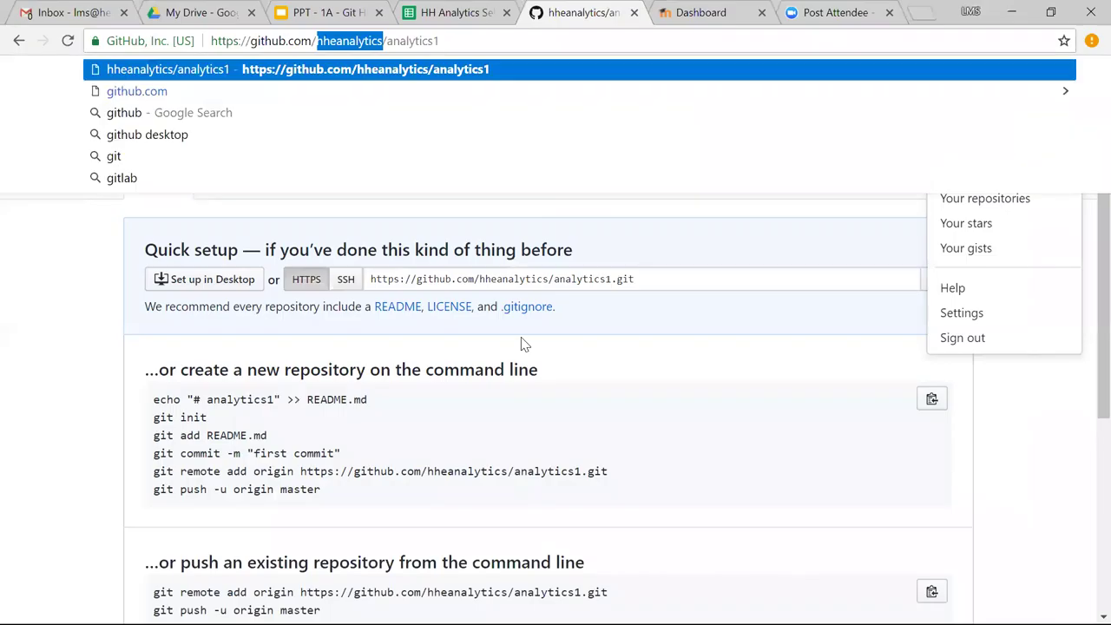
pyautogui.hotkey('alt', 'Tab')
pyautogui.press('Tab')
pyautogui.press('Tab')
pyautogui.press('Tab')
pyautogui.press('Tab')
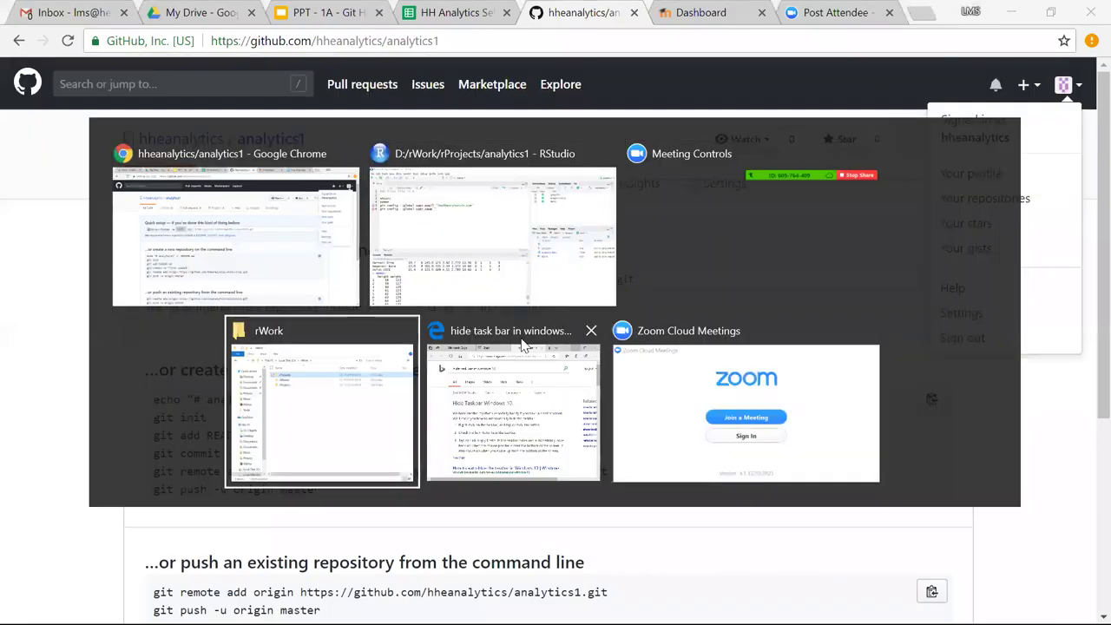
pyautogui.press('Tab')
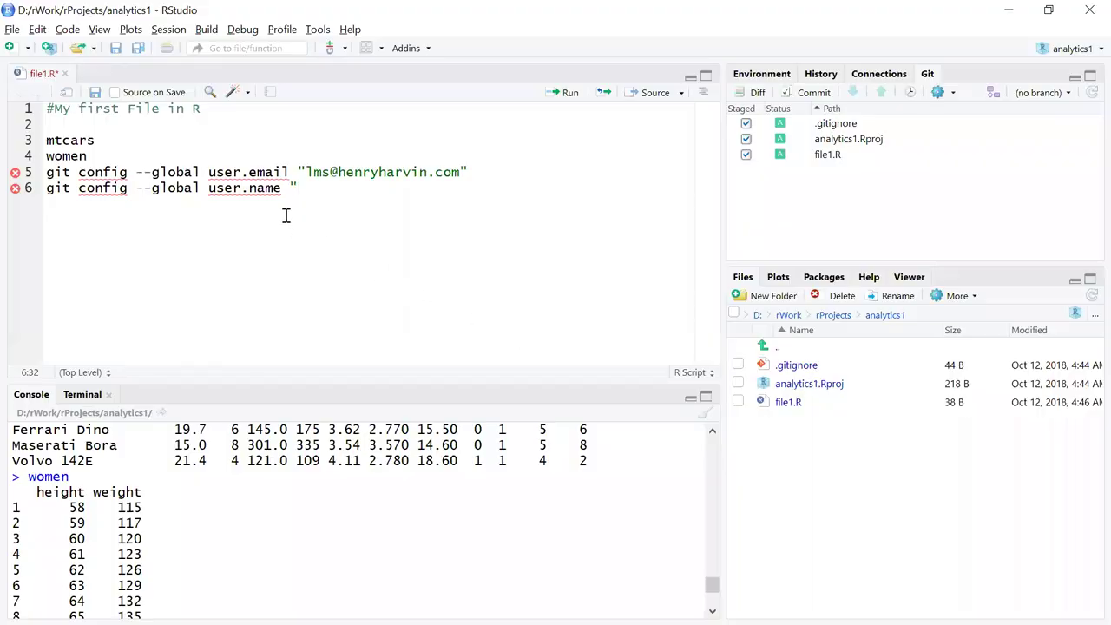
# Type the GitHub username, closing quote included, into the user.name value on line 6.
pyautogui.write('hheanalytics')
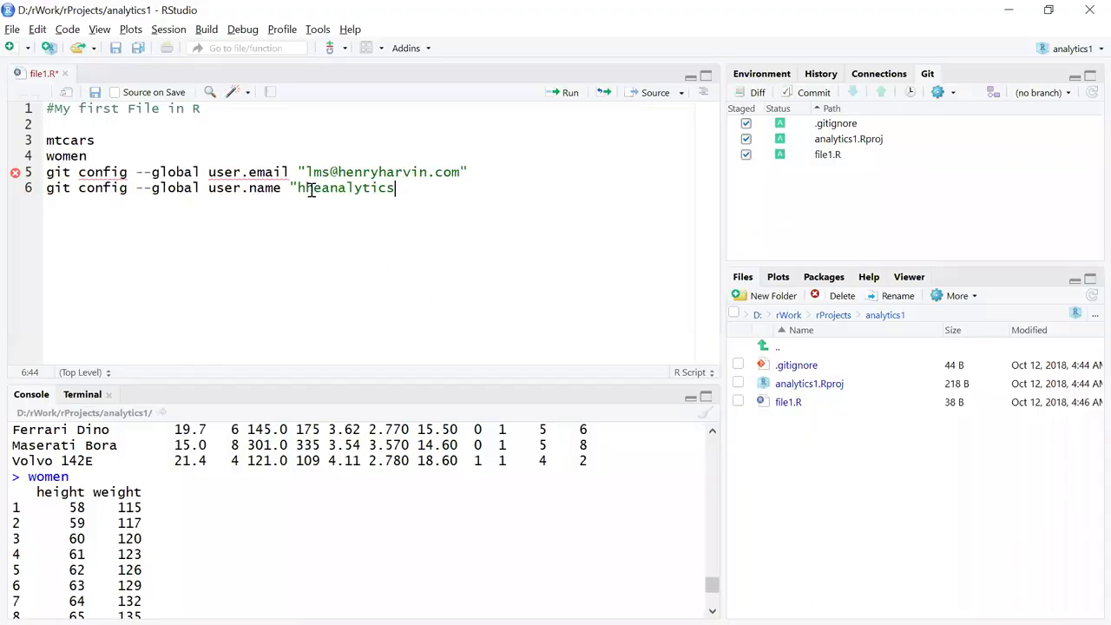
pyautogui.write('"')
pyautogui.click(952, 94)
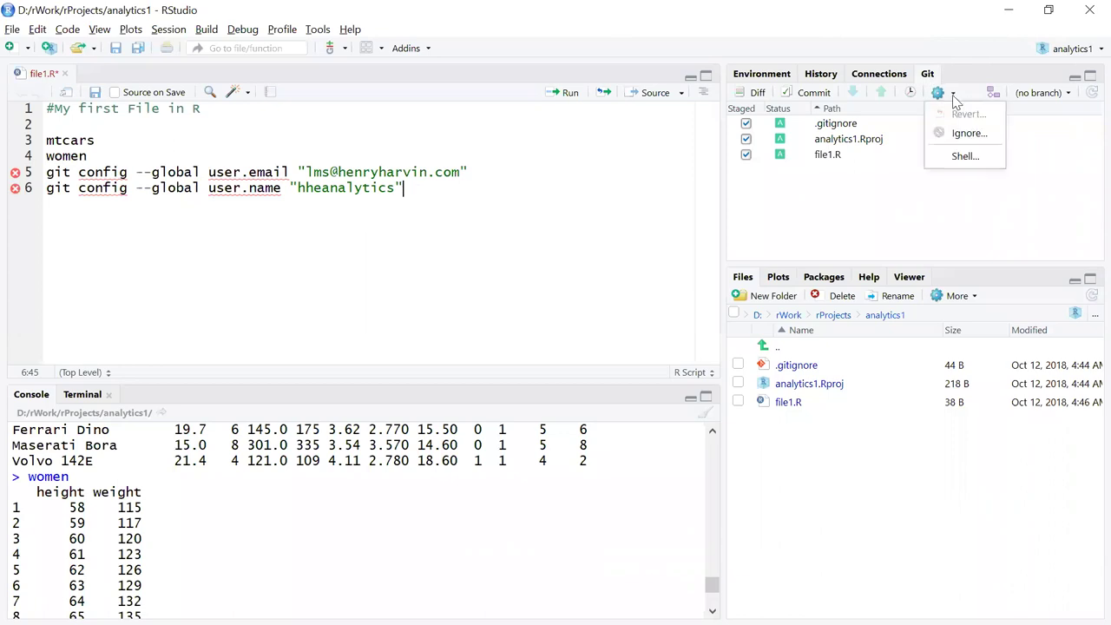
# Open a Git shell for the analytics1 project and reposition its window beside the editor.
pyautogui.click(967, 164)
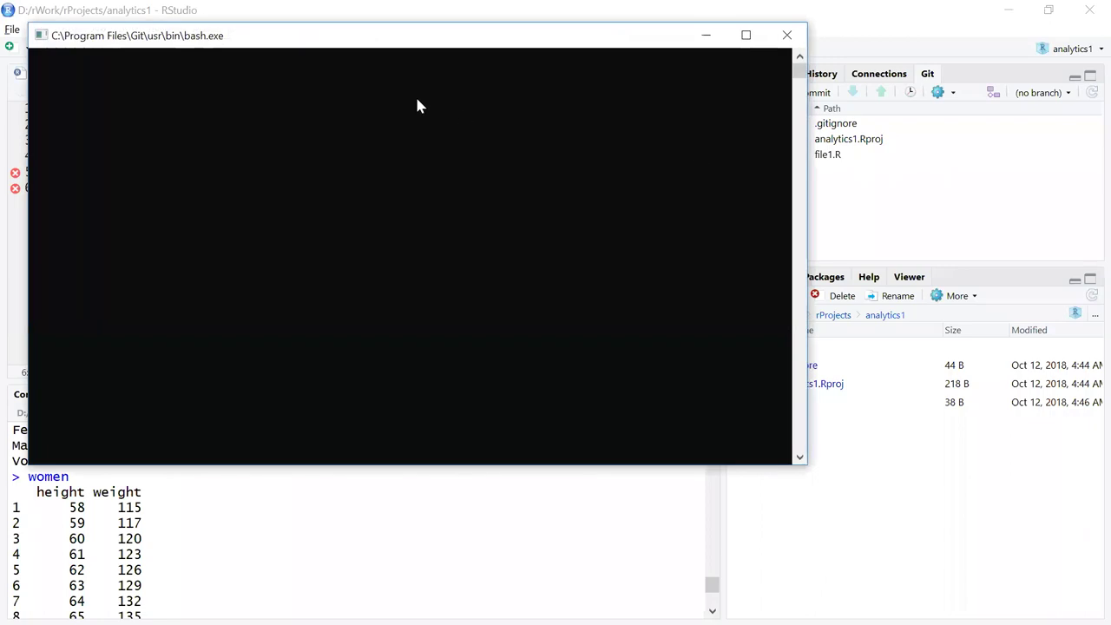
pyautogui.moveTo(350, 36); pyautogui.dragTo(714, 129)
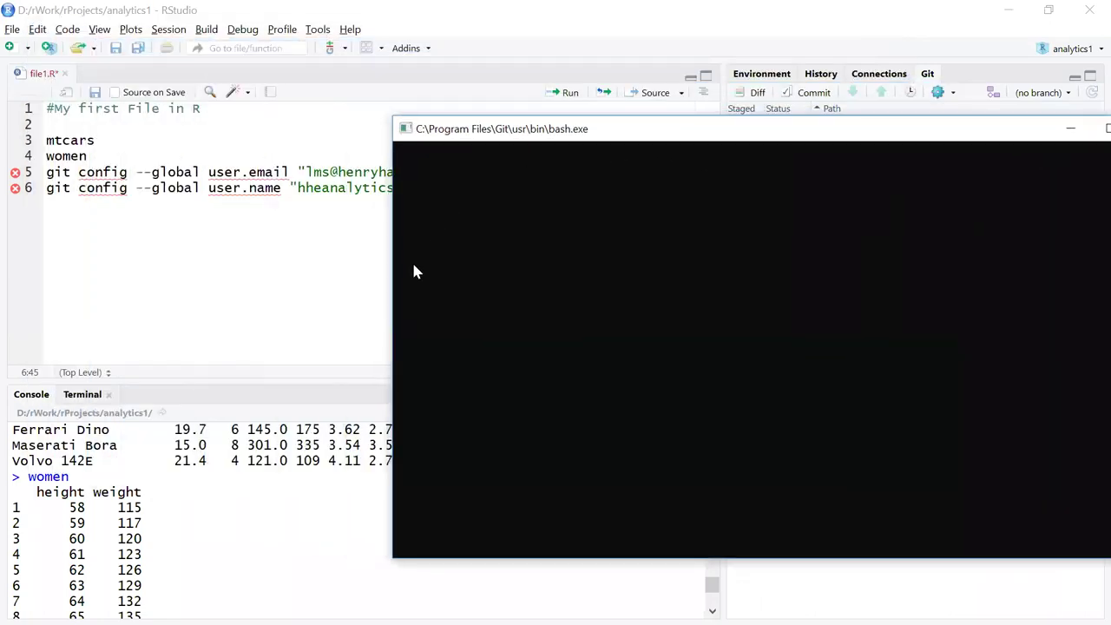
pyautogui.moveTo(386, 270); pyautogui.dragTo(590, 277)
pyautogui.moveTo(780, 136); pyautogui.dragTo(758, 155)
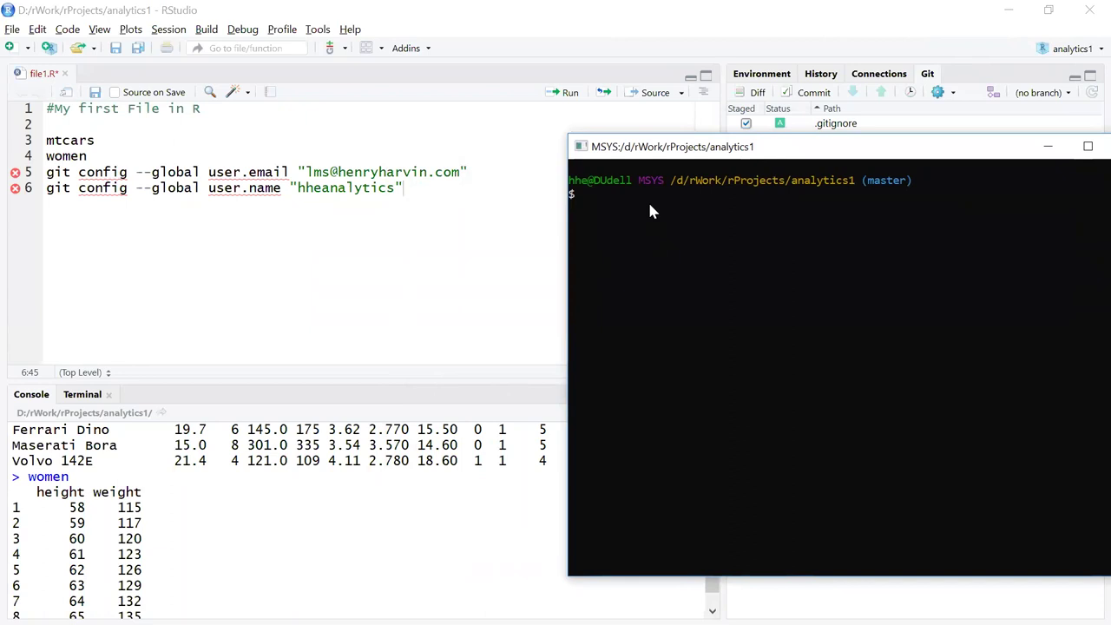
pyautogui.moveTo(677, 153); pyautogui.dragTo(677, 198)
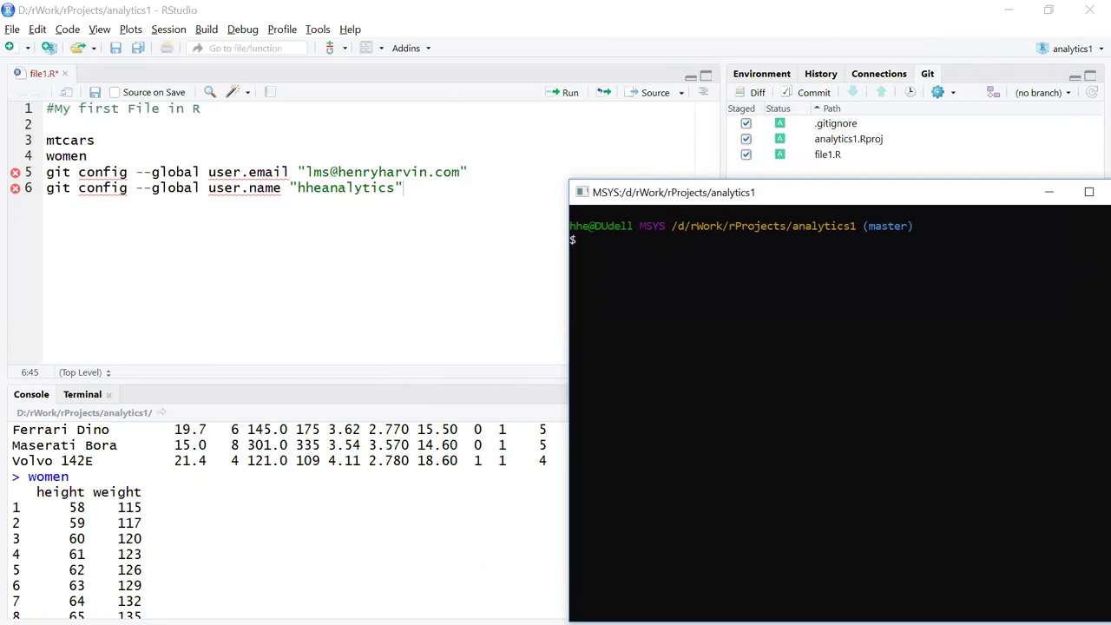
pyautogui.click(16, 611)
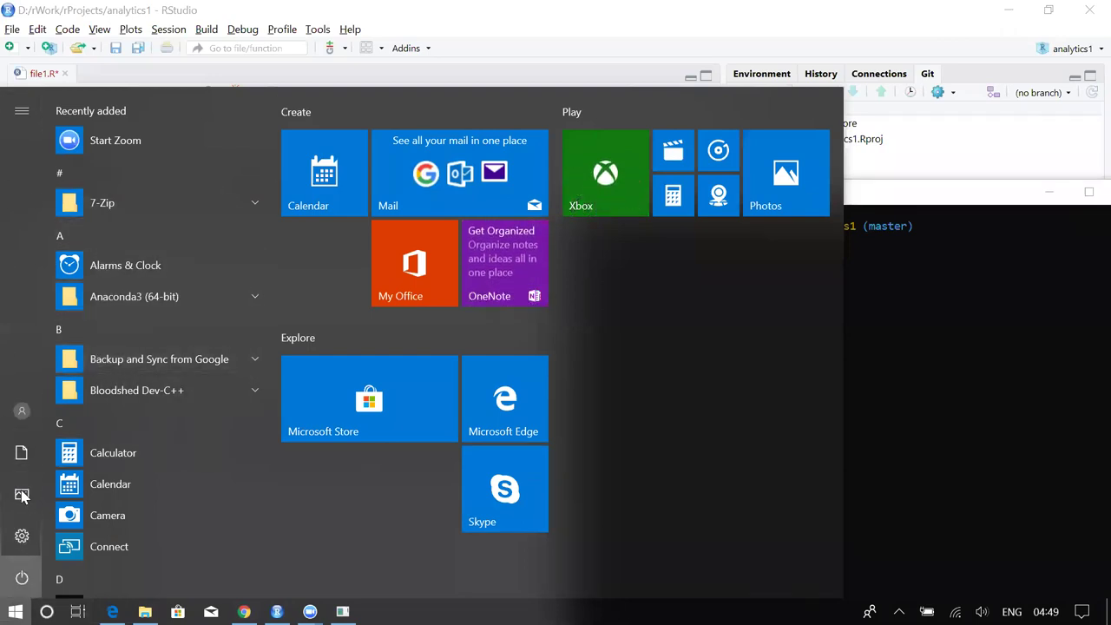
# Browse the Start menu's Git folder, then close the menu without launching anything.
pyautogui.scroll(-3, 86, 520)
pyautogui.scroll(-5, 87, 521)
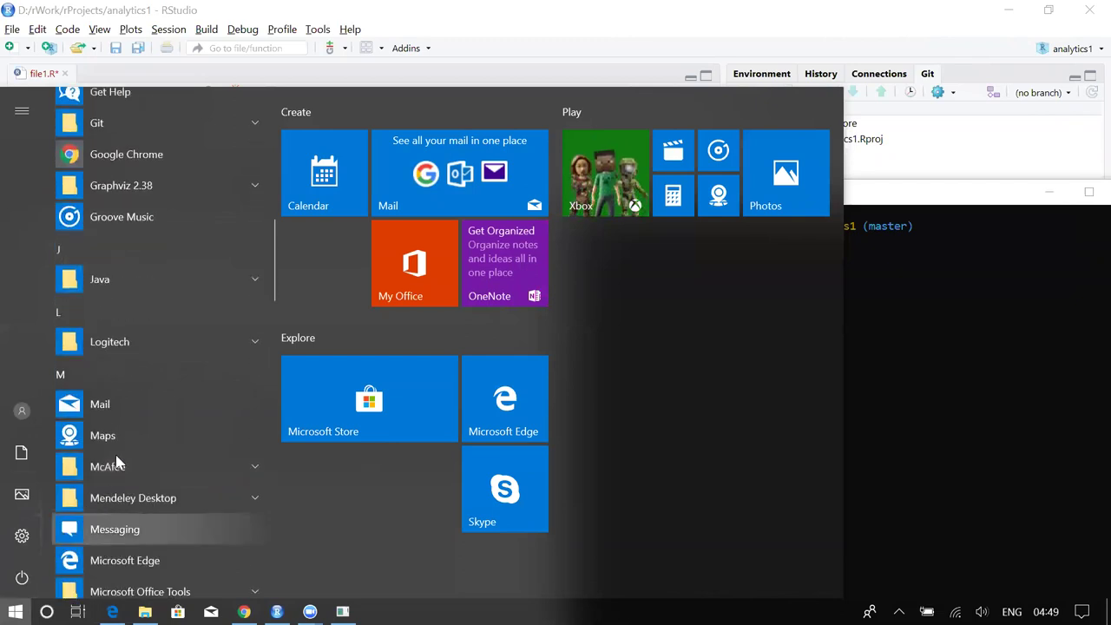
pyautogui.scroll(3, 119, 443)
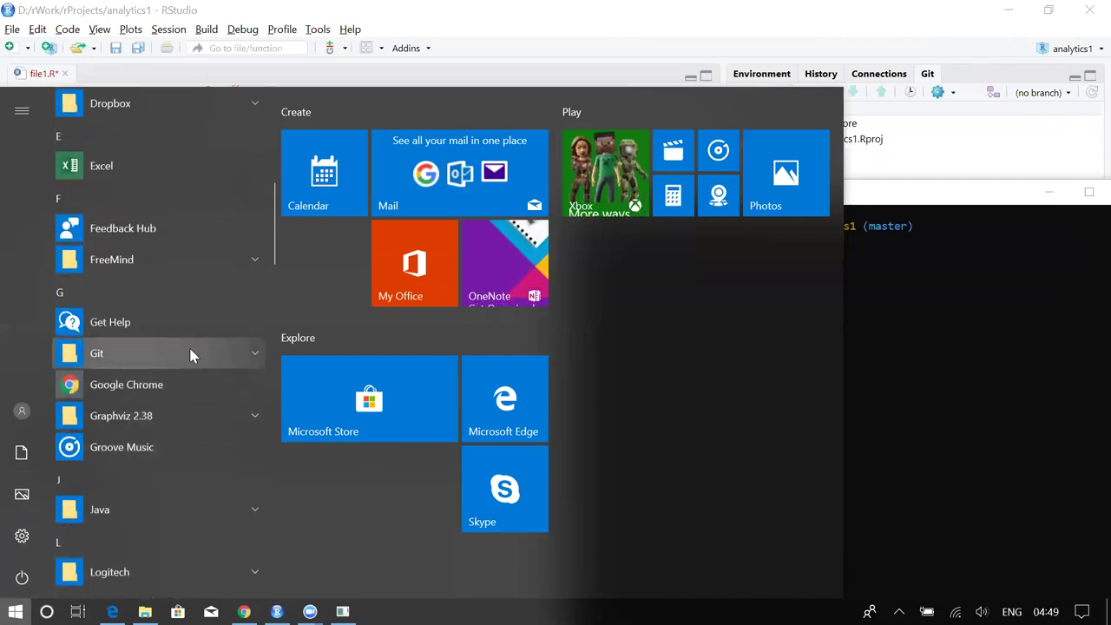
pyautogui.click(251, 354)
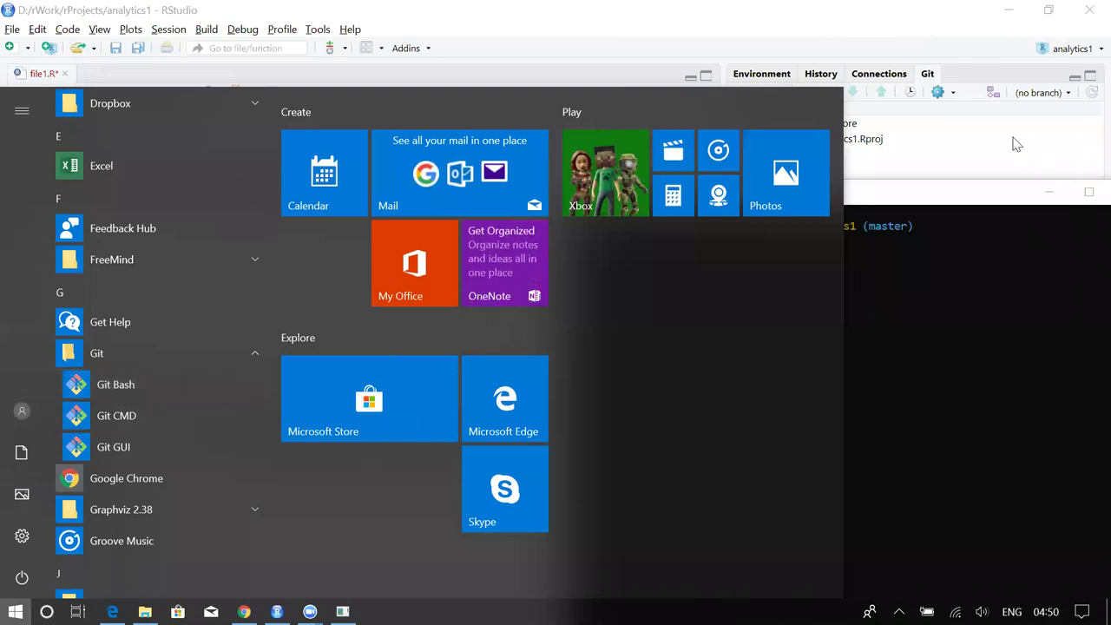
pyautogui.click(1006, 139)
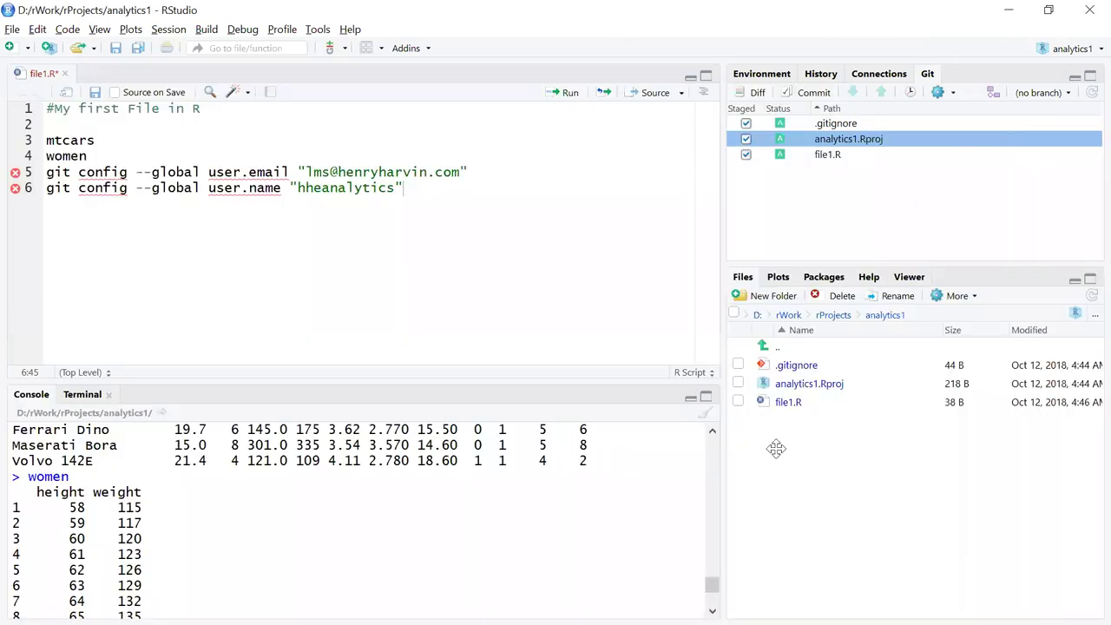
# In Git Bash, set the global git user.email to the account's e-mail address.
pyautogui.hotkey('alt', 'Tab')
pyautogui.press('Tab')
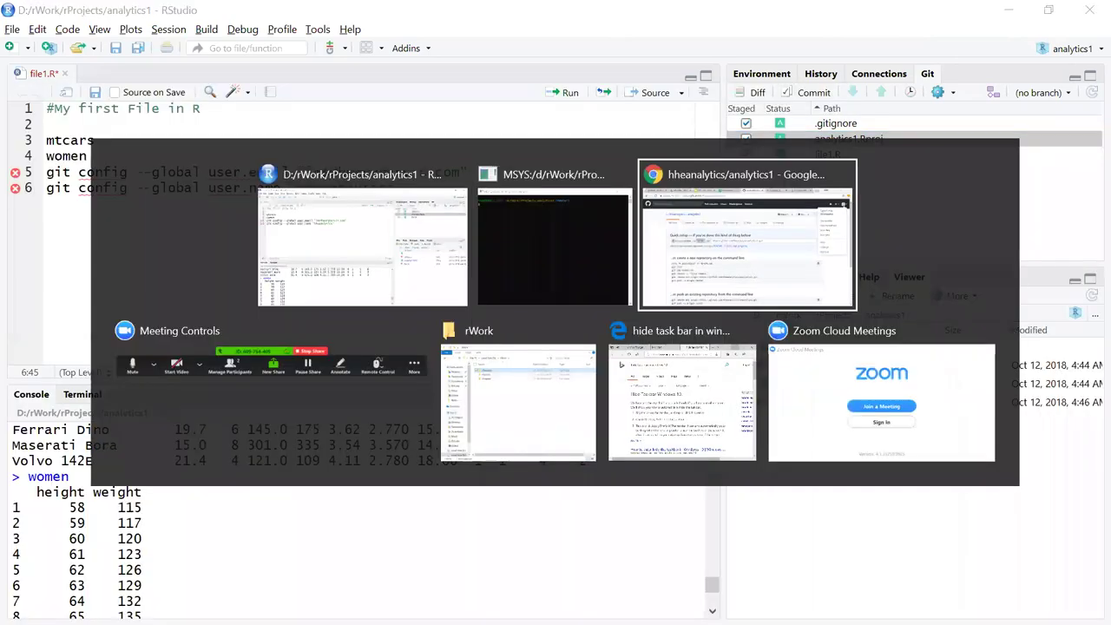
pyautogui.press('Tab')
pyautogui.press('Tab')
pyautogui.press('Tab')
pyautogui.press('Tab')
pyautogui.press('Tab')
pyautogui.press('Tab')
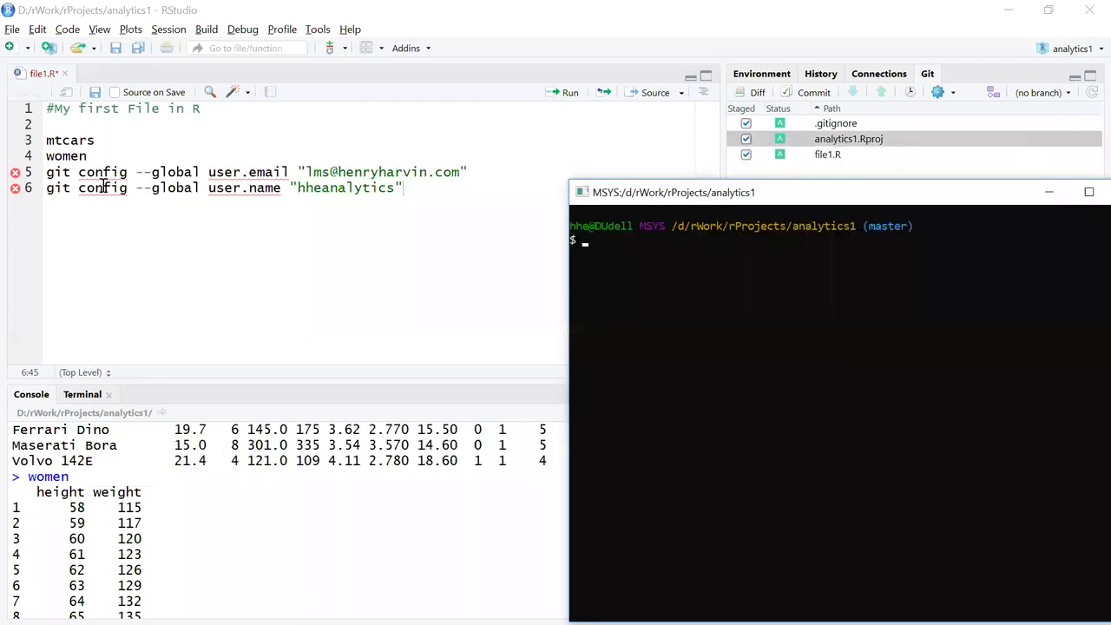
pyautogui.click(354, 173)
pyautogui.moveTo(354, 173); pyautogui.dragTo(491, 179)
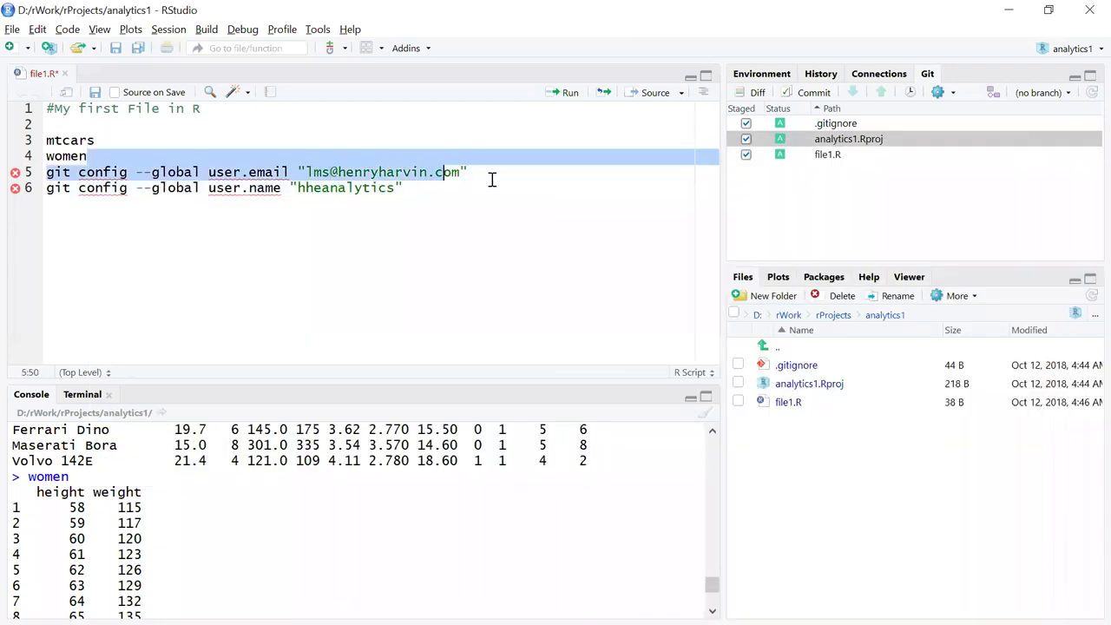
pyautogui.click(491, 179)
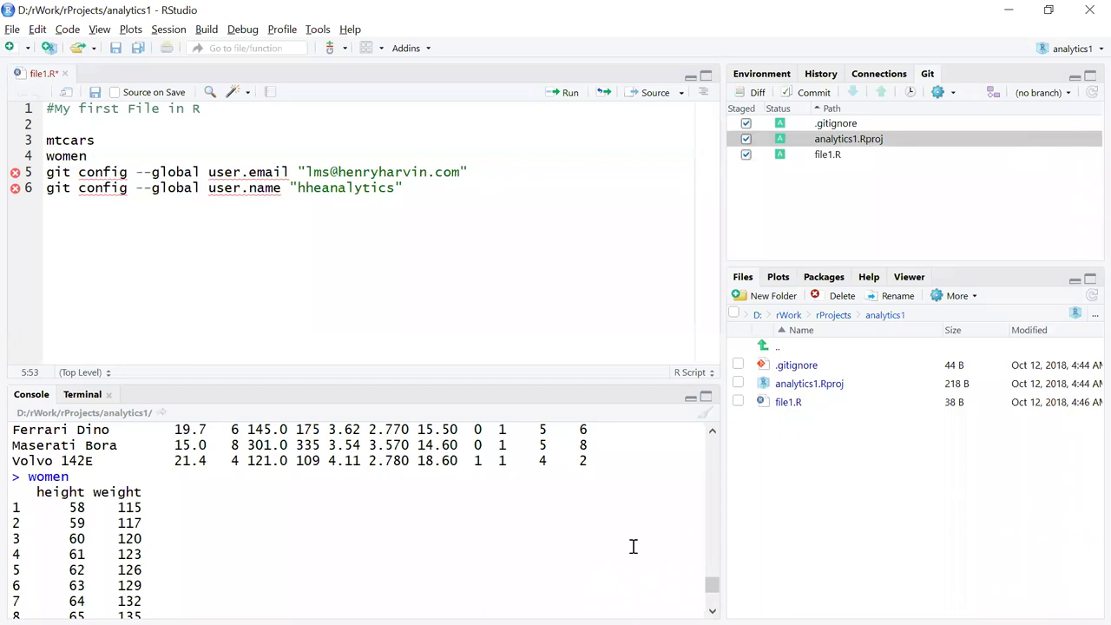
pyautogui.hotkey('alt', 'Tab')
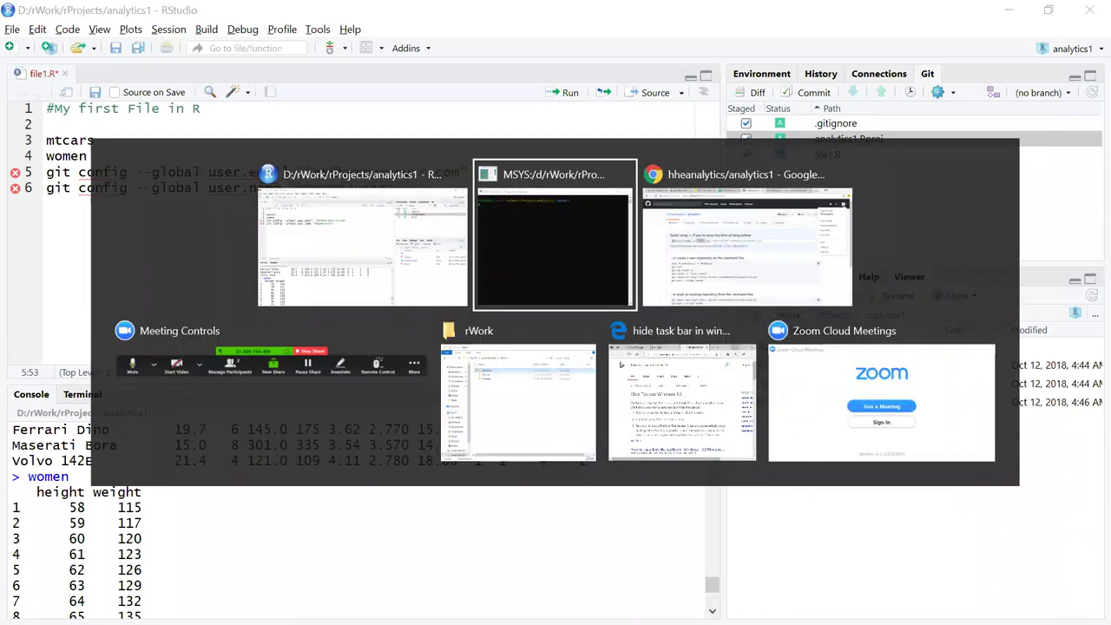
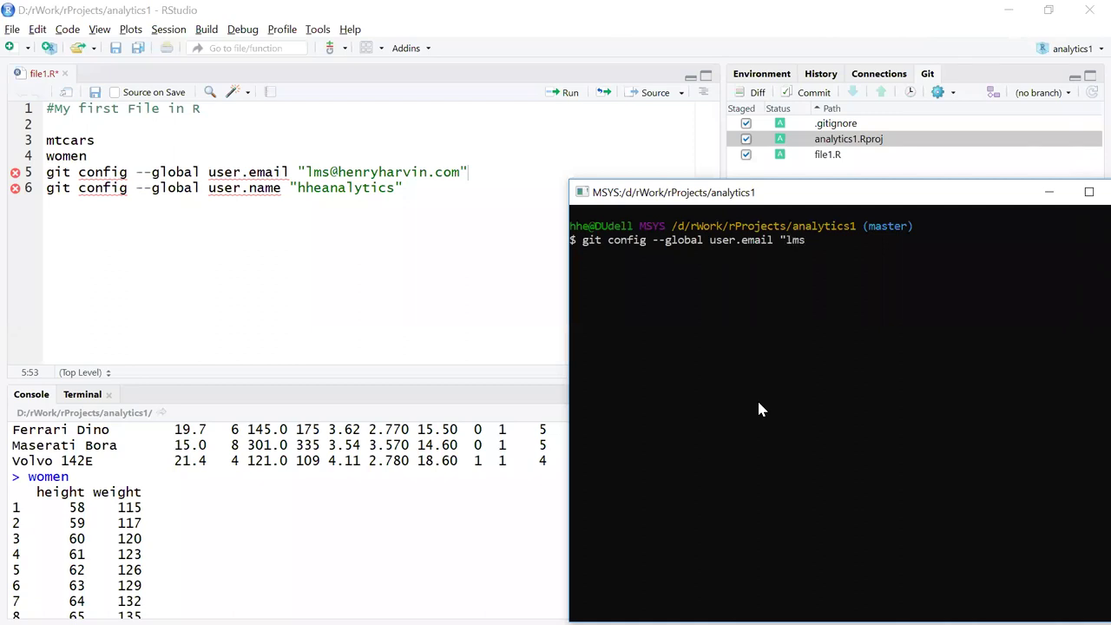
pyautogui.press('Return')
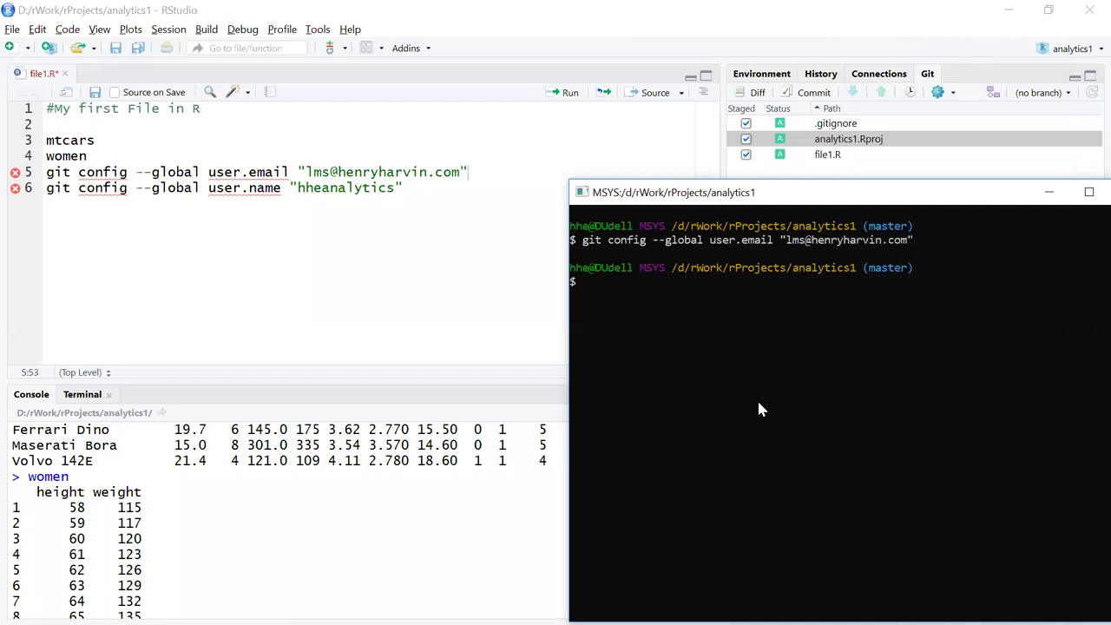
# Set the global git user.name to the GitHub username.
pyautogui.write('git config')
pyautogui.write(' --go')
pyautogui.write('i')
pyautogui.press('BackSpace')
pyautogui.press('BackSpace')
pyautogui.write('lobal uer.')
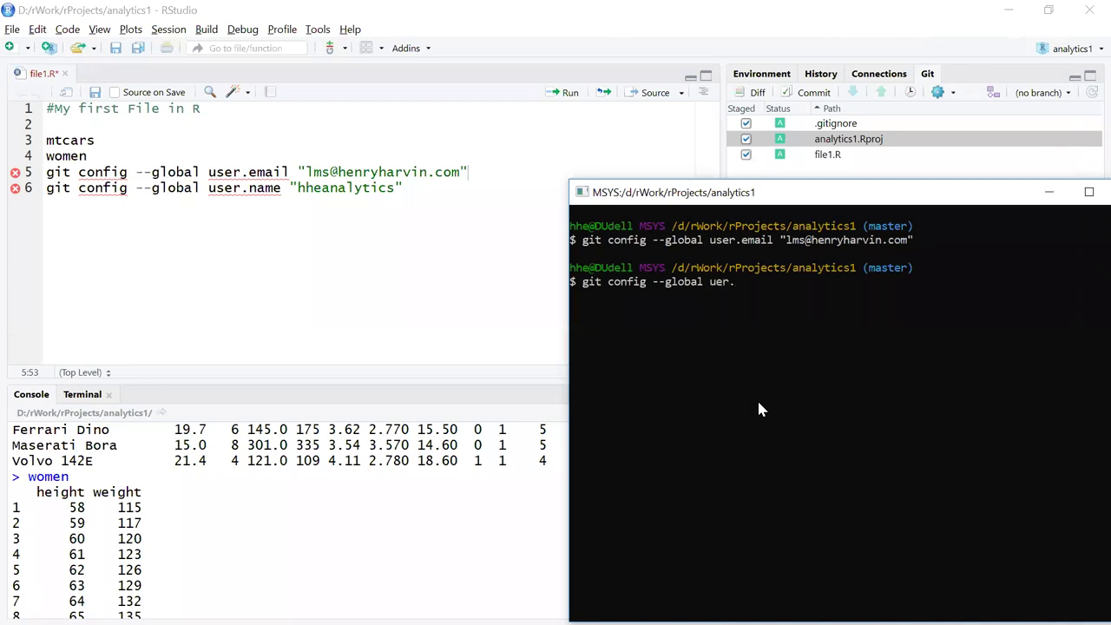
pyautogui.press('BackSpace')
pyautogui.press('BackSpace')
pyautogui.press('BackSpace')
pyautogui.write('ser.name "hheanalytics"')
pyautogui.press('Return')
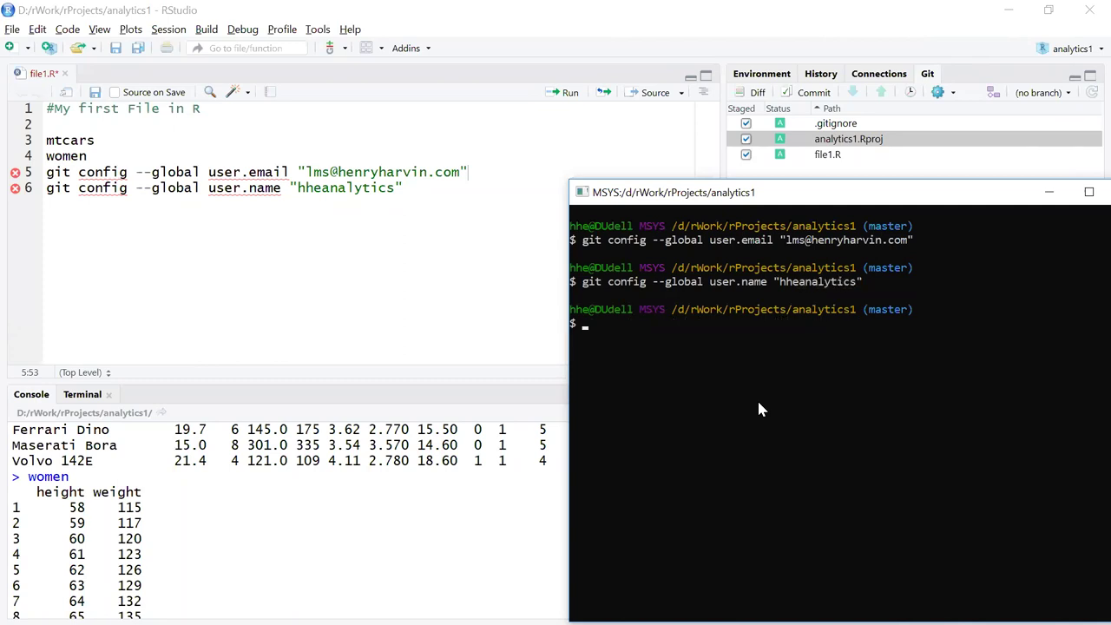
pyautogui.moveTo(979, 192); pyautogui.dragTo(824, 189)
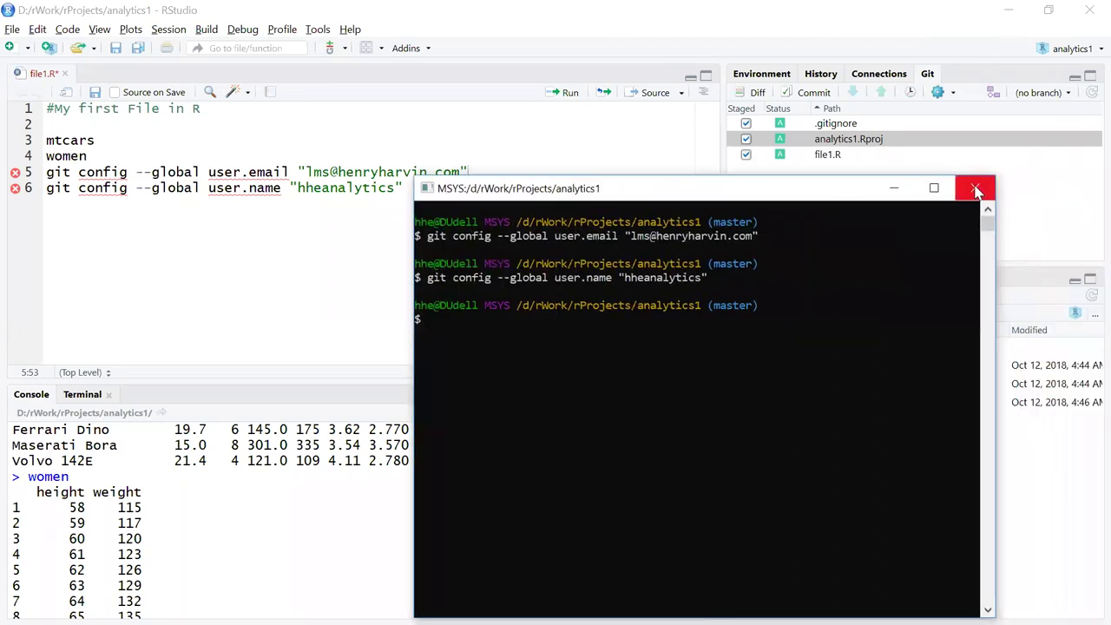
# Close Git Bash and commit the three staged files with the message 'commit message'.
pyautogui.click(976, 189)
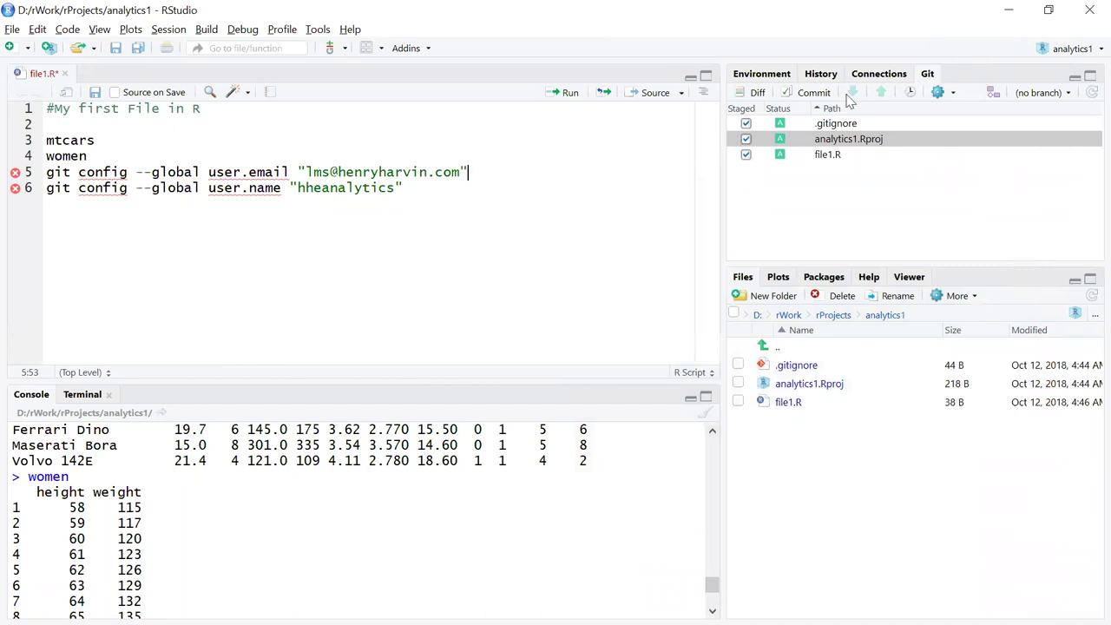
pyautogui.click(814, 94)
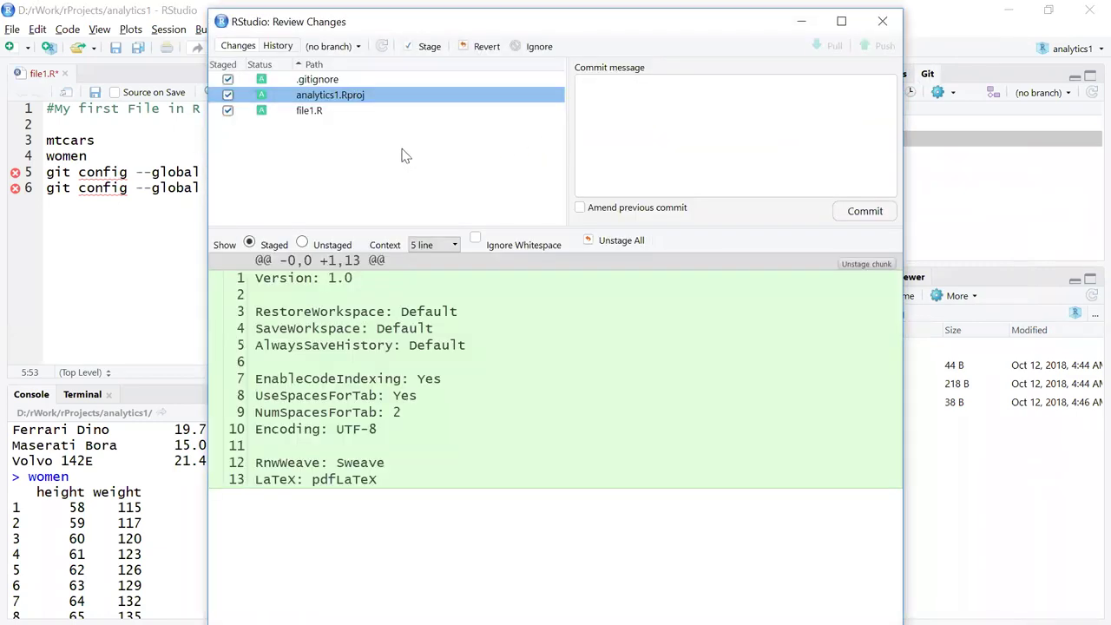
pyautogui.click(619, 103)
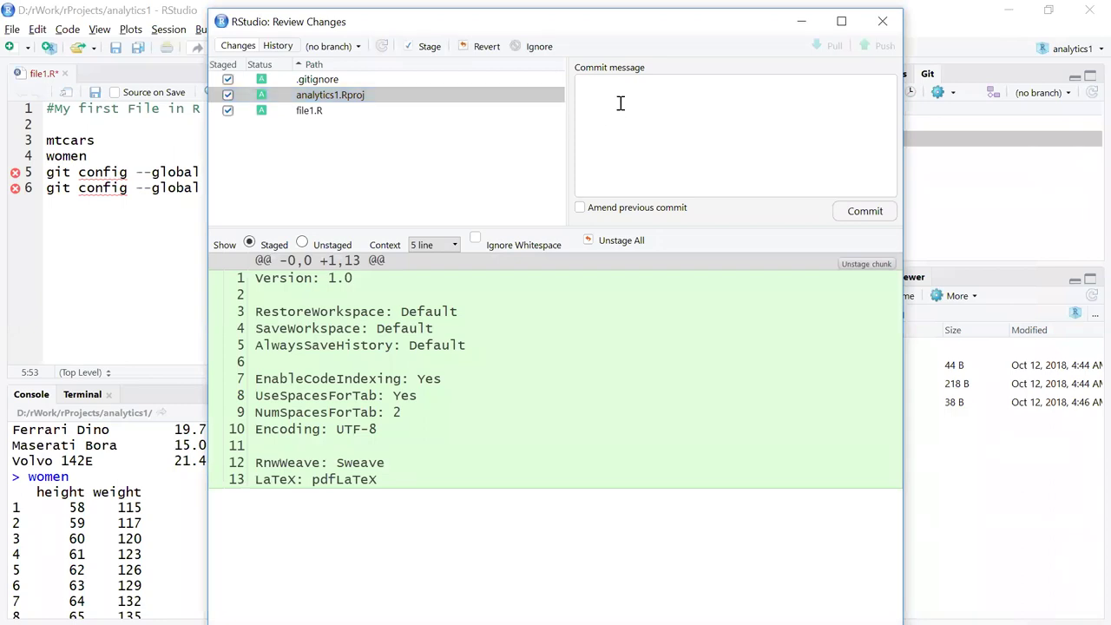
pyautogui.write('commit message')
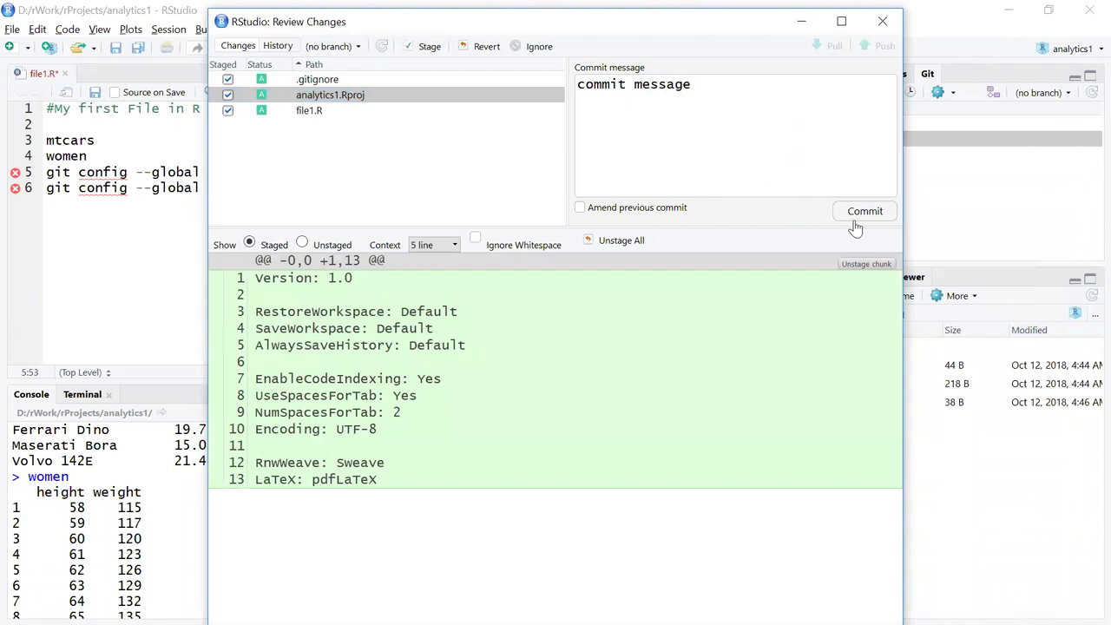
pyautogui.click(865, 211)
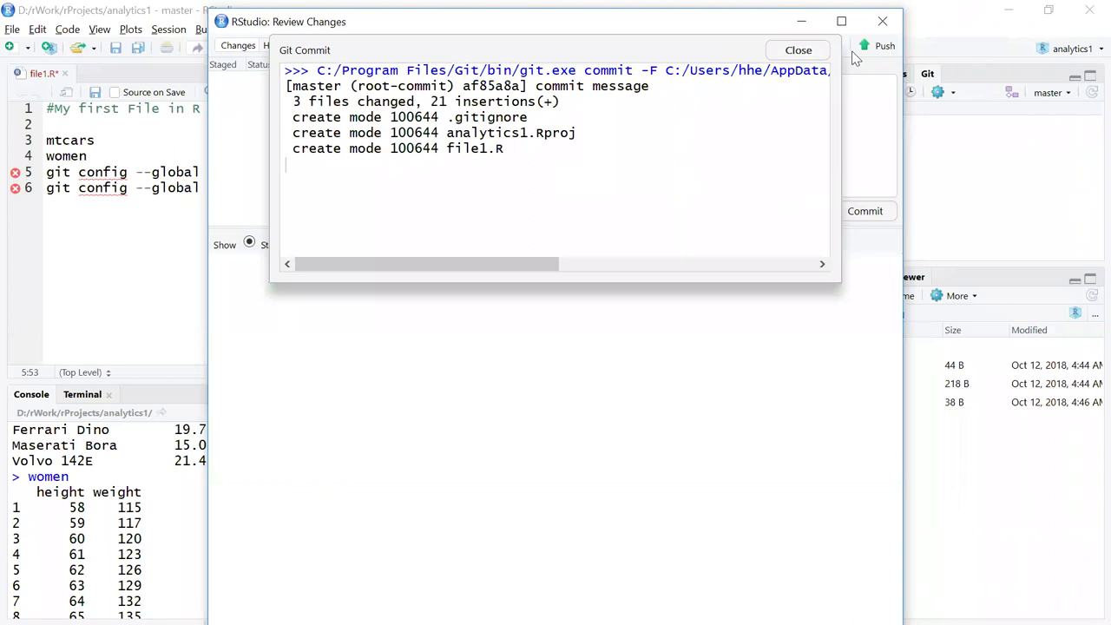
pyautogui.click(798, 51)
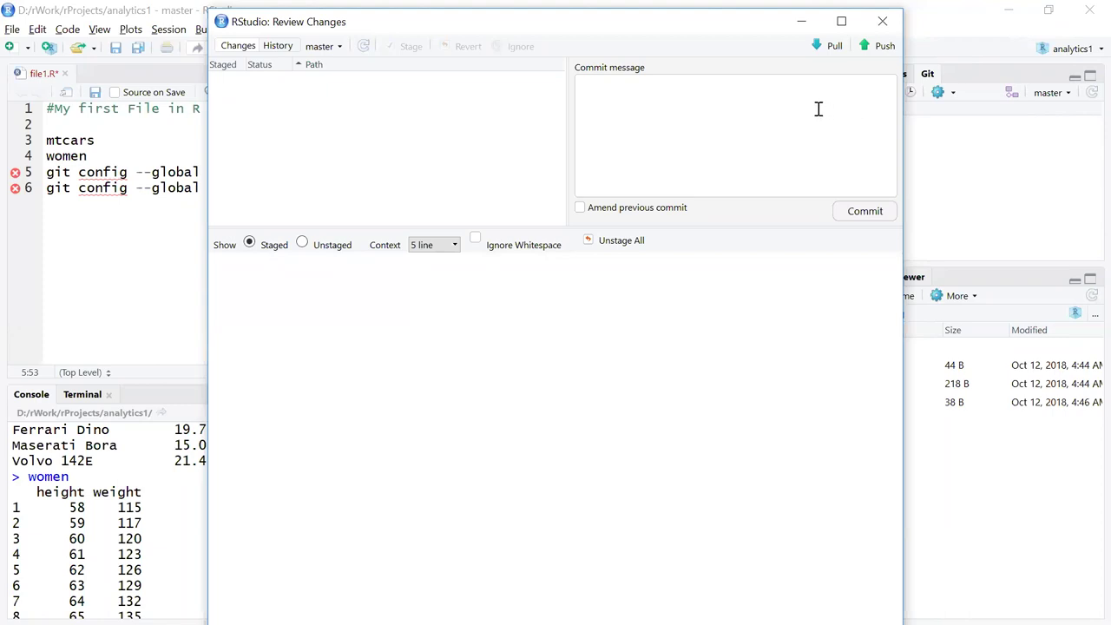
# Push master to GitHub, signing in with the account's username and password.
pyautogui.click(881, 47)
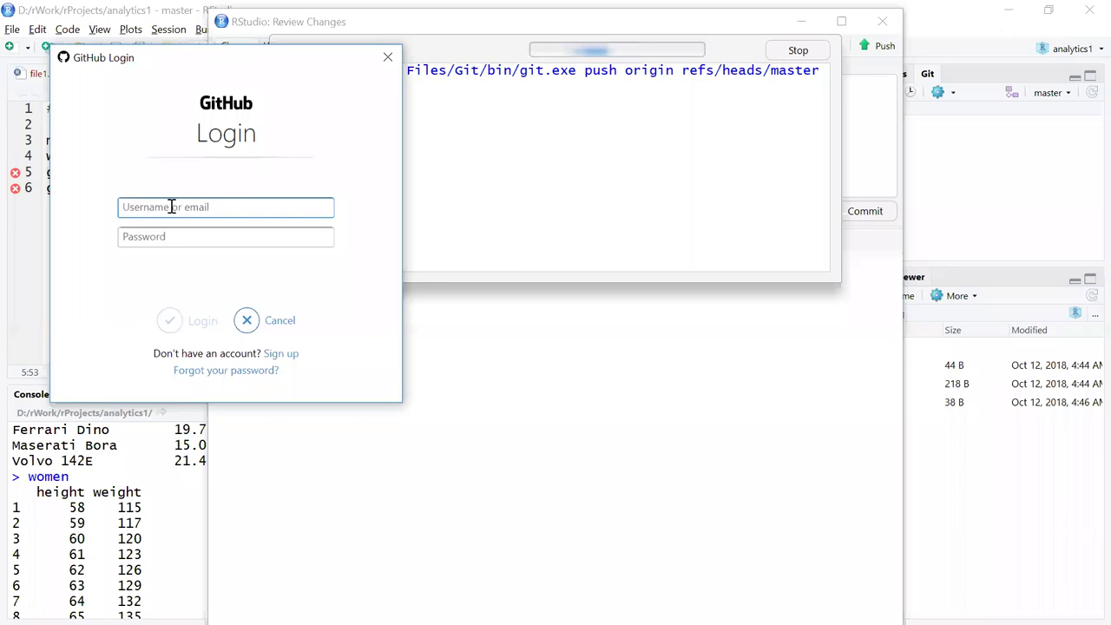
pyautogui.write('hheanalytics')
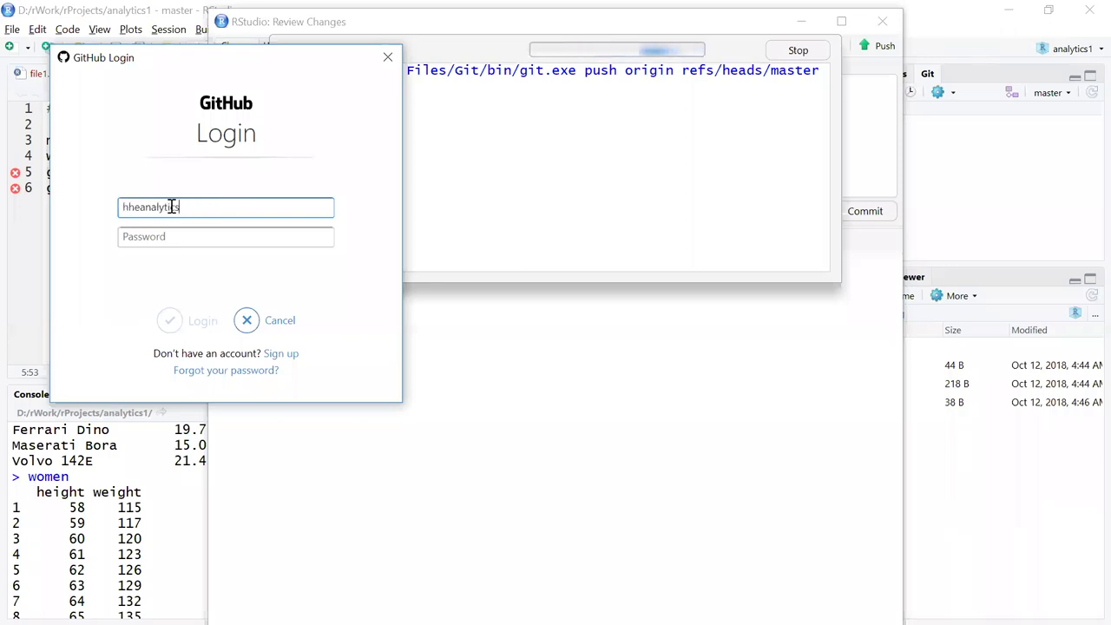
pyautogui.click(167, 237)
pyautogui.write('••••••••••')
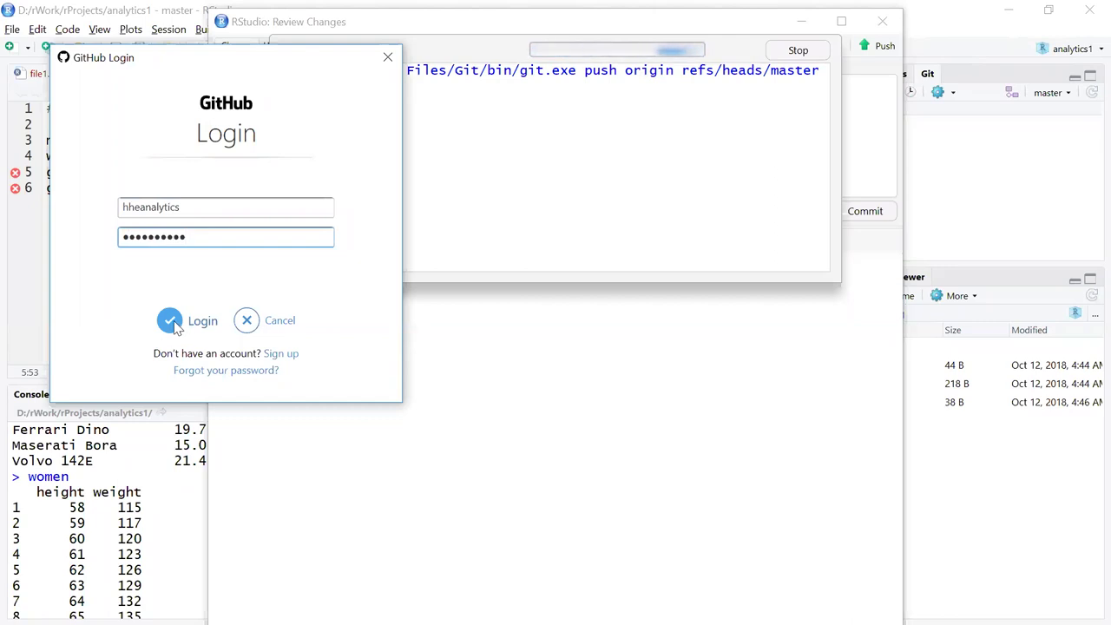
pyautogui.click(173, 322)
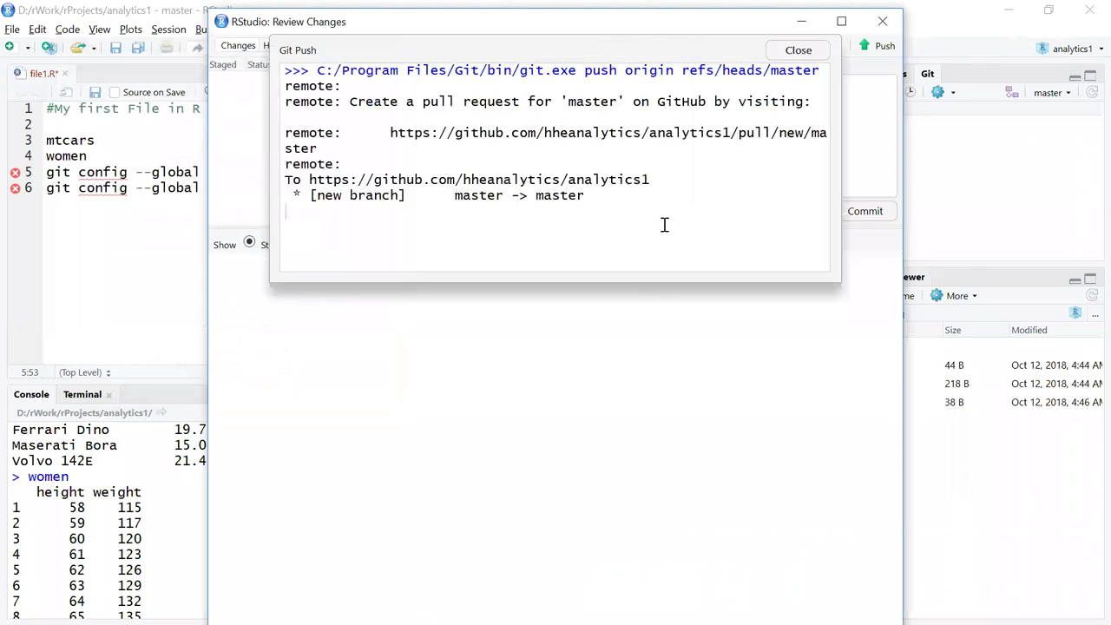
pyautogui.click(803, 52)
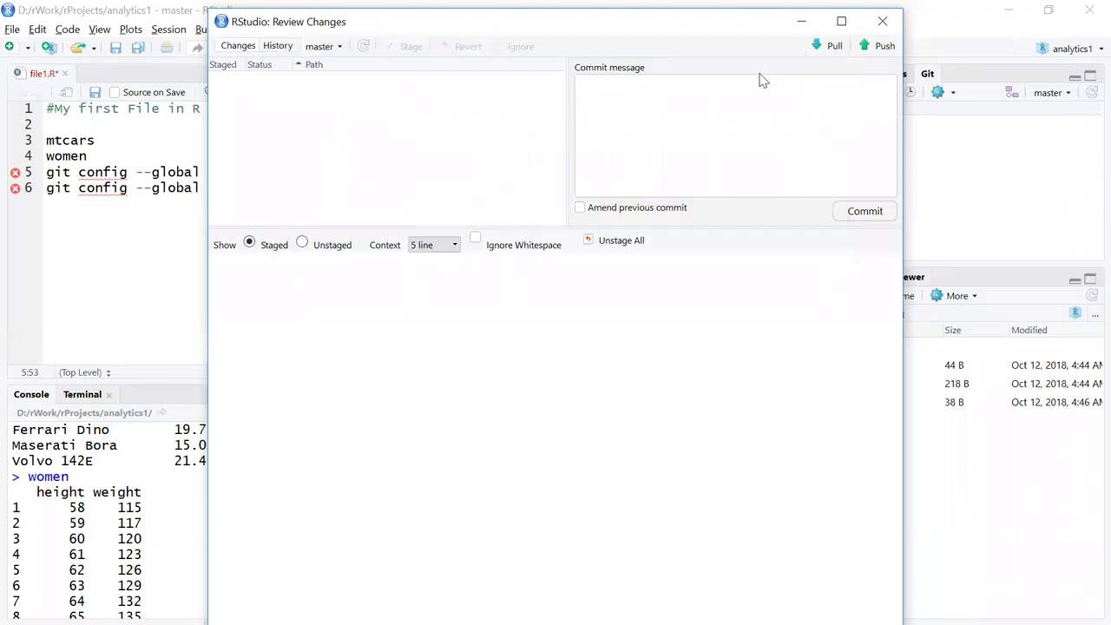
# Push again to confirm Everything up-to-date, then close Review Changes.
pyautogui.click(885, 47)
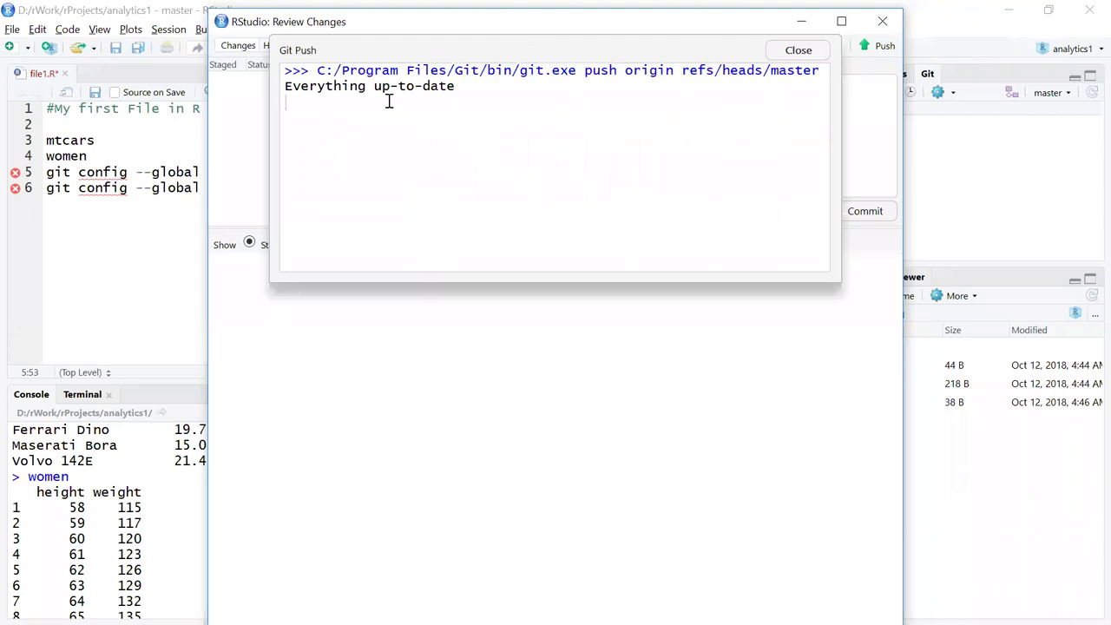
pyautogui.click(814, 51)
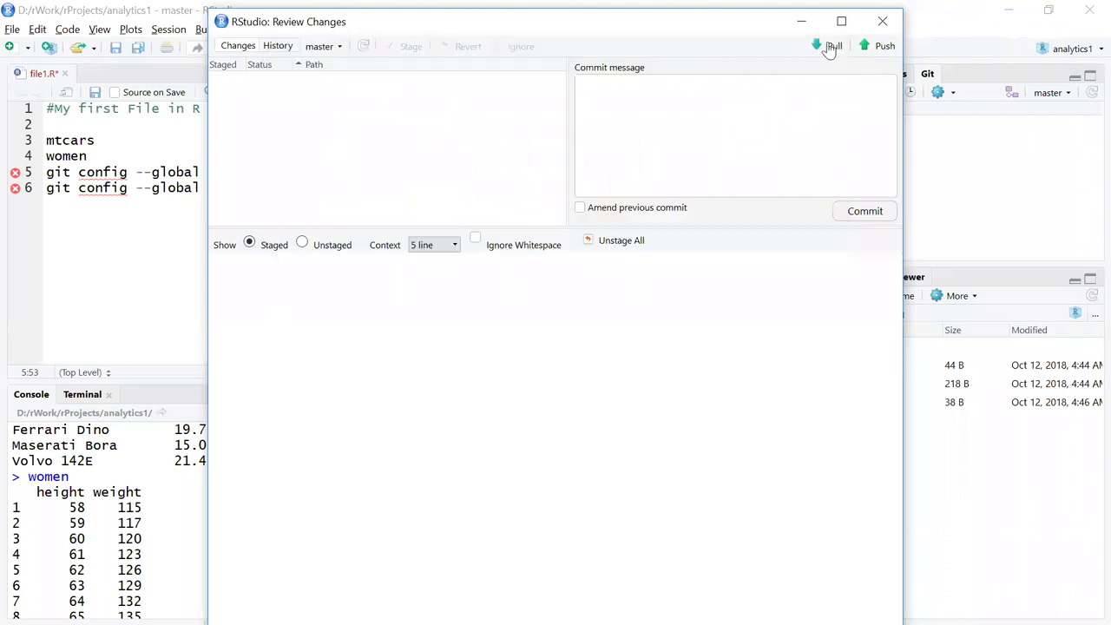
pyautogui.click(885, 28)
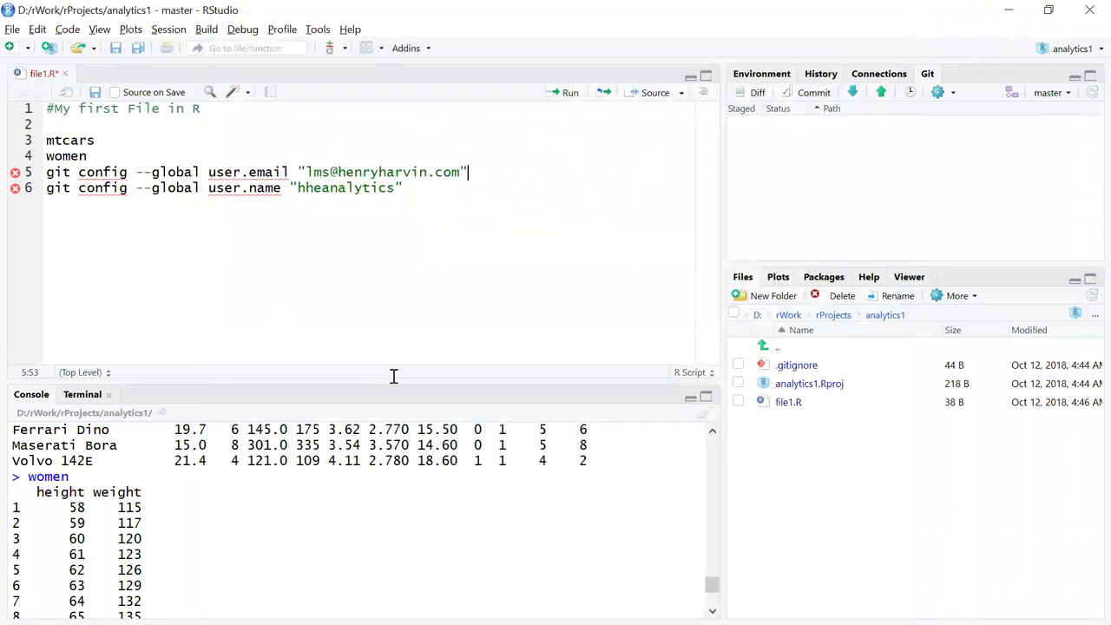
# Reload the analytics1 repository page and view the pushed file1.R contents.
pyautogui.hotkey('alt', 'Tab')
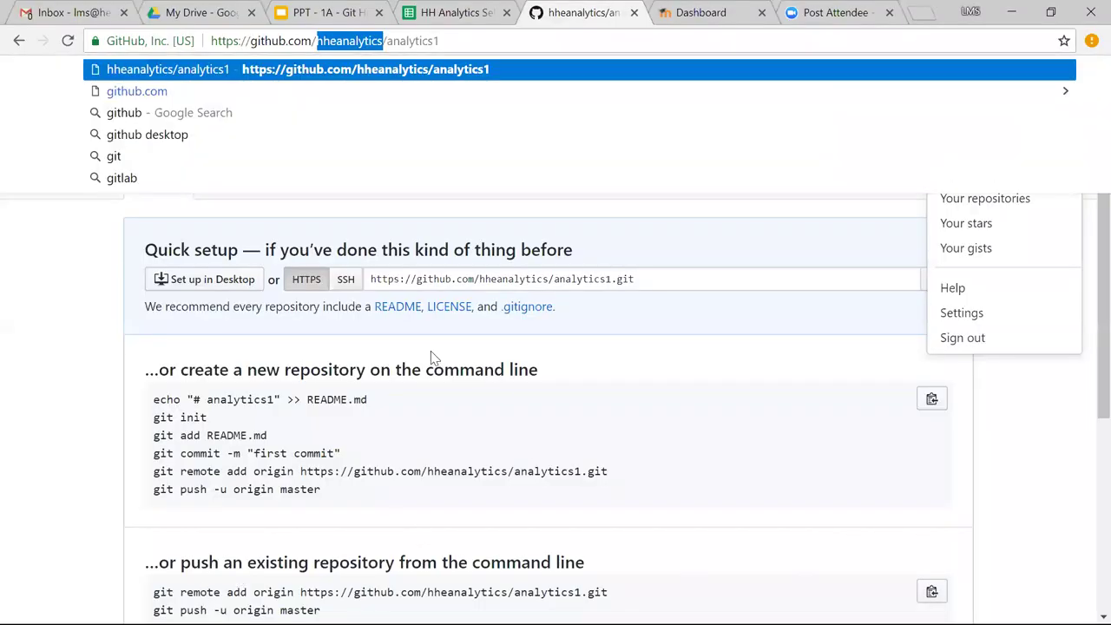
pyautogui.click(62, 384)
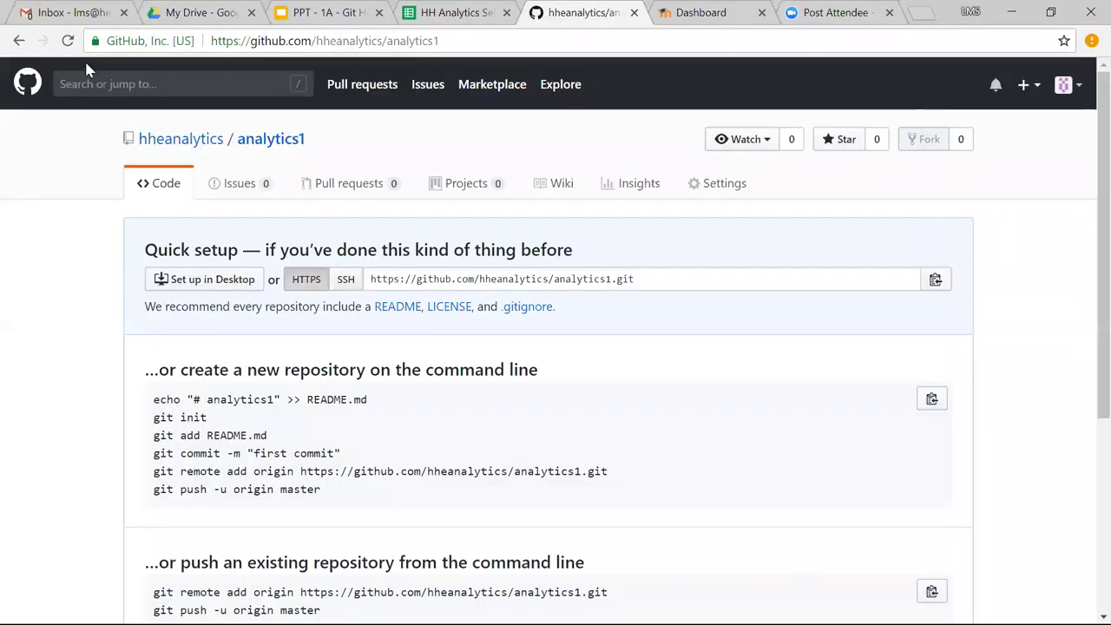
pyautogui.click(68, 41)
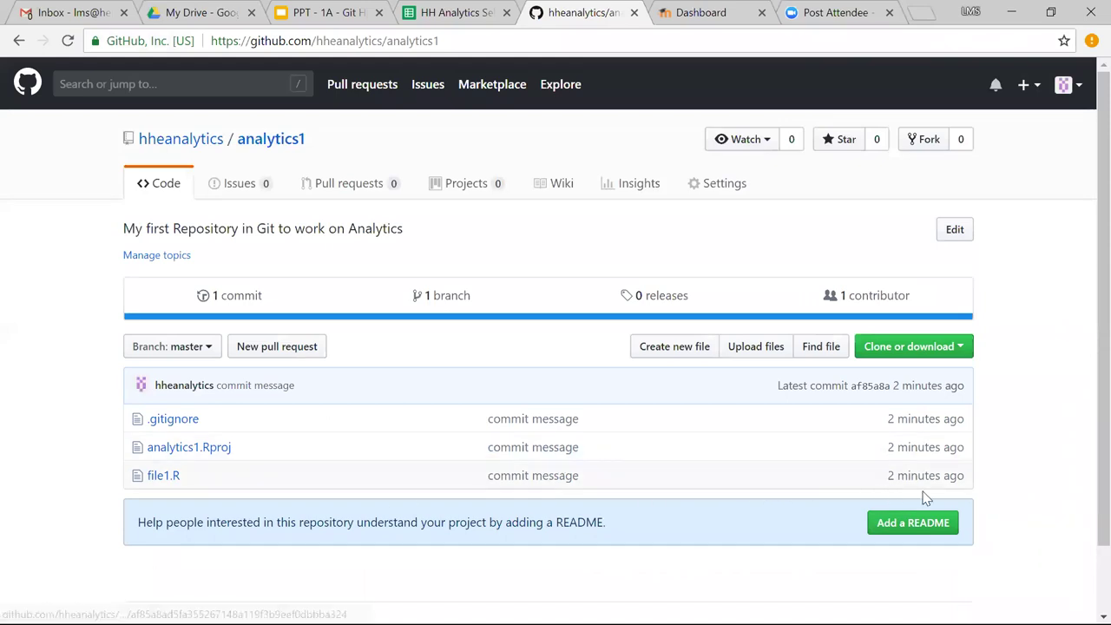
pyautogui.click(164, 478)
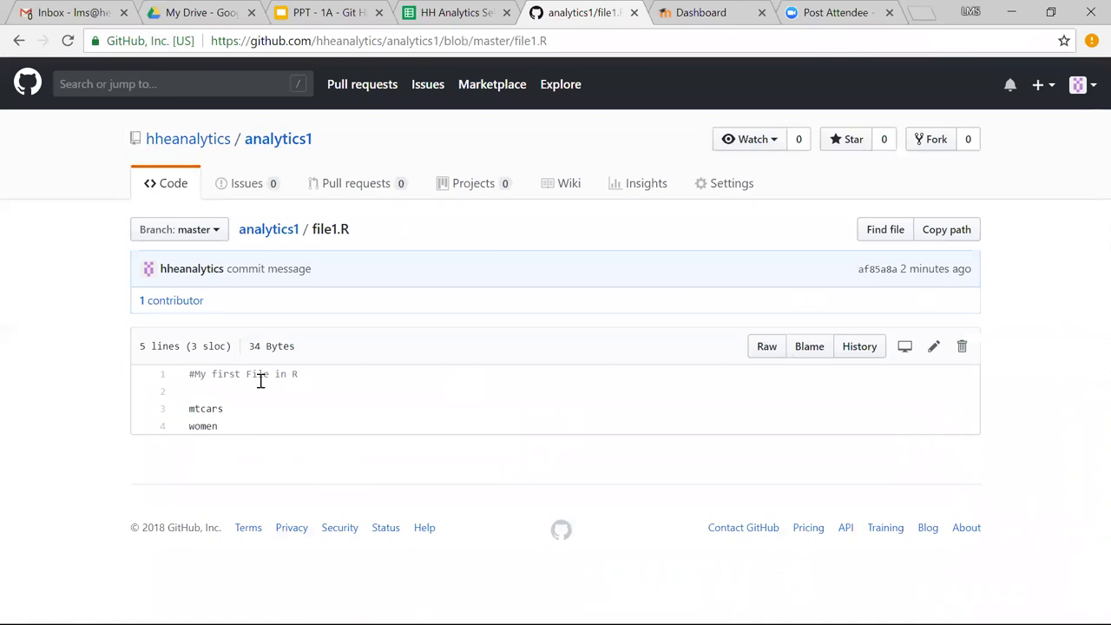
pyautogui.click(266, 231)
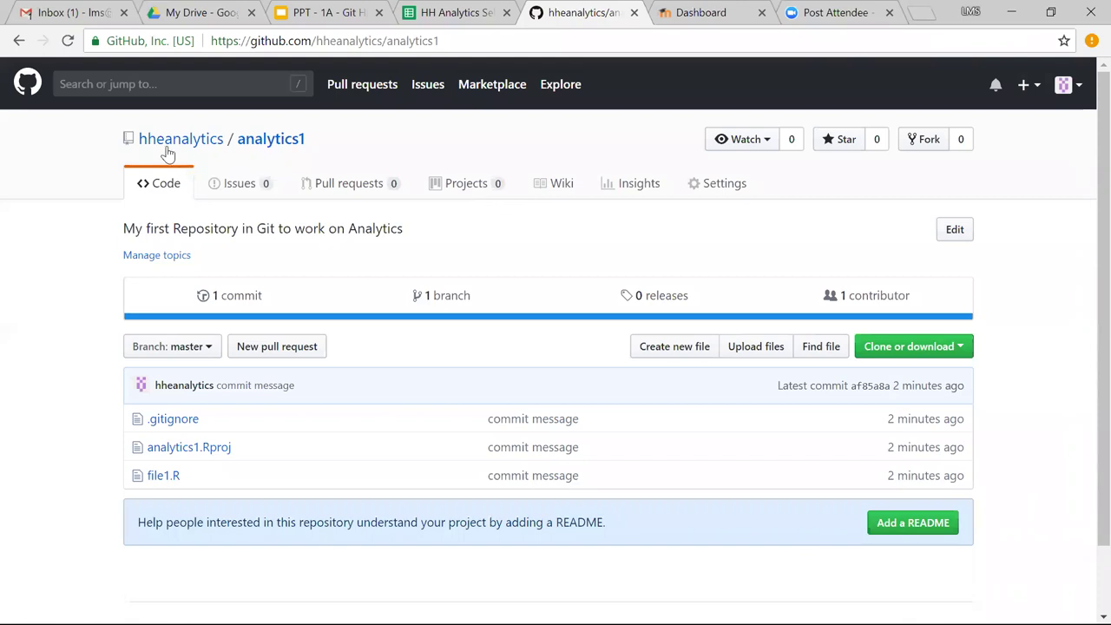
# Open the account's profile page and look over its repositories and contributions.
pyautogui.click(1076, 87)
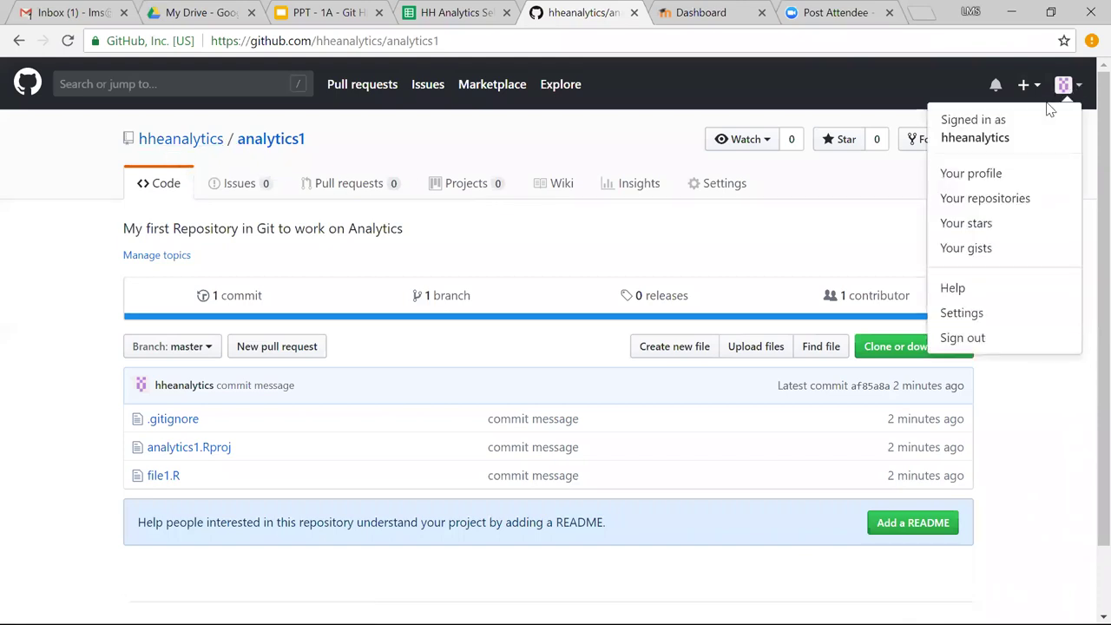
pyautogui.click(963, 175)
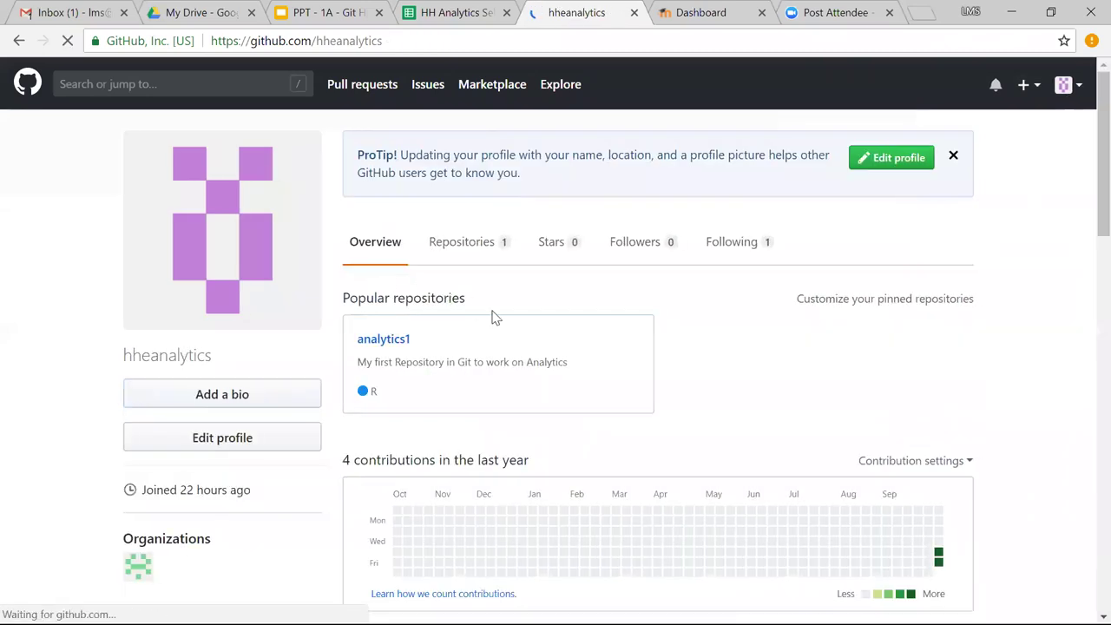
pyautogui.scroll(-1, 492, 318)
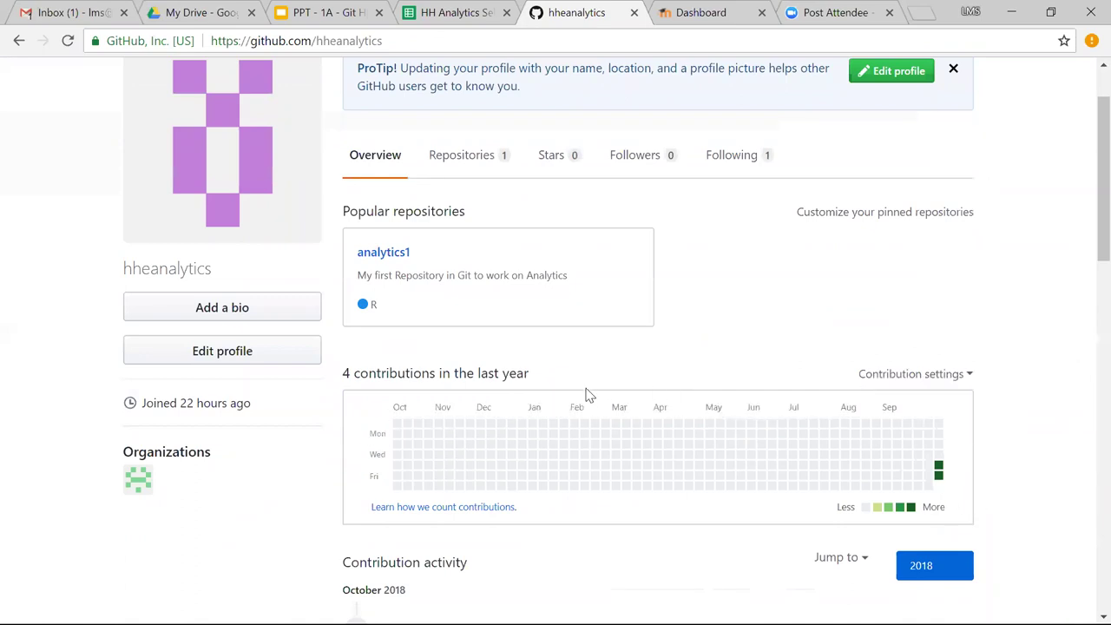
pyautogui.scroll(1, 589, 395)
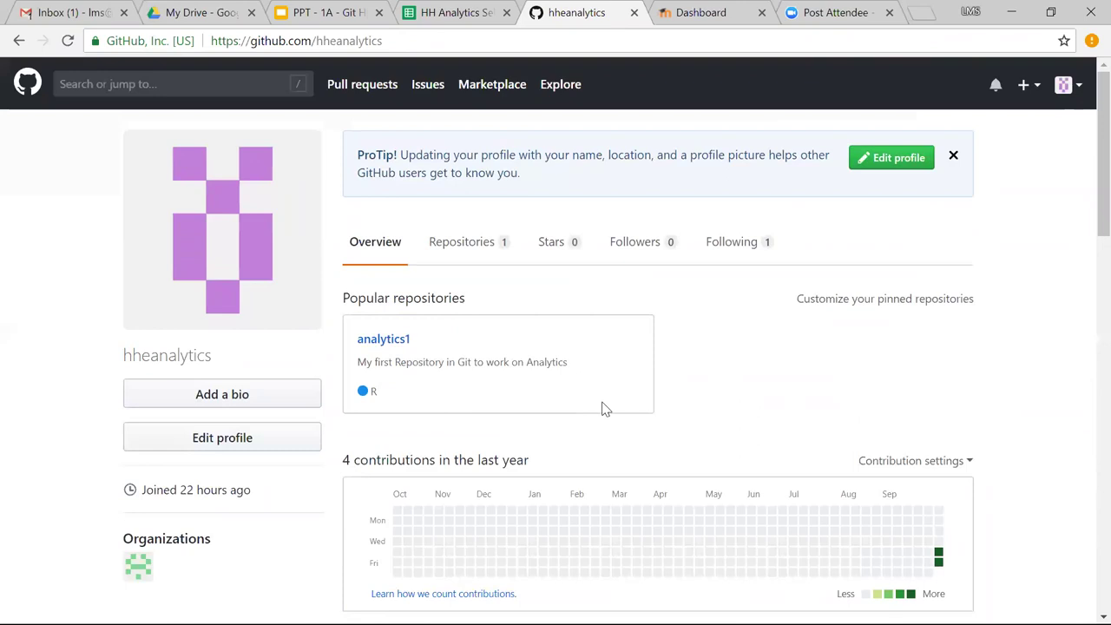
pyautogui.scroll(-1, 815, 422)
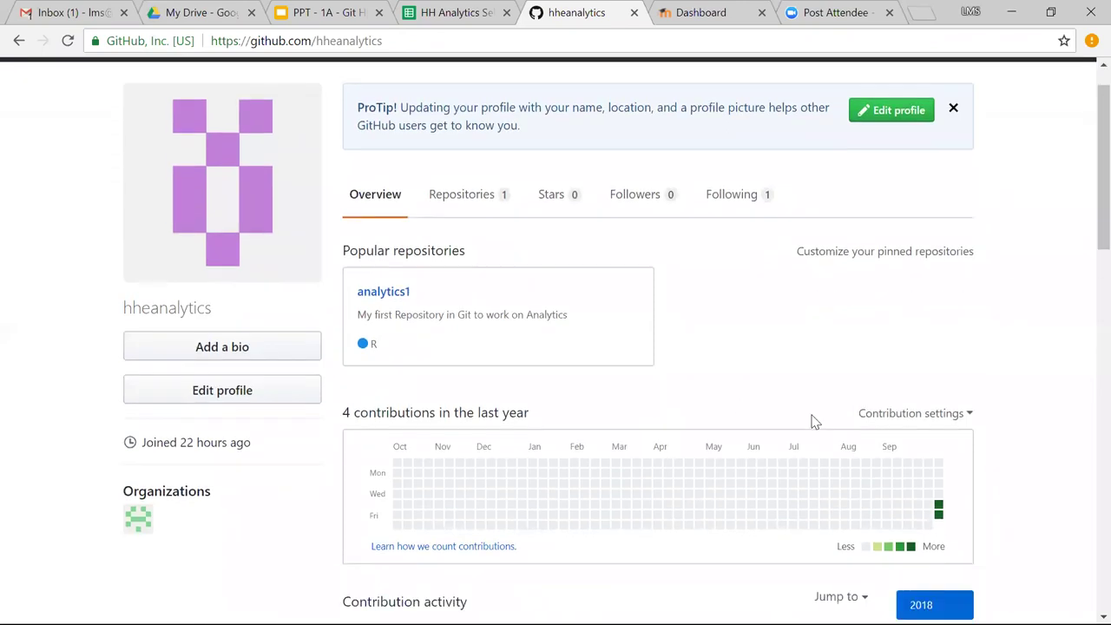
pyautogui.scroll(1, 815, 422)
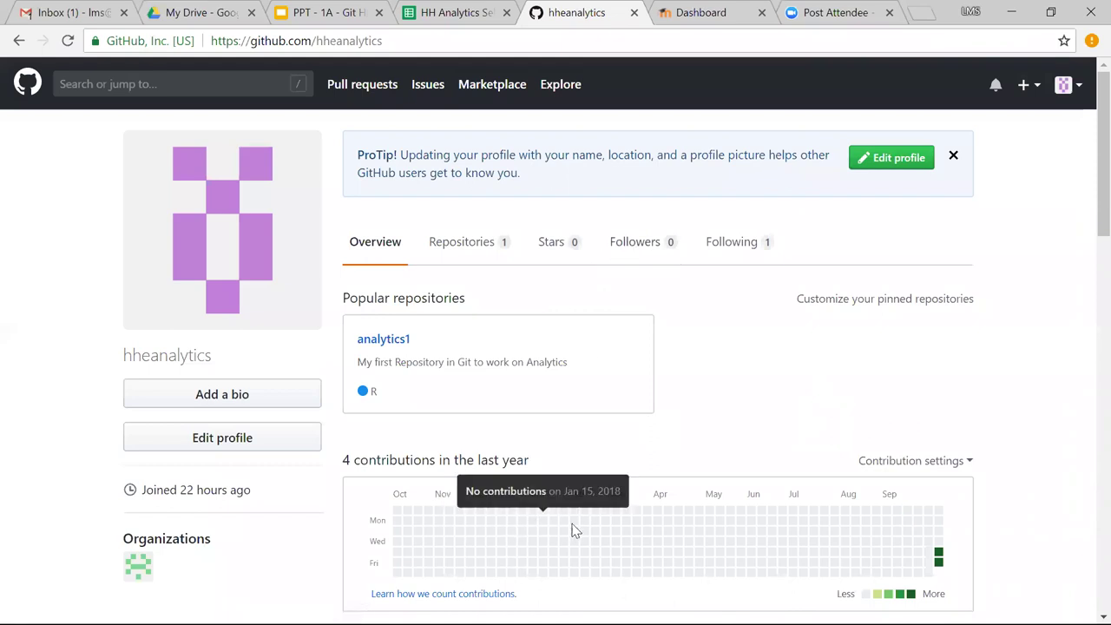
# Back in RStudio, create a new empty R script.
pyautogui.hotkey('alt', 'Tab')
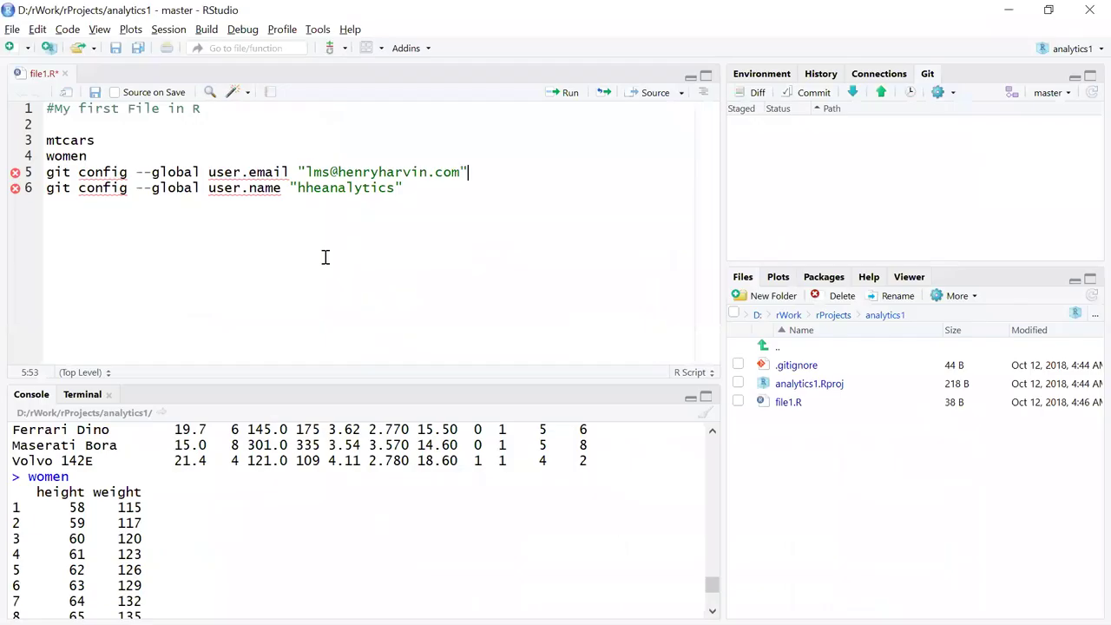
pyautogui.press('Down')
pyautogui.hotkey('ctrl', 'shift', 'Left')
pyautogui.hotkey('ctrl', 'shift', 'Left')
pyautogui.hotkey('ctrl', 'shift', 'Left')
pyautogui.hotkey('ctrl', 'shift', 'Left')
pyautogui.hotkey('ctrl', 'shift', 'Left')
pyautogui.hotkey('ctrl', 'shift', 'Left')
pyautogui.hotkey('ctrl', 'shift', 'Left')
pyautogui.hotkey('ctrl', 'shift', 'Left')
pyautogui.hotkey('shift', 'Up')
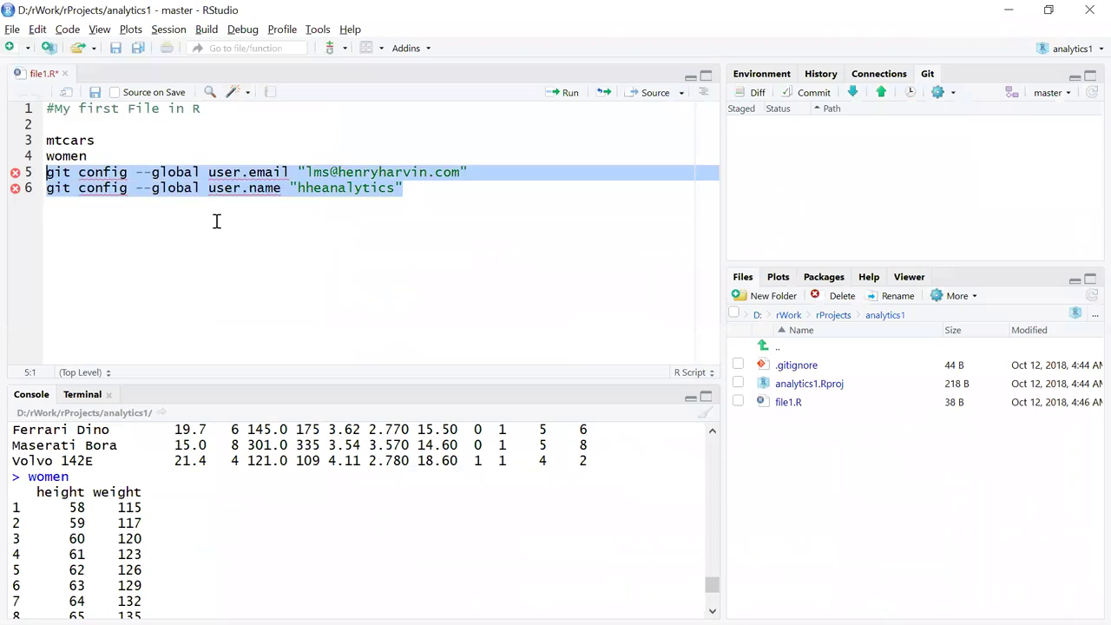
pyautogui.click(217, 220)
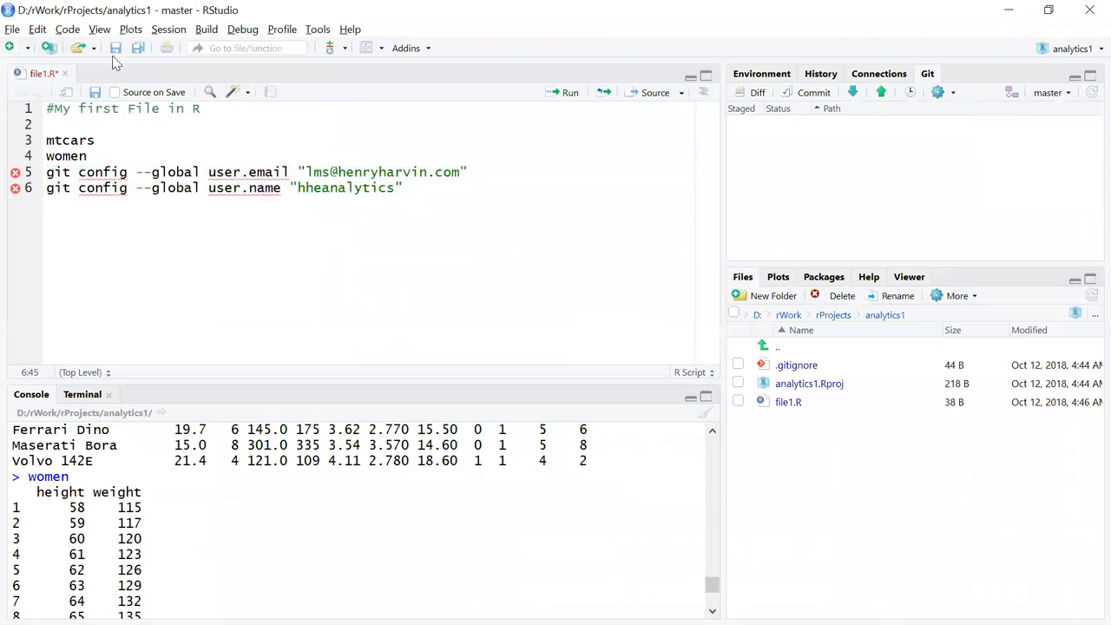
pyautogui.click(12, 28)
pyautogui.moveTo(56, 52)
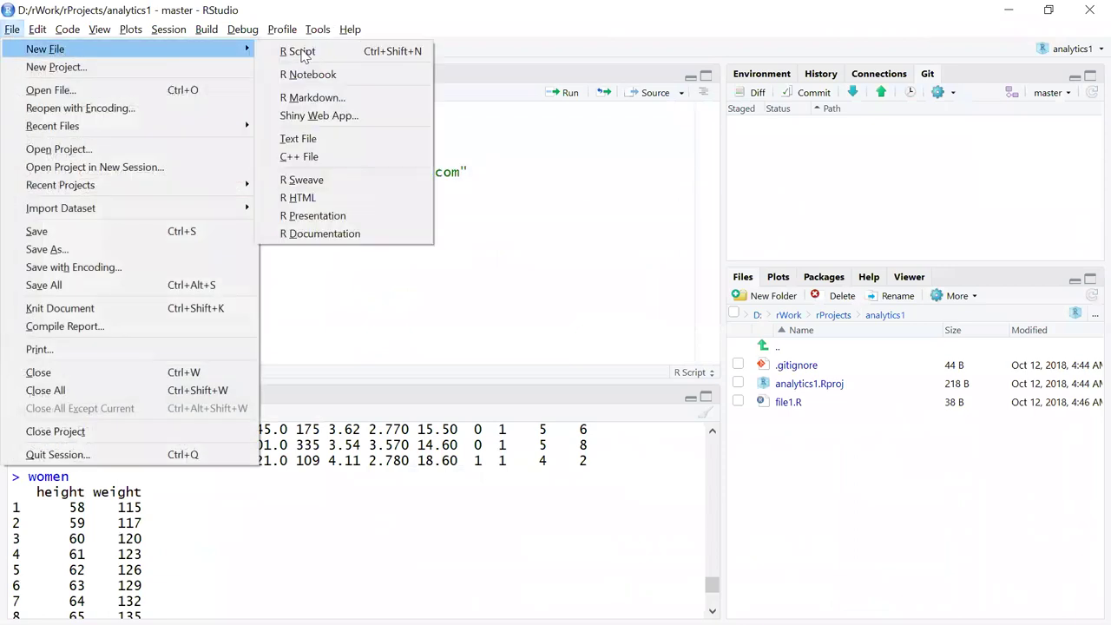
pyautogui.click(322, 55)
# Write '#My Second File' and 'iris' in the script and run the iris line.
pyautogui.write('#My Second File')
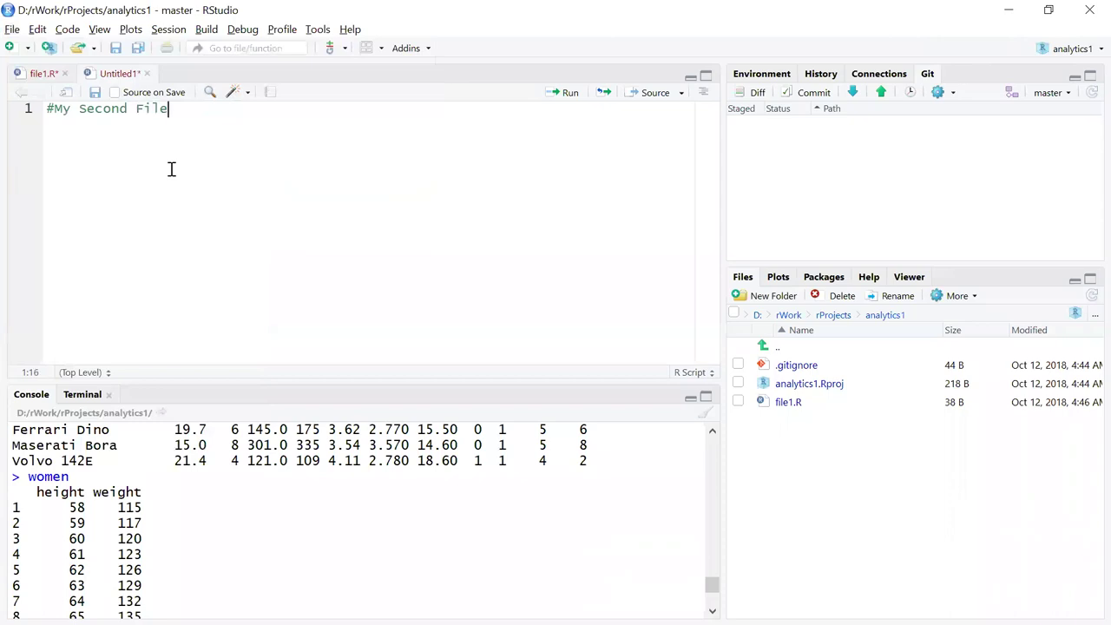
pyautogui.press('Return')
pyautogui.press('Return')
pyautogui.write('iris')
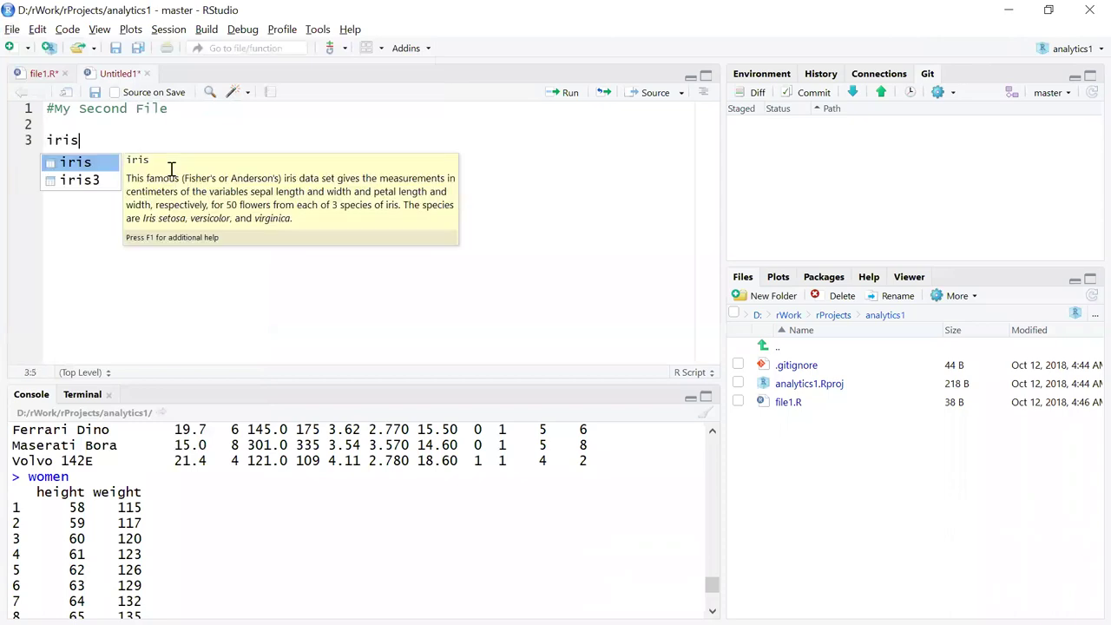
pyautogui.hotkey('ctrl', 'Return')
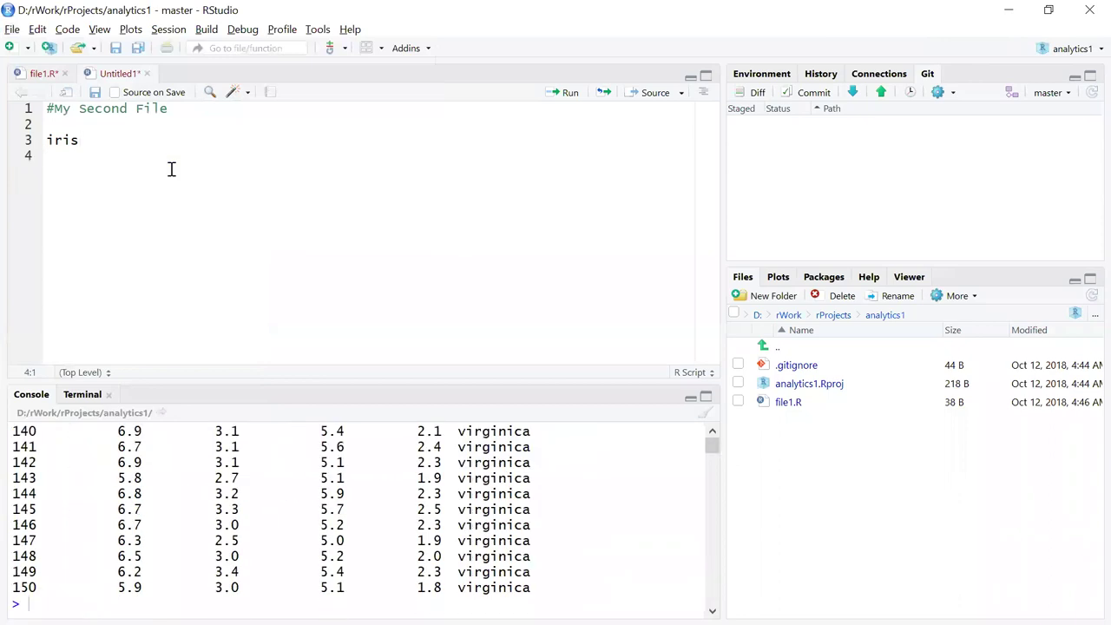
pyautogui.scroll(5, 375, 531)
pyautogui.scroll(20, 377, 531)
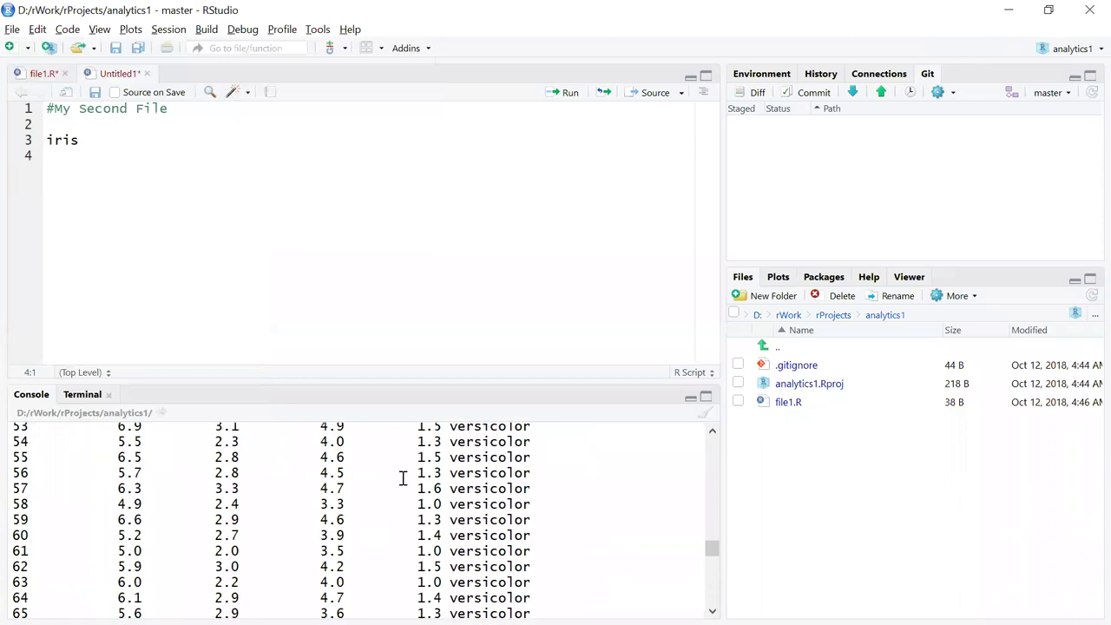
pyautogui.scroll(2, 402, 479)
# Save the new script as file2.R in the project.
pyautogui.click(96, 93)
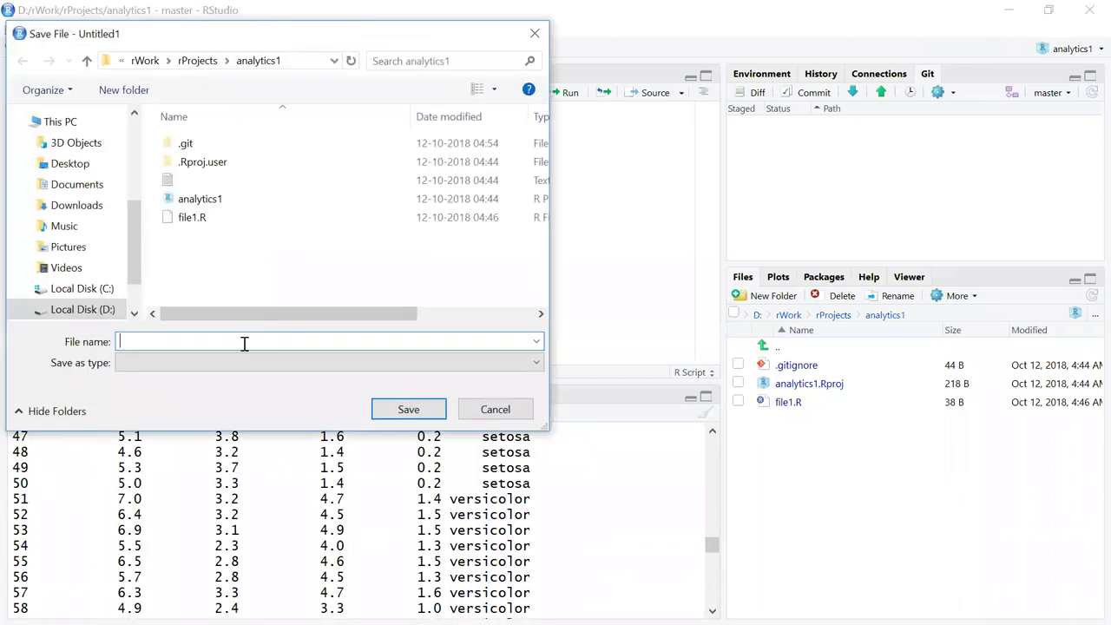
pyautogui.write('file2')
pyautogui.press('Return')
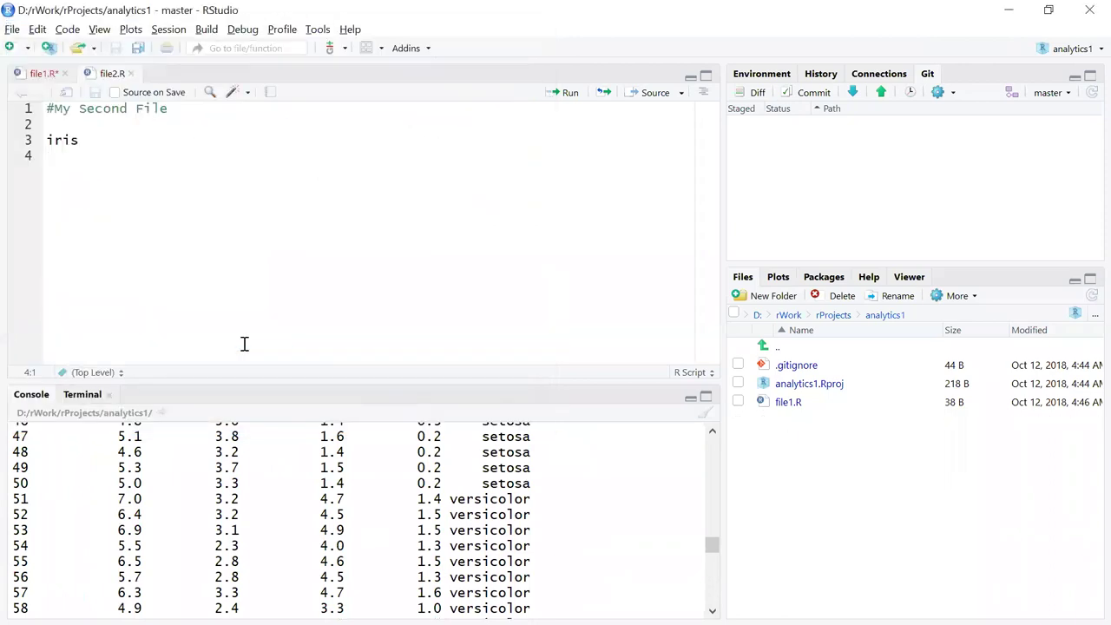
pyautogui.click(43, 73)
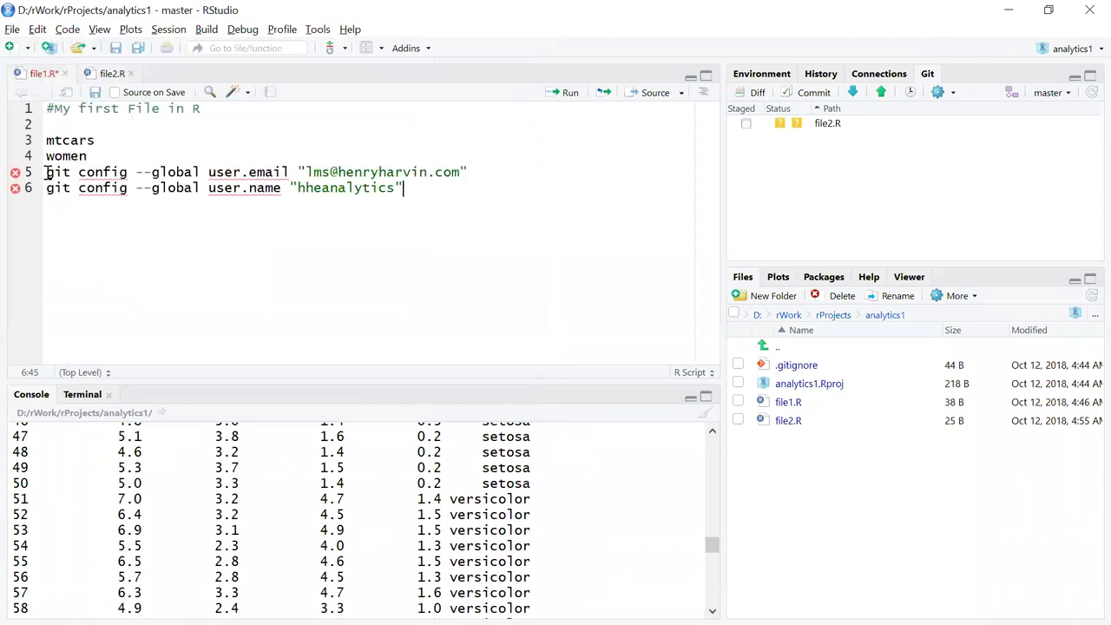
# Prefix lines 5 and 6 of file1.R (the git config lines) with # and save the file.
pyautogui.press('Home')
pyautogui.press('Up')
pyautogui.write('#')
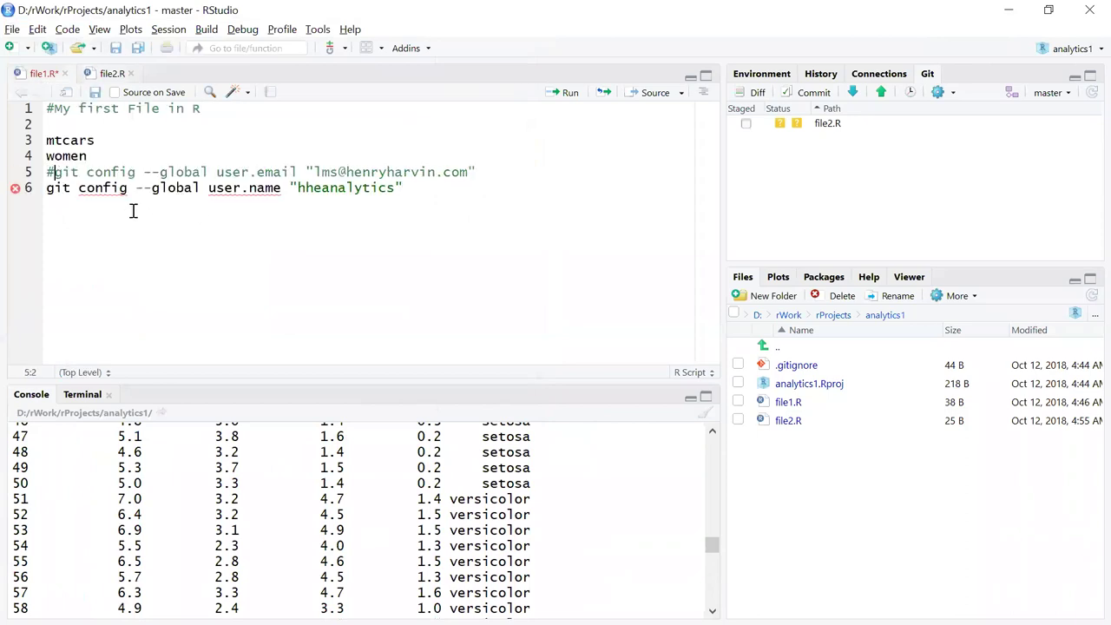
pyautogui.press('Down')
pyautogui.press('Home')
pyautogui.write('#')
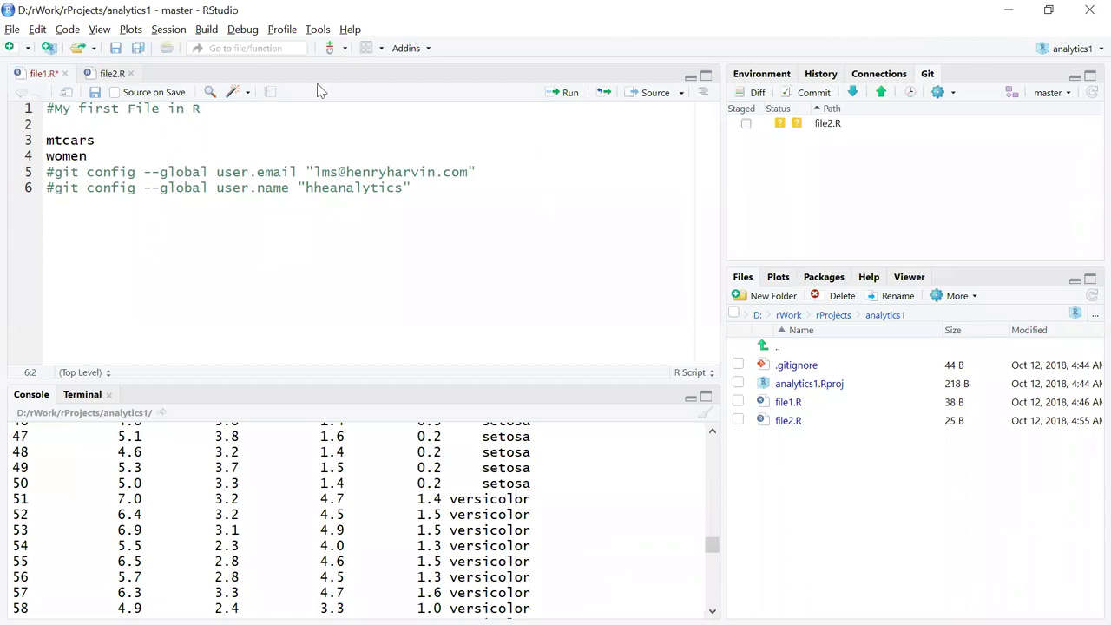
pyautogui.hotkey('ctrl', 's')
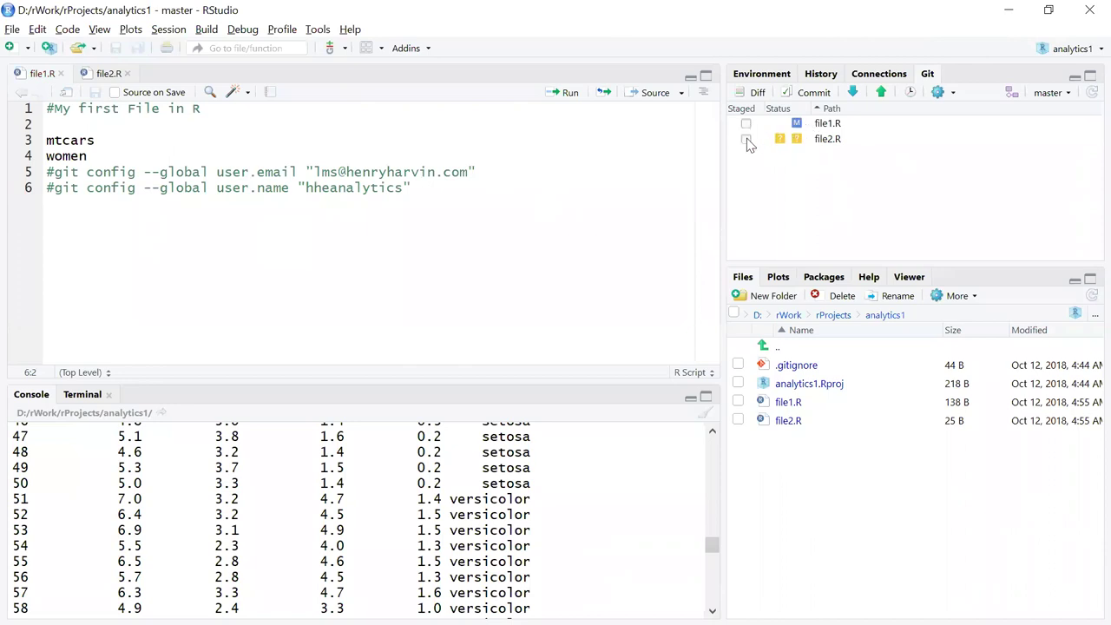
# Tick the Staged boxes for file1.R and file2.R in the Git pane, then open the Commit review window.
pyautogui.click(746, 125)
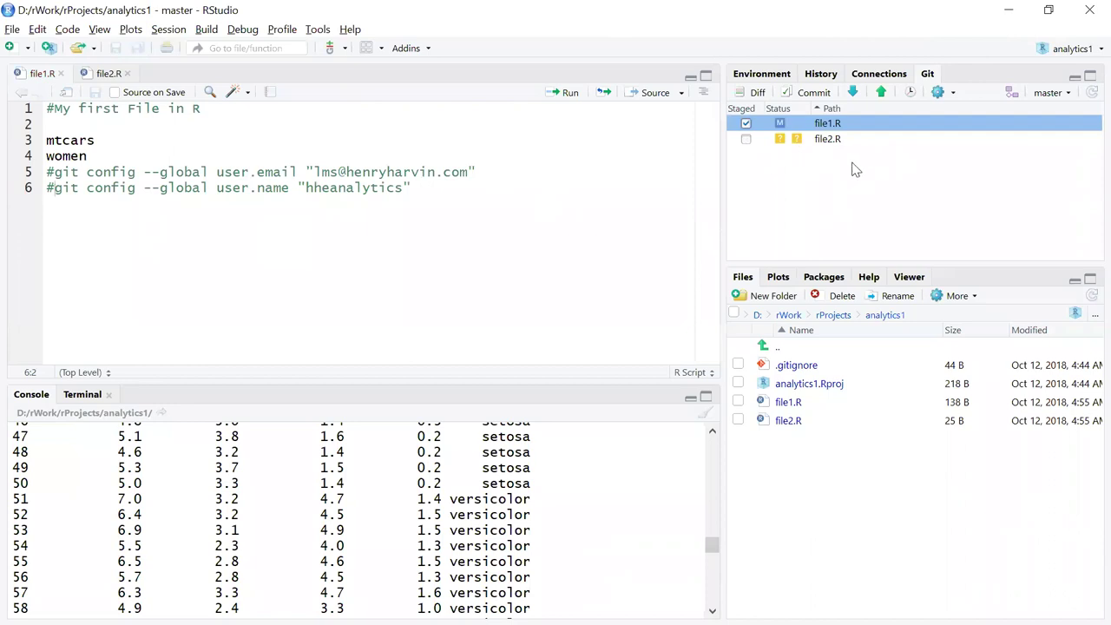
pyautogui.click(746, 141)
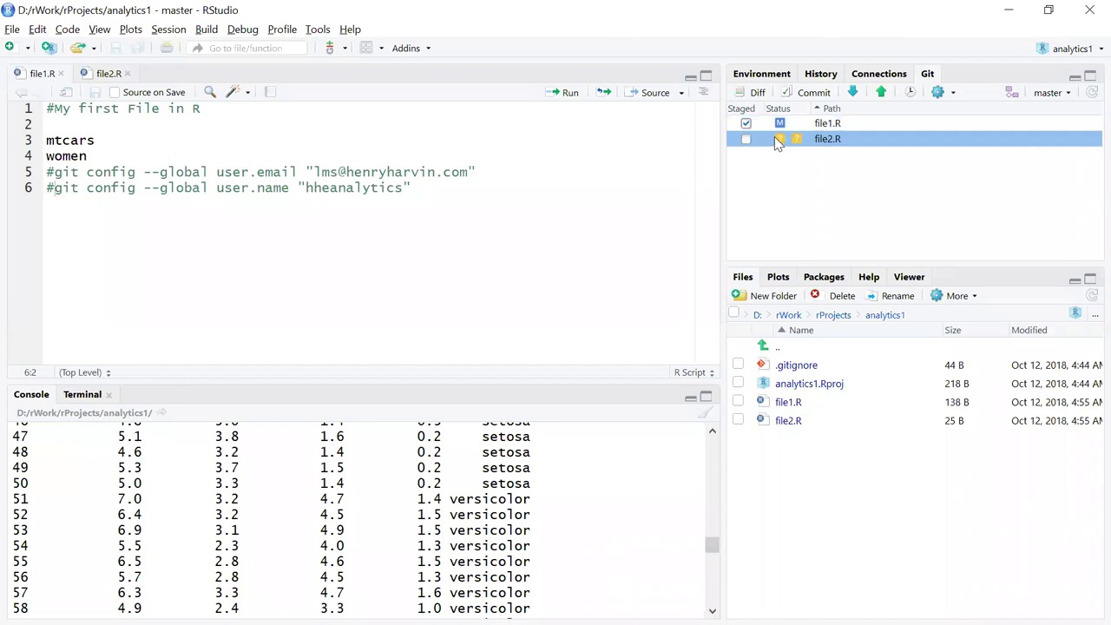
pyautogui.click(813, 92)
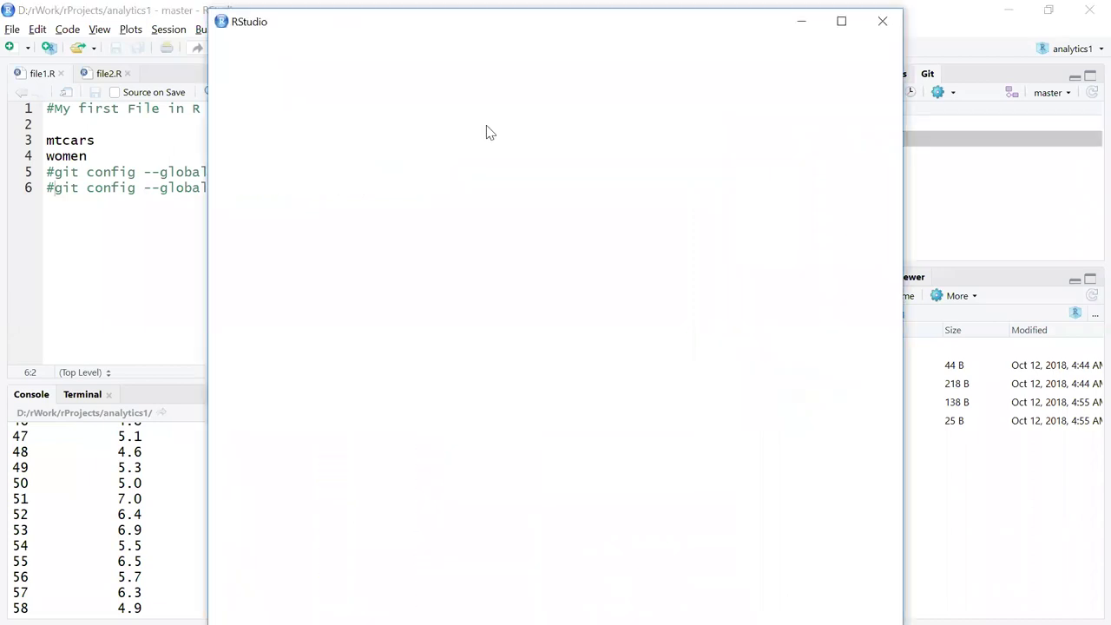